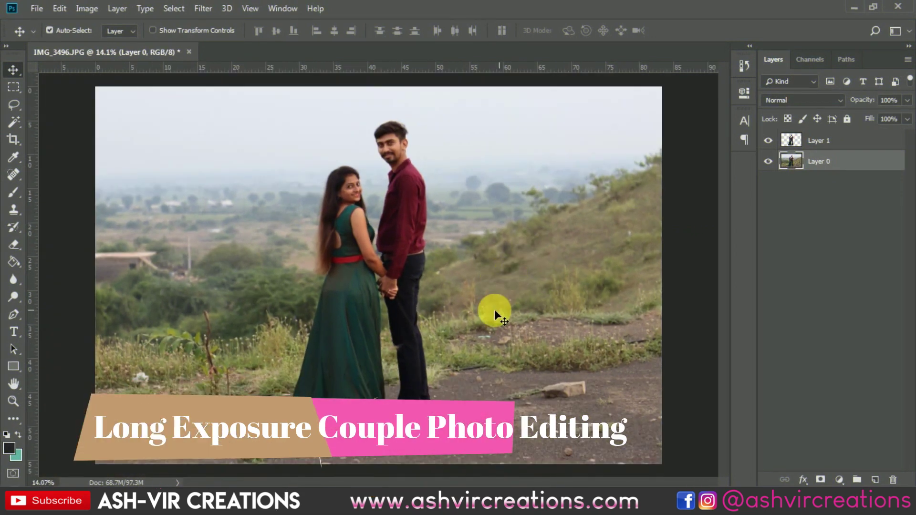
- Select the woman and man with the Quick Selection Tool
left_click(15, 123)
left_click(44, 121)
mouse_move(341, 197)
left_mouse_down()
mouse_move(345, 246)
mouse_move(362, 238)
mouse_move(367, 248)
mouse_move(371, 239)
mouse_move(349, 354)
mouse_move(380, 334)
mouse_move(394, 304)
mouse_move(410, 353)
mouse_move(402, 173)
left_mouse_up()
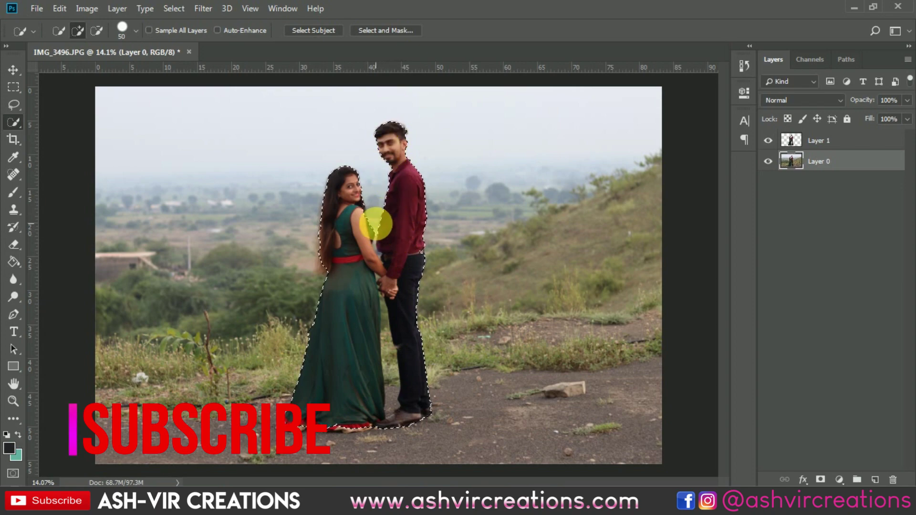
scroll(339, 201, "up", 4)
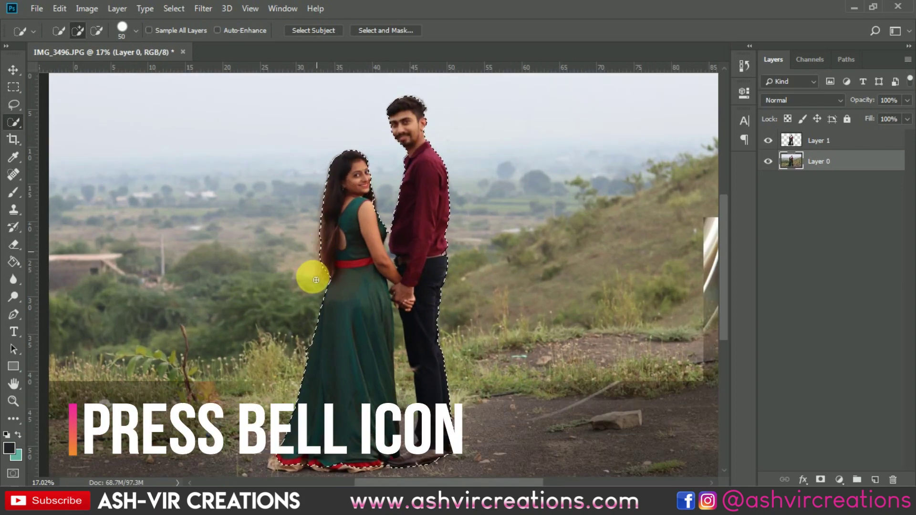
right_click(345, 203)
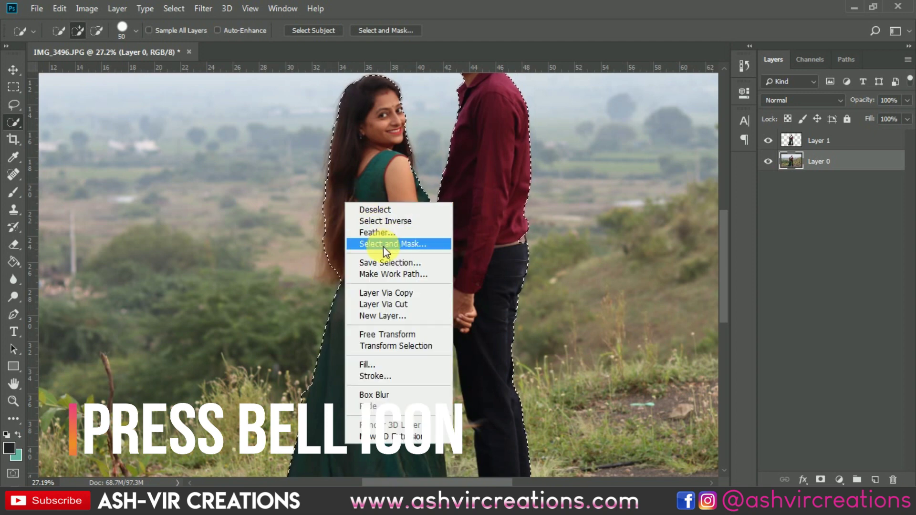
- In Select and Mask, brush the couple's hair edges with the Refine Edge Brush and apply
left_click(411, 247)
scroll(336, 246, "up", 3)
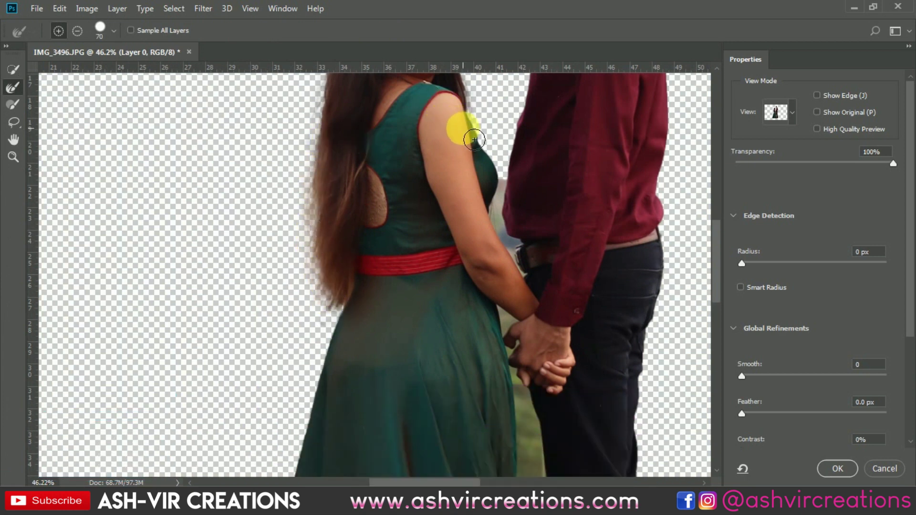
left_click_drag(474, 140, 495, 292)
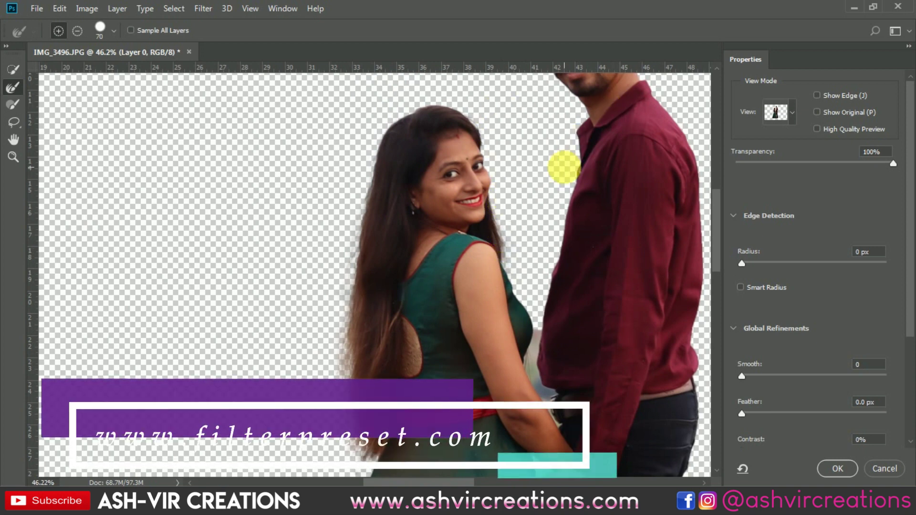
scroll(568, 164, "down", 2)
scroll(587, 162, "up", 3)
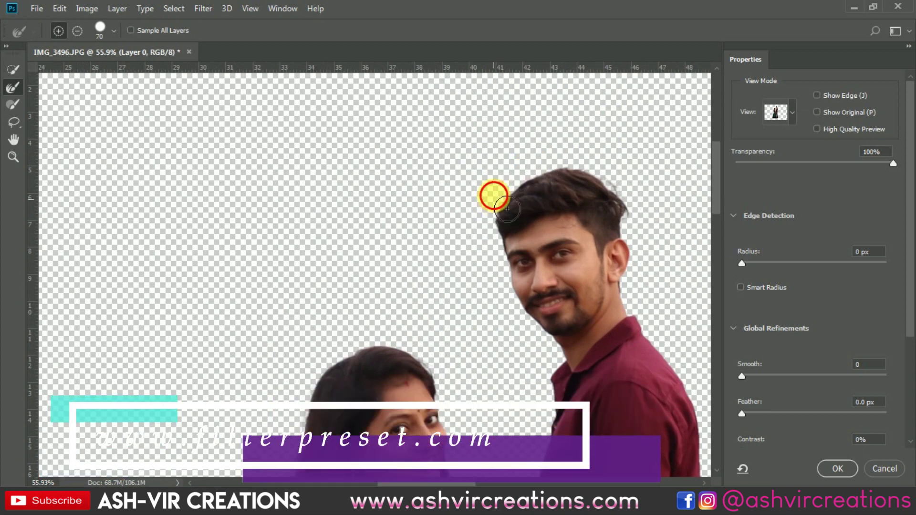
mouse_move(595, 172)
left_mouse_down()
mouse_move(624, 194)
mouse_move(641, 229)
left_mouse_up()
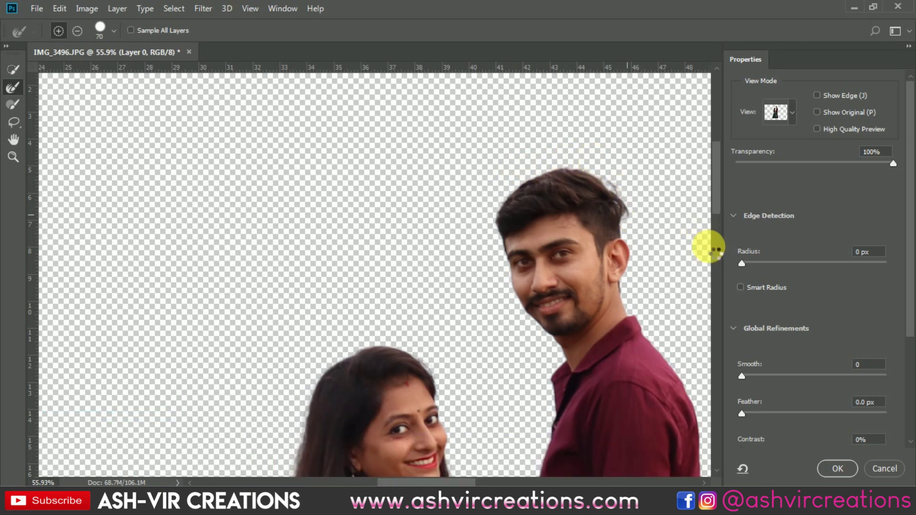
left_click(834, 468)
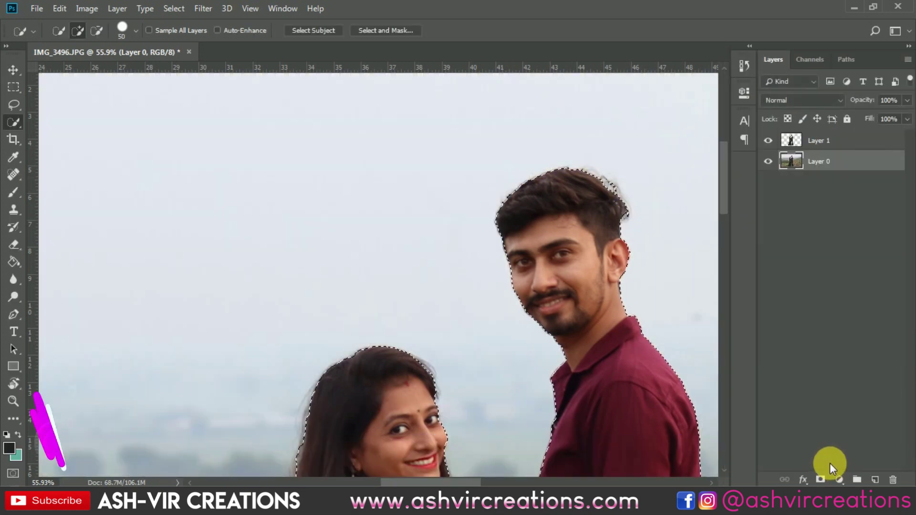
- Try copying the couple to a new layer, then delete that layer and fit the image
right_click(589, 277)
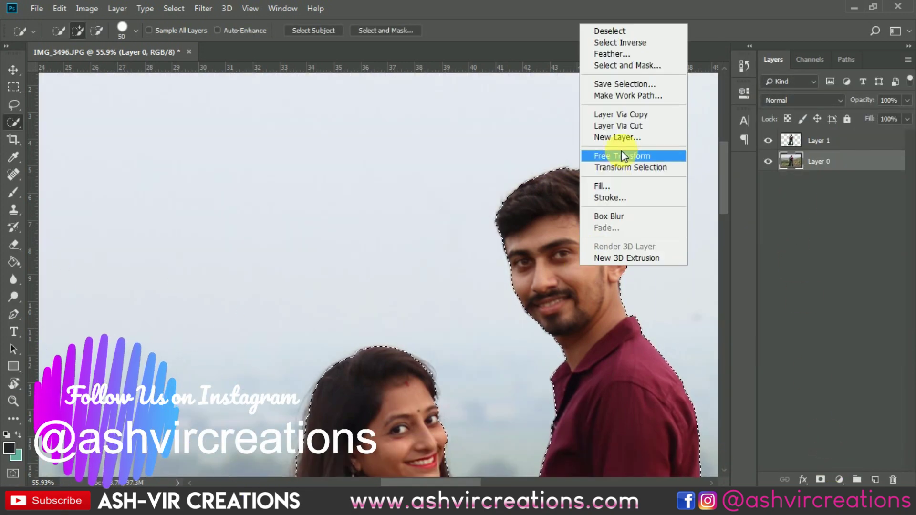
left_click(630, 119)
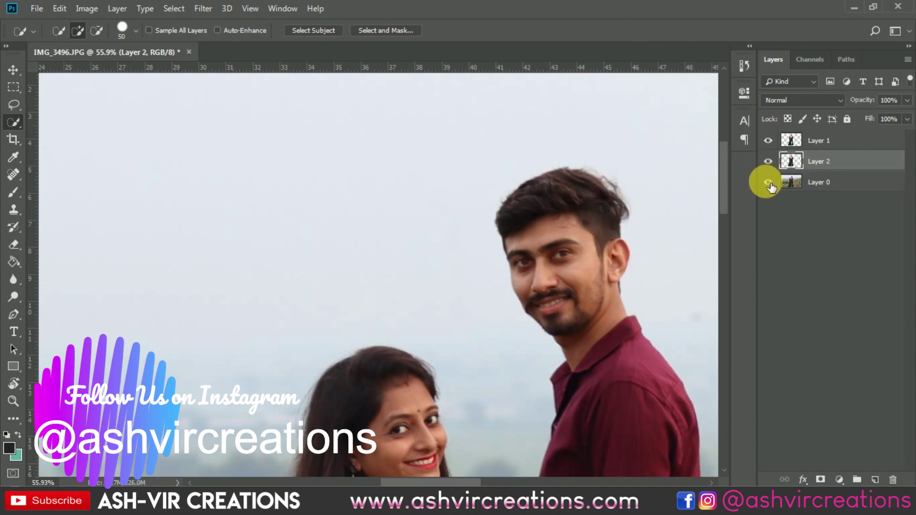
left_click(769, 182)
key("Delete")
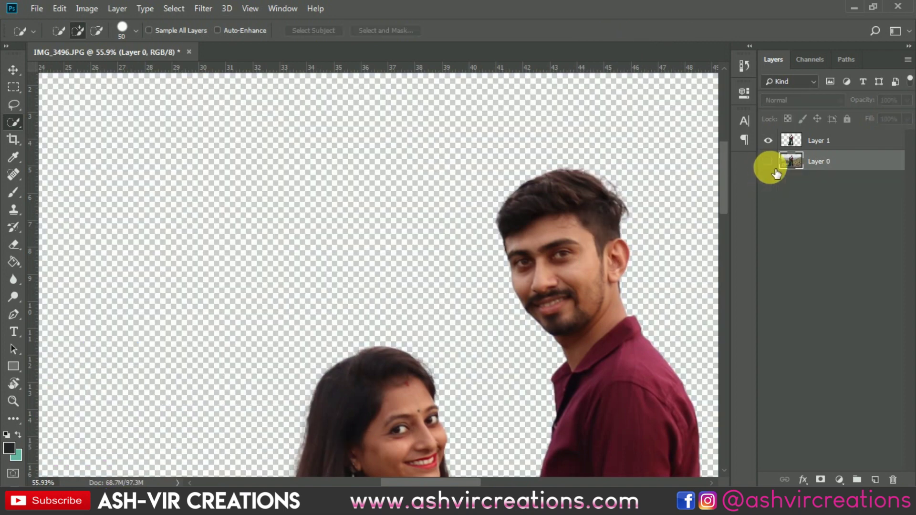
key("v")
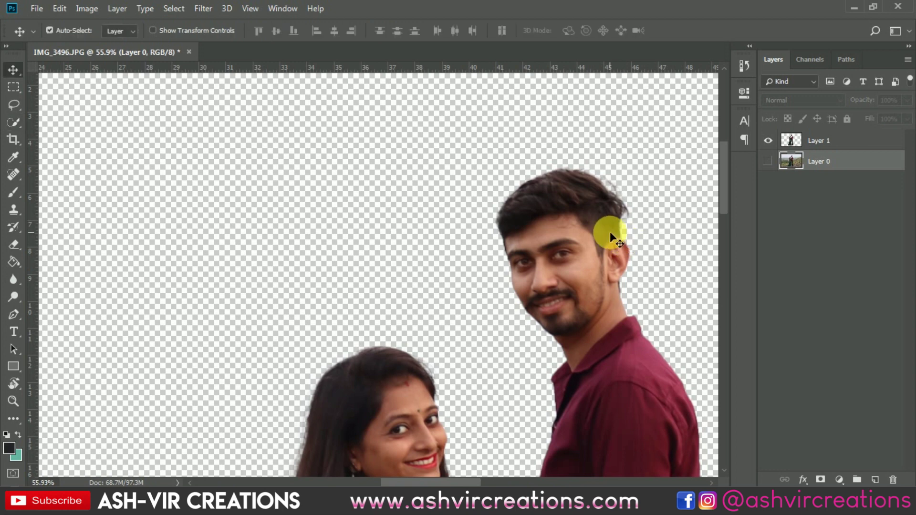
key("ctrl+minus")
key("ctrl+minus")
key("ctrl+minus")
key("ctrl+minus")
key("ctrl+0")
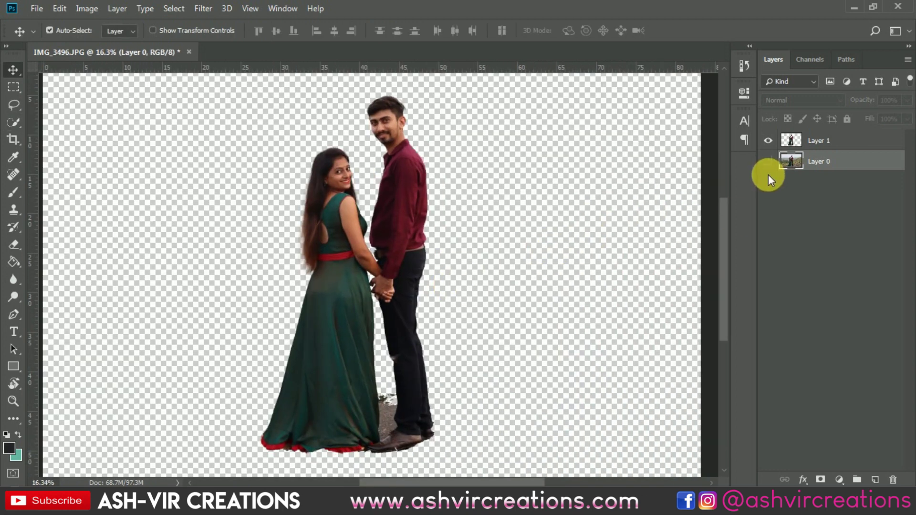
- Show Layer 0 again and duplicate it as Layer 0 copy
left_click(768, 161)
right_click(826, 160)
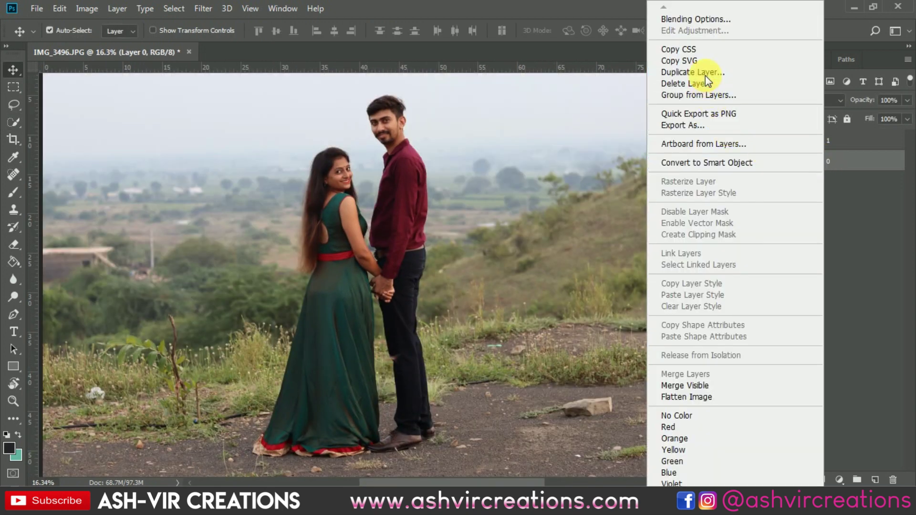
left_click(705, 75)
left_click(572, 130)
key("ctrl+0")
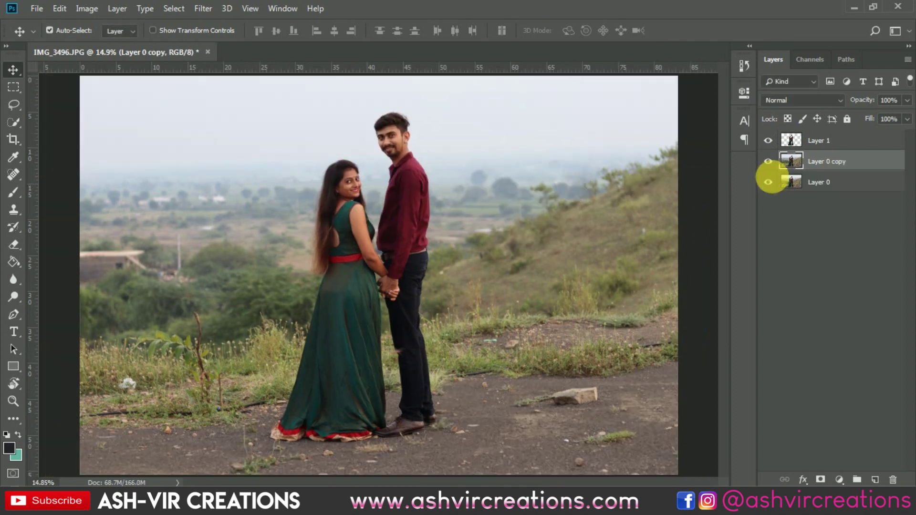
key("ctrl+minus")
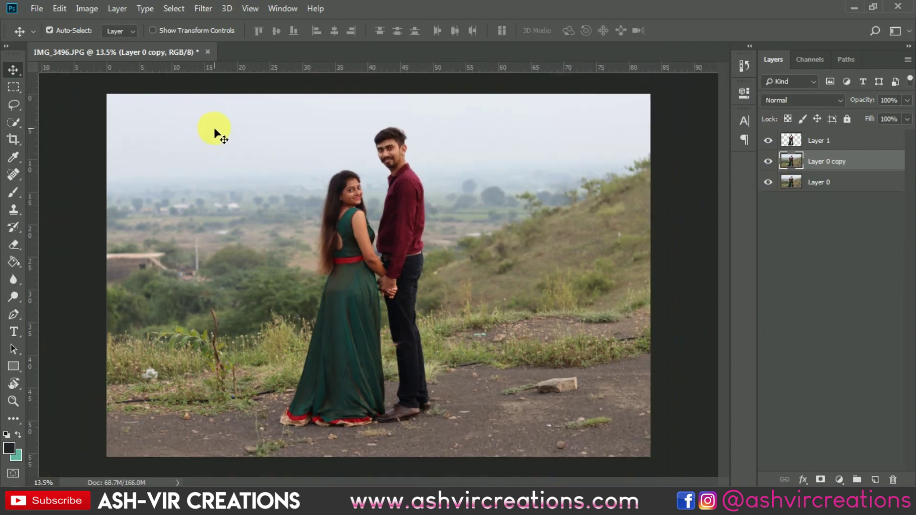
left_click(42, 13)
- Open fadf.jpg from the Coupopple folder and drag it into the couple photo
left_click(52, 36)
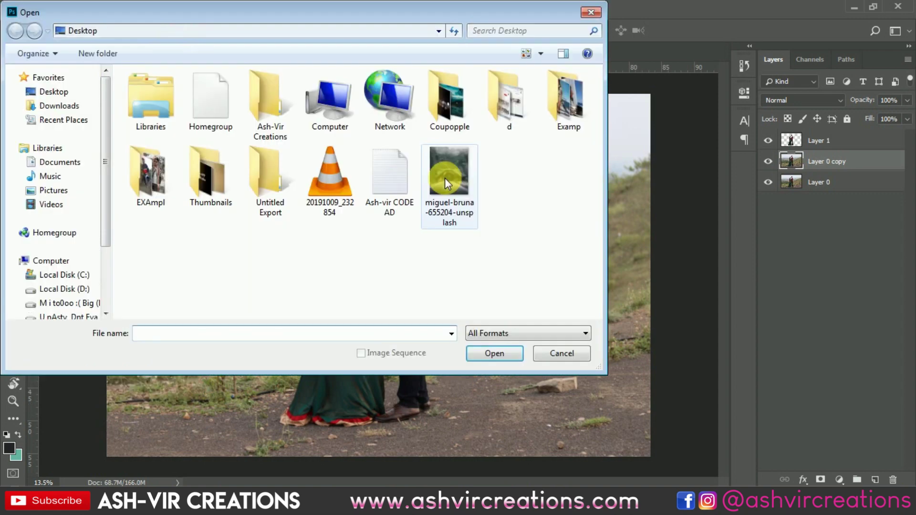
double_click(456, 110)
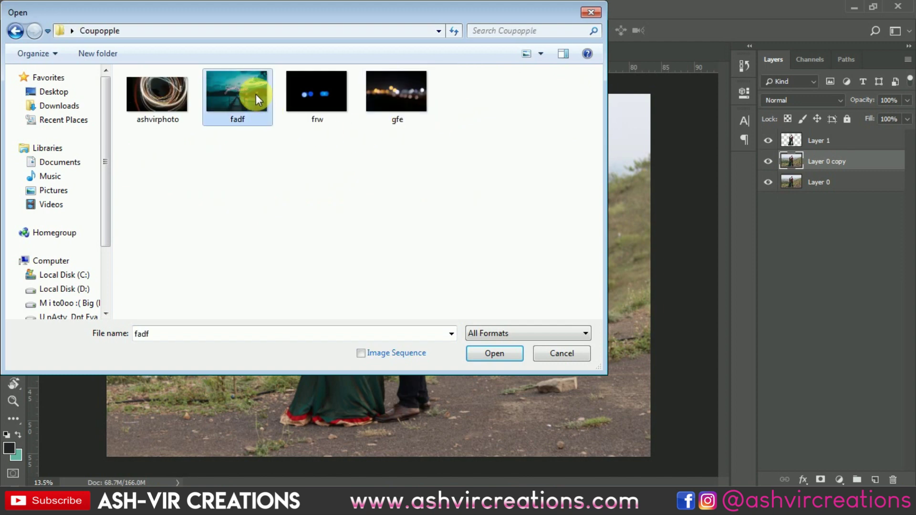
double_click(255, 94)
scroll(256, 122, "down", 1)
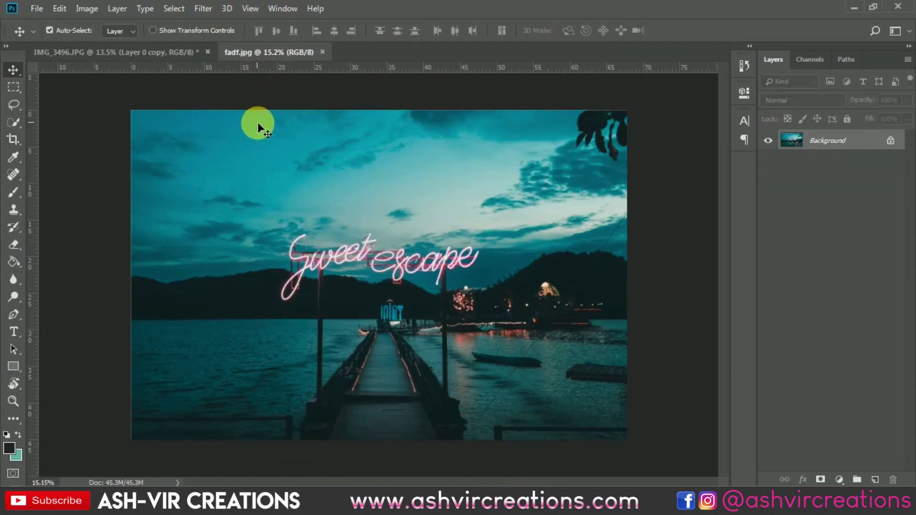
left_click_drag(182, 58, 375, 252)
- Free Transform the lakeside layer to about 124% and position it behind the couple
left_click(60, 8)
left_click(112, 286)
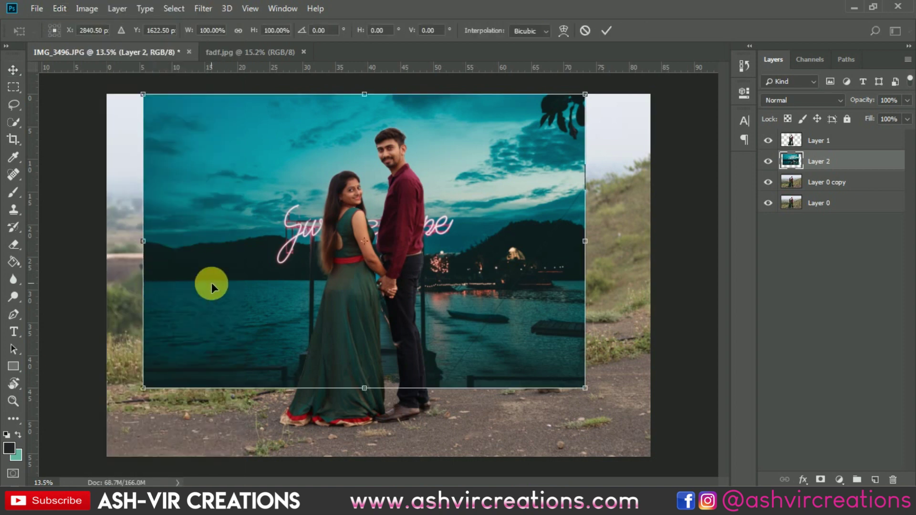
left_click_drag(583, 95, 636, 67)
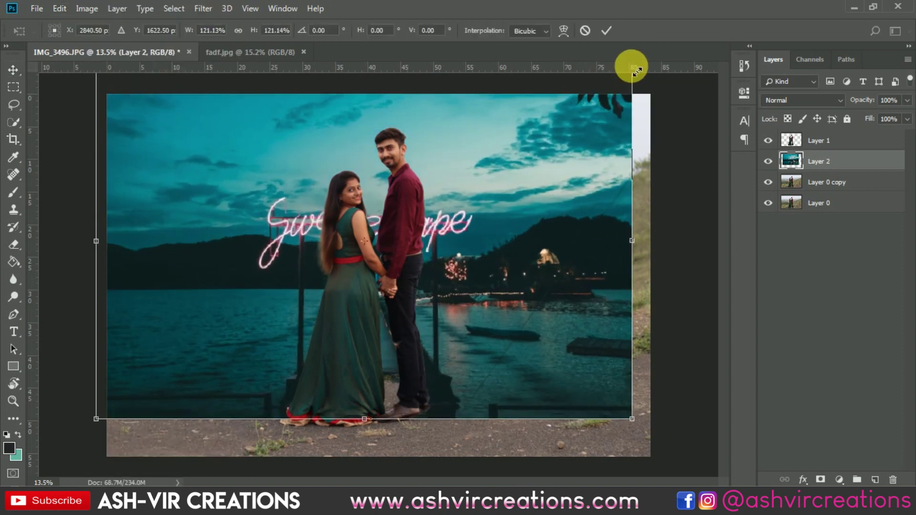
left_click_drag(563, 158, 579, 152)
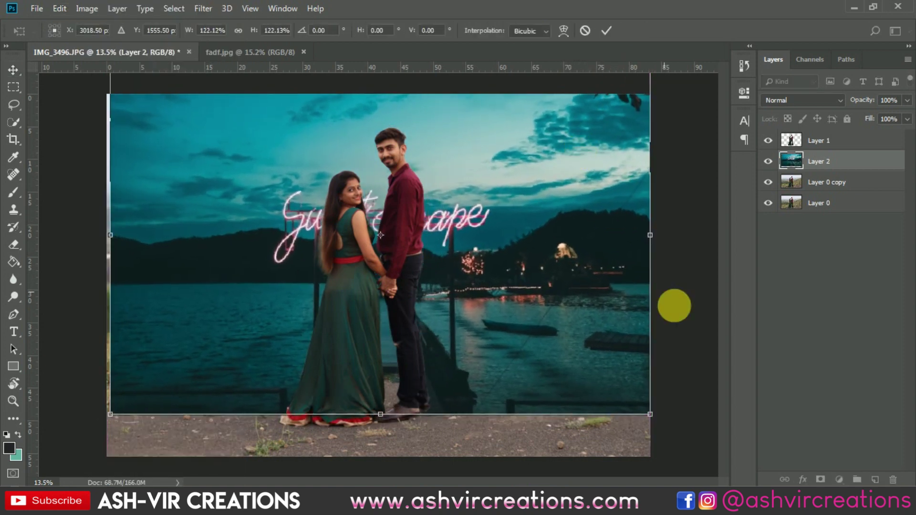
left_click_drag(661, 419, 638, 385)
left_click_drag(567, 309, 565, 271)
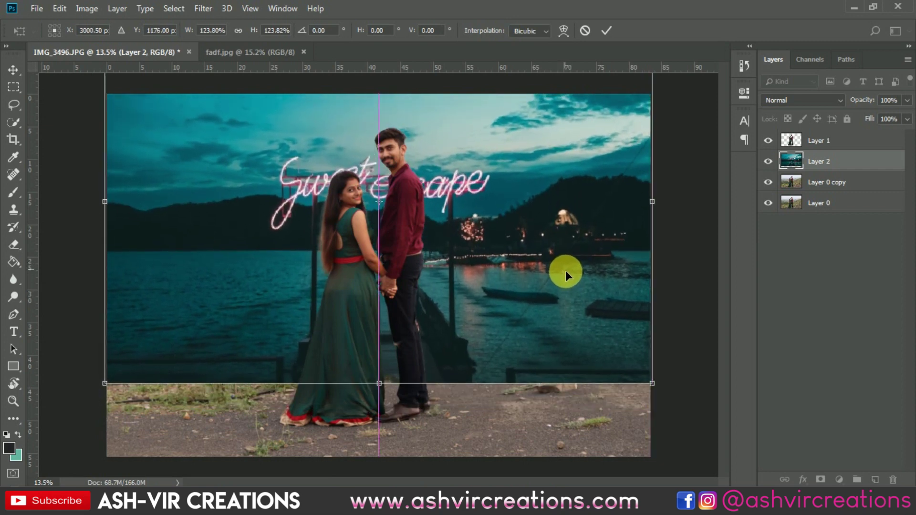
key("Return")
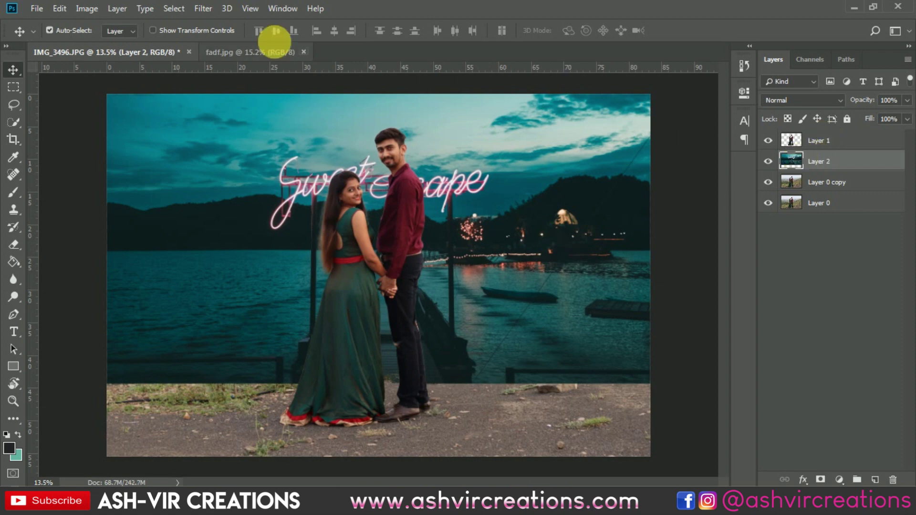
- Apply Filter > Blur > Box Blur with a 22-pixel radius to the lakeside layer
left_click(206, 11)
mouse_move(351, 160)
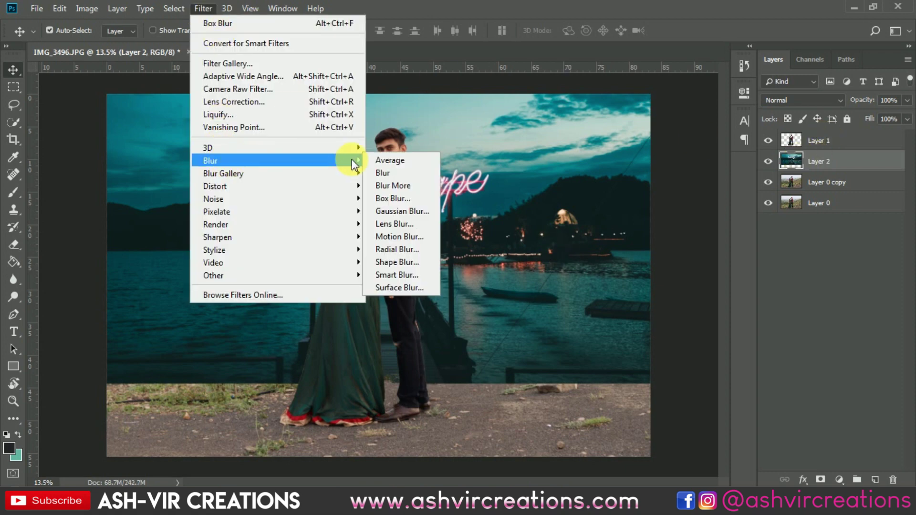
left_click(398, 197)
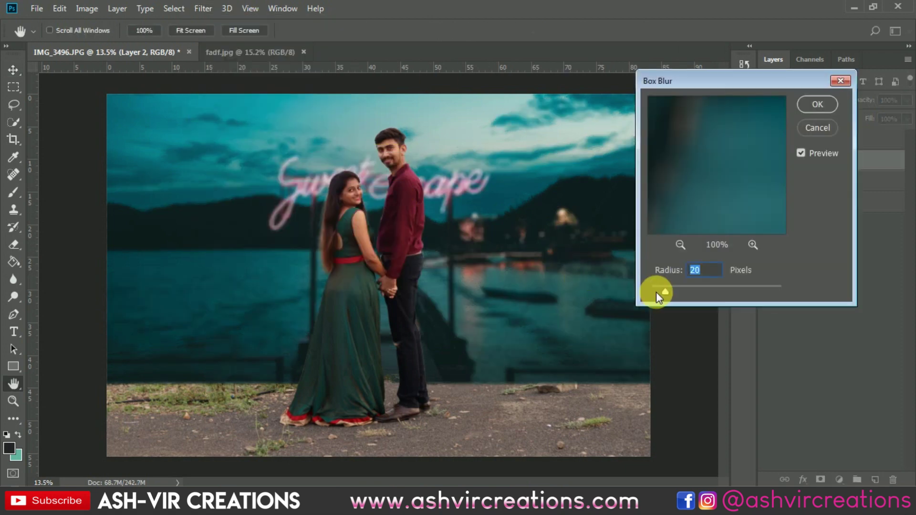
type("22")
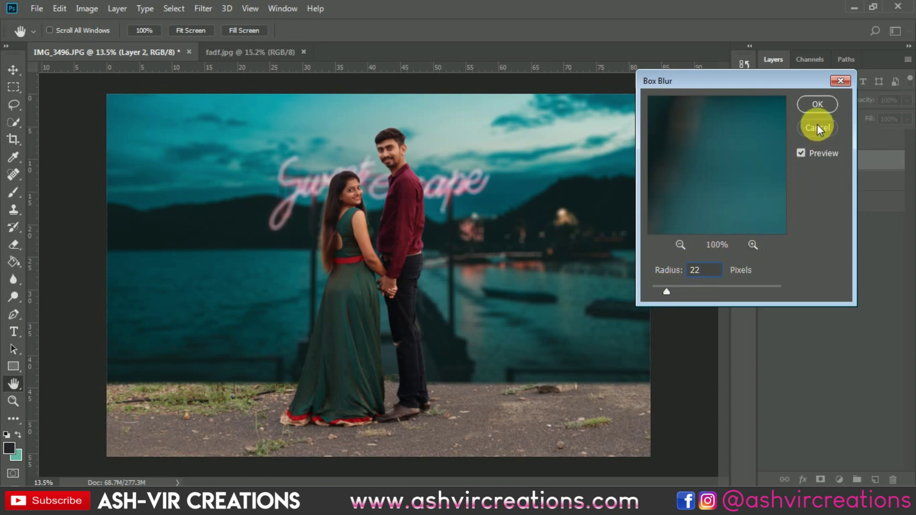
left_click(816, 104)
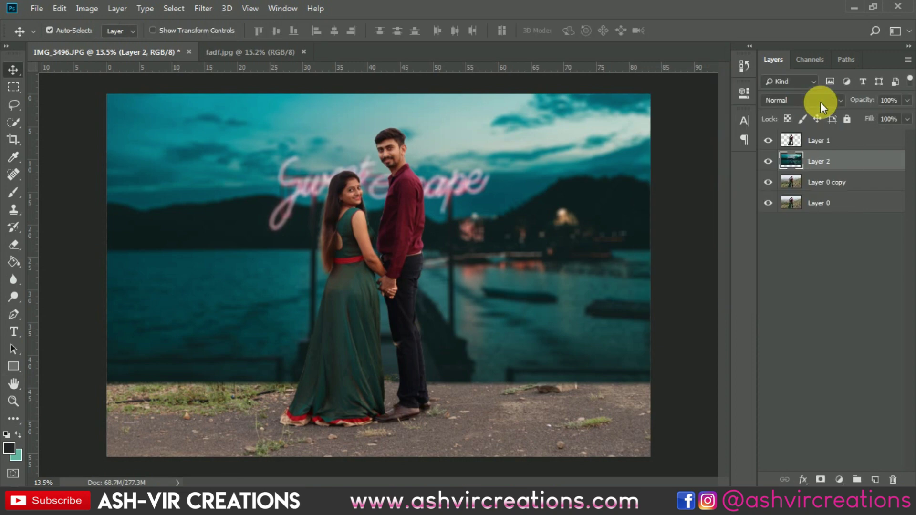
- Show Layer 2, add a layer mask, and paint black to reveal the original ground
left_click(769, 163)
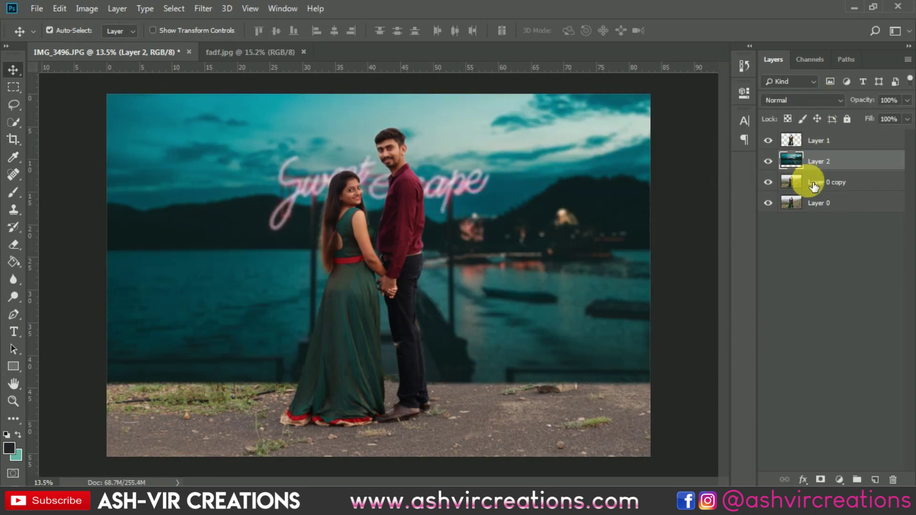
left_click(821, 480)
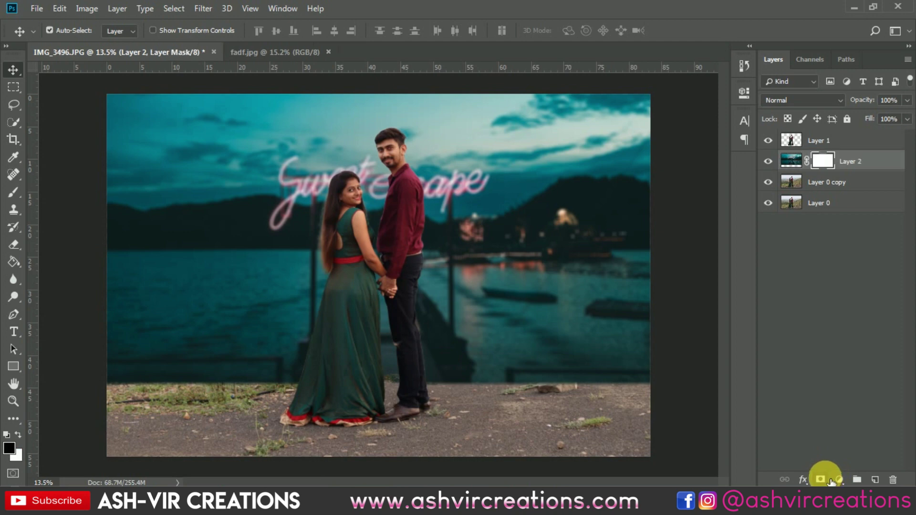
left_click(13, 193)
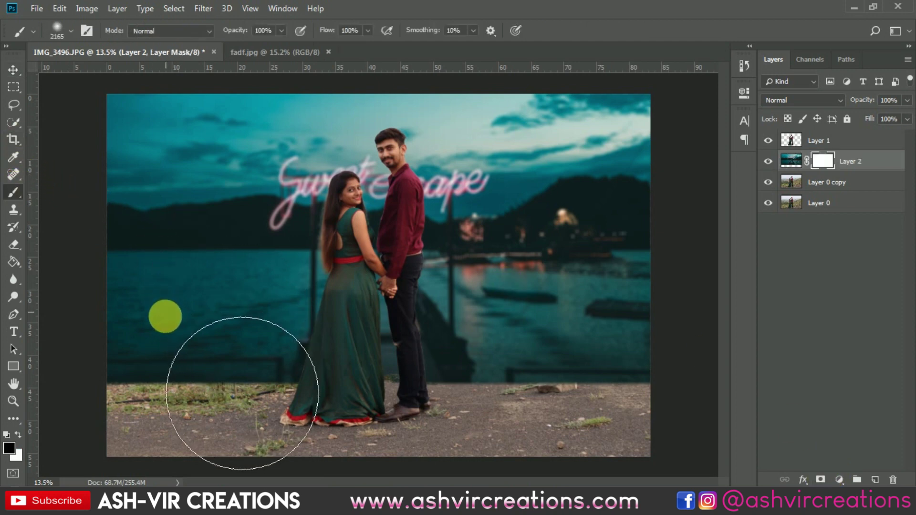
mouse_move(123, 354)
left_mouse_down()
mouse_move(286, 375)
mouse_move(644, 378)
mouse_move(56, 403)
left_mouse_up()
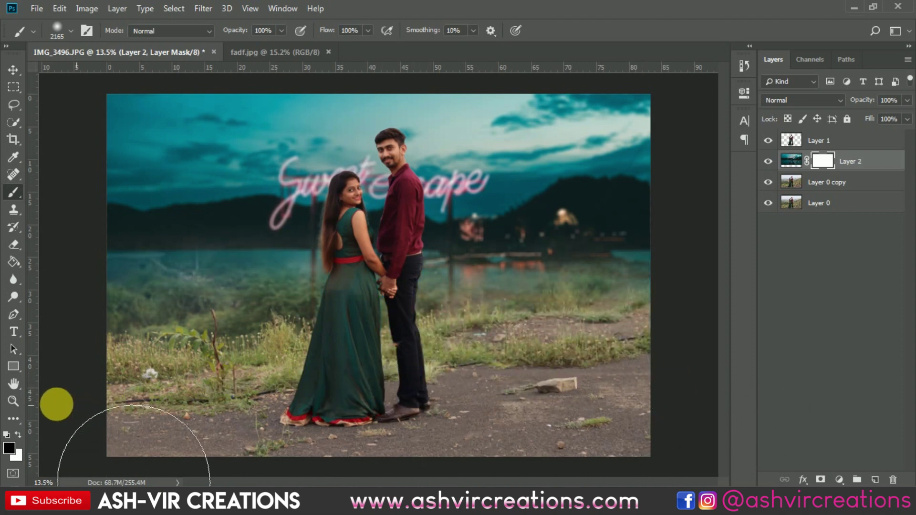
left_click_drag(450, 149, 450, 198)
mouse_move(527, 275)
left_mouse_down()
mouse_move(453, 355)
mouse_move(454, 334)
mouse_move(400, 314)
mouse_move(369, 346)
mouse_move(374, 369)
mouse_move(360, 341)
mouse_move(297, 359)
mouse_move(314, 353)
mouse_move(115, 361)
mouse_move(680, 363)
mouse_move(638, 320)
mouse_move(727, 316)
left_mouse_up()
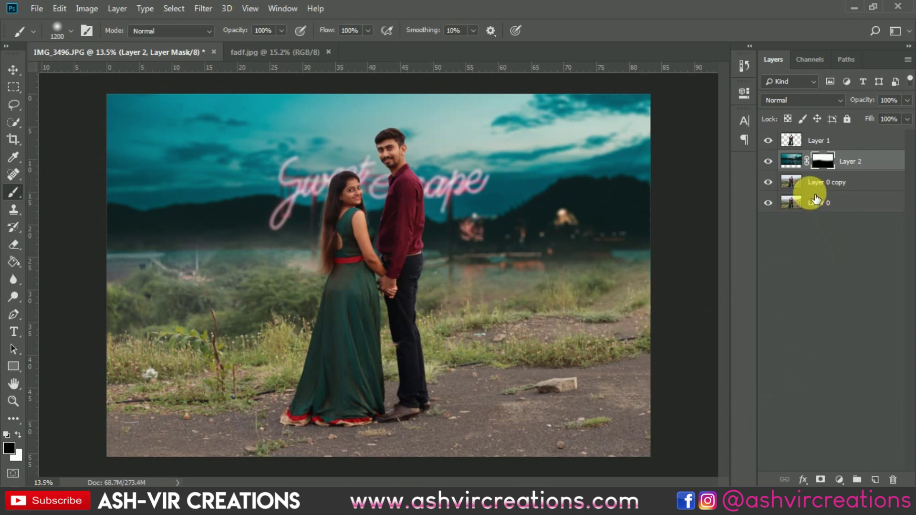
- Undo a trial background shift and the painting, then repaint the mask's bottom with a bigger brush
left_click(796, 164)
key("v")
mouse_move(564, 197)
left_mouse_down()
mouse_move(565, 231)
mouse_move(564, 222)
left_mouse_up()
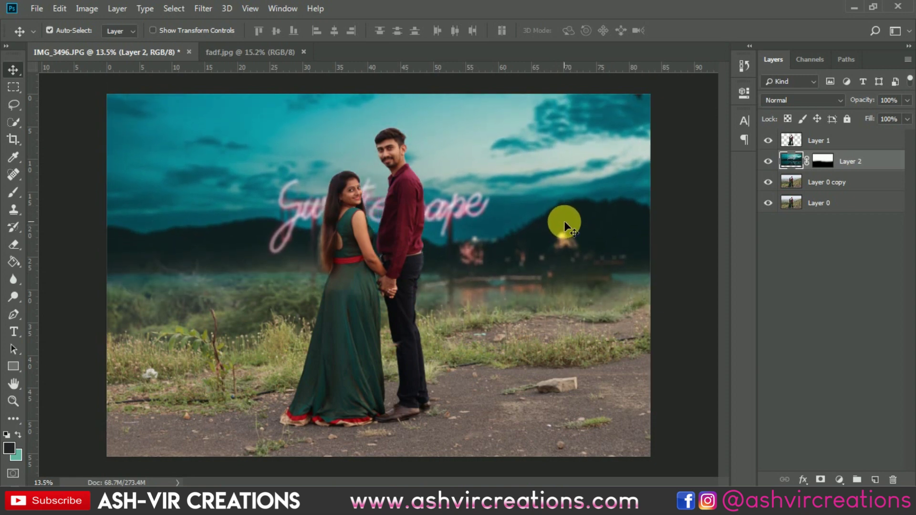
key("ctrl+z")
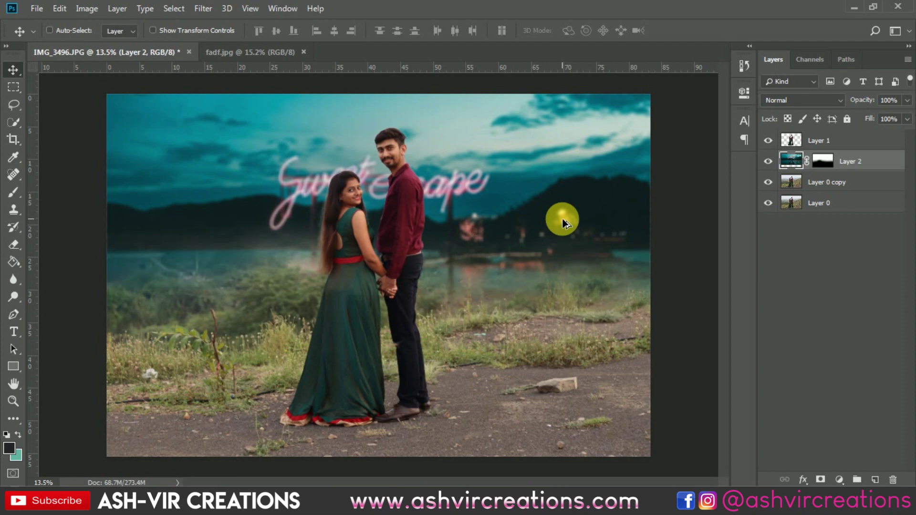
key("ctrl+z")
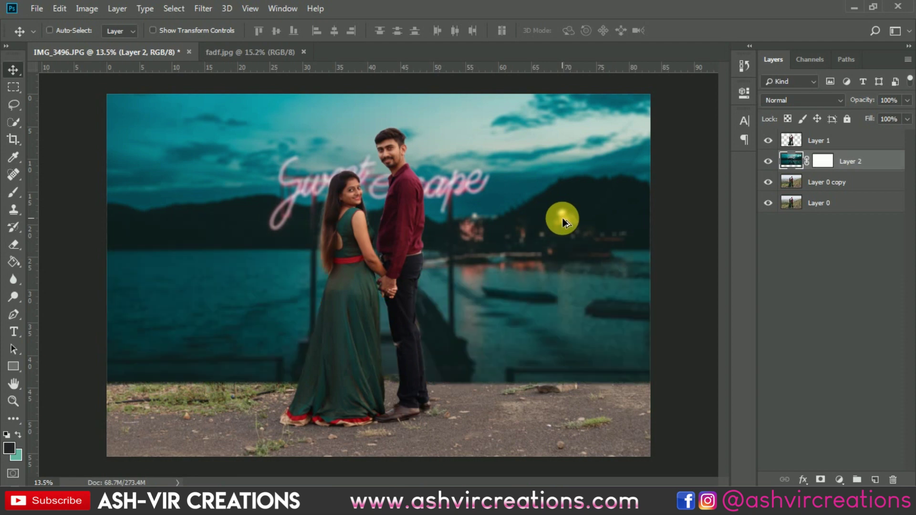
left_click(822, 161)
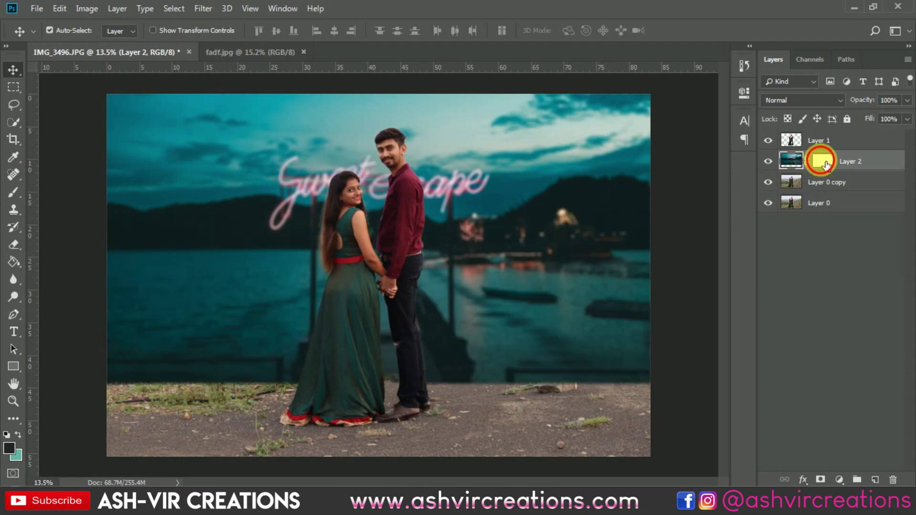
key("b")
mouse_move(618, 372)
left_mouse_down()
mouse_move(98, 374)
mouse_move(135, 360)
mouse_move(178, 380)
mouse_move(396, 393)
mouse_move(362, 382)
mouse_move(608, 375)
mouse_move(575, 345)
mouse_move(514, 339)
mouse_move(627, 331)
mouse_move(626, 369)
mouse_move(621, 305)
mouse_move(640, 223)
mouse_move(190, 301)
mouse_move(149, 367)
mouse_move(139, 344)
mouse_move(233, 368)
mouse_move(380, 356)
mouse_move(3, 279)
left_mouse_up()
key("bracketright")
key("bracketright")
key("bracketright")
key("bracketright")
key("bracketright")
key("bracketright")
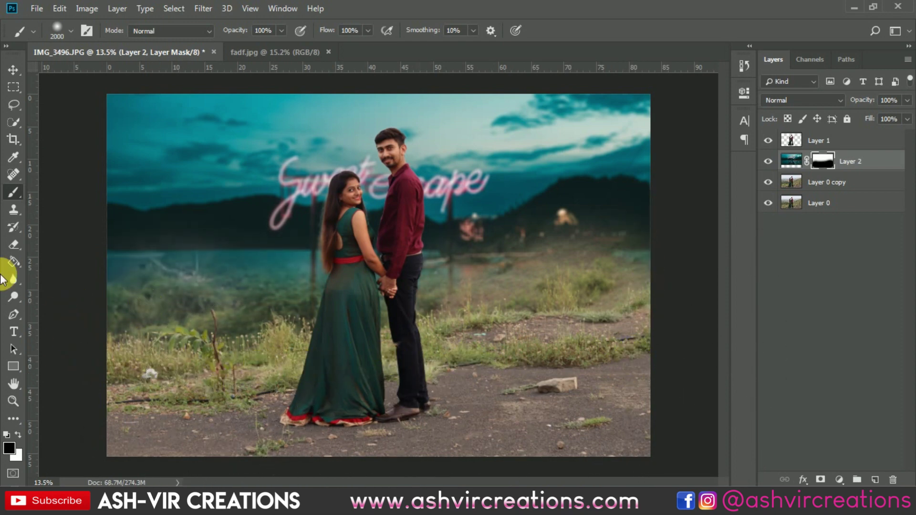
- Paint white on Layer 2's mask with a smaller brush to bring back the lake
left_click(17, 434)
key("bracketleft")
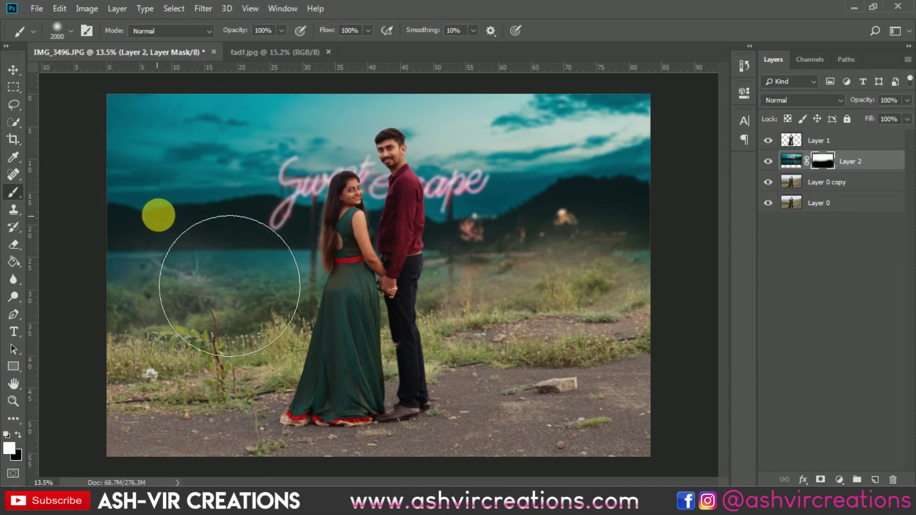
mouse_move(241, 239)
left_mouse_down()
mouse_move(558, 164)
mouse_move(550, 196)
mouse_move(668, 188)
mouse_move(631, 197)
mouse_move(672, 198)
mouse_move(588, 223)
mouse_move(671, 221)
mouse_move(666, 229)
mouse_move(540, 223)
mouse_move(491, 236)
mouse_move(269, 209)
mouse_move(307, 276)
left_mouse_up()
scroll(334, 267, "down", 1)
scroll(429, 286, "up", 2)
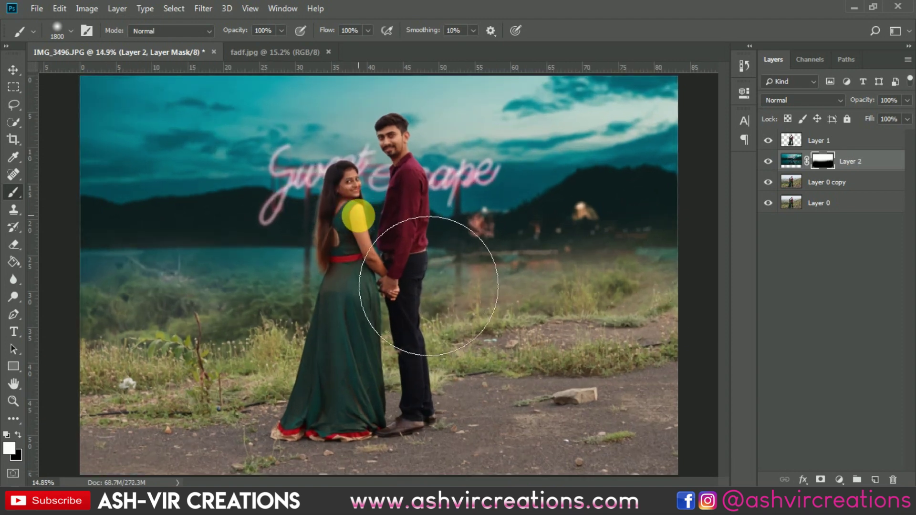
left_click_drag(391, 223, 390, 222)
- Move Layer 2 down slightly so the neon sign sits at head height
key("v")
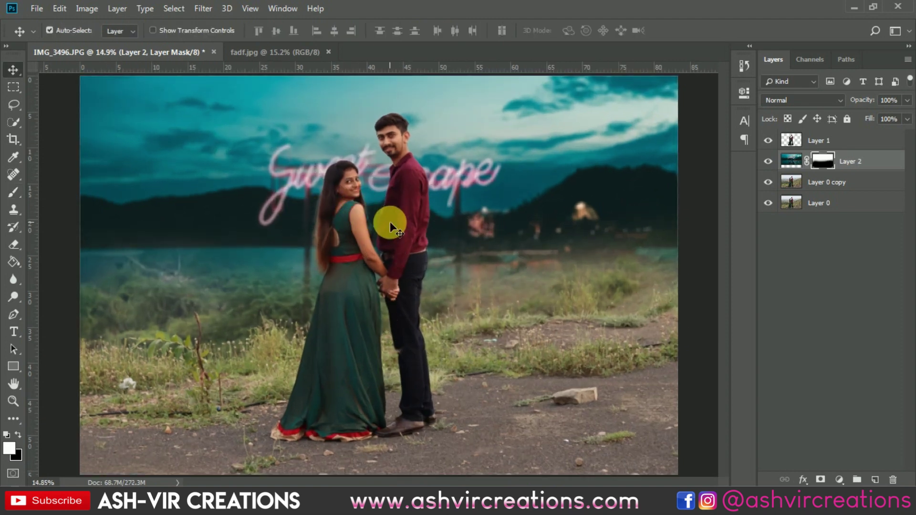
scroll(391, 223, "up", 1)
scroll(379, 220, "down", 1)
mouse_move(499, 175)
left_mouse_down()
mouse_move(499, 149)
mouse_move(499, 222)
mouse_move(486, 159)
mouse_move(487, 197)
mouse_move(499, 166)
left_mouse_up()
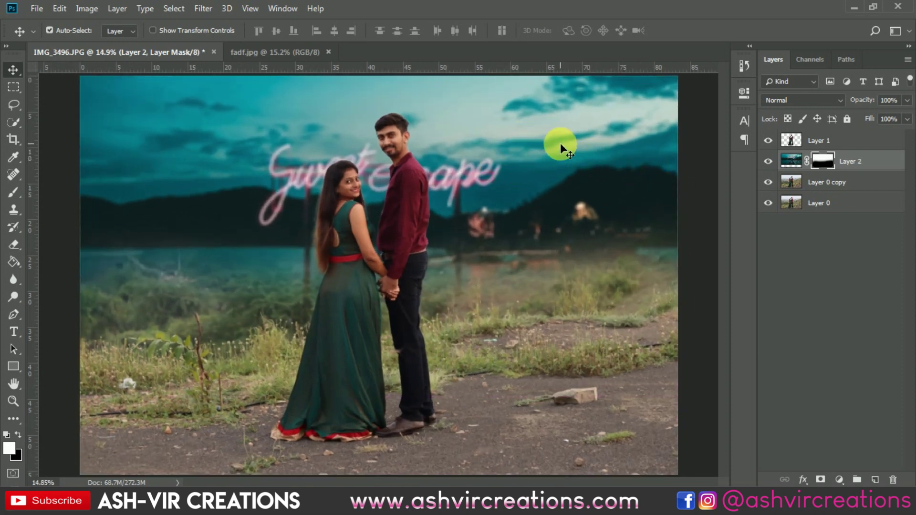
left_click_drag(524, 128, 524, 138)
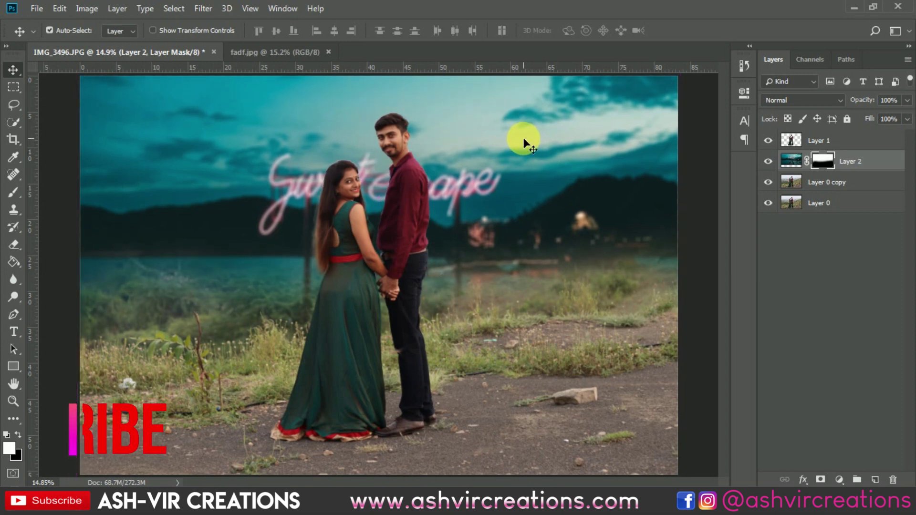
scroll(524, 137, "down", 1)
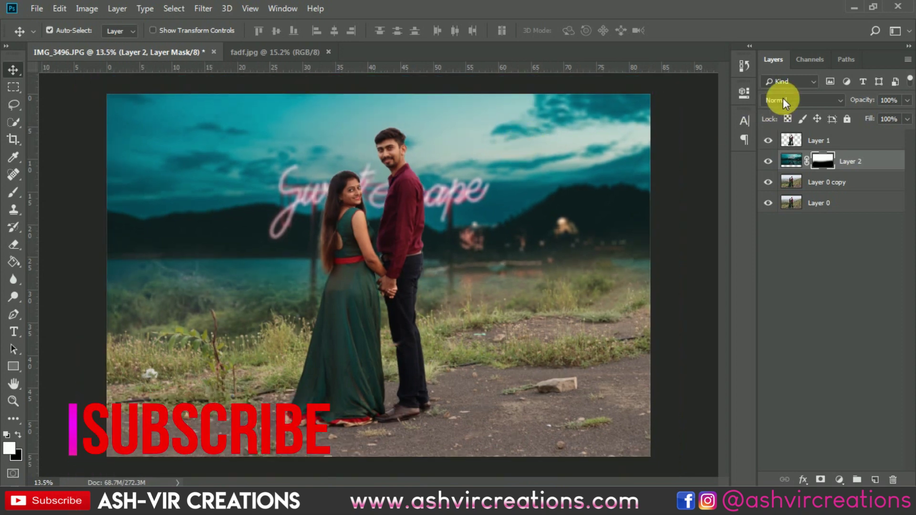
- Open gfe.jpg and raise its Levels black point to 17
left_click(45, 9)
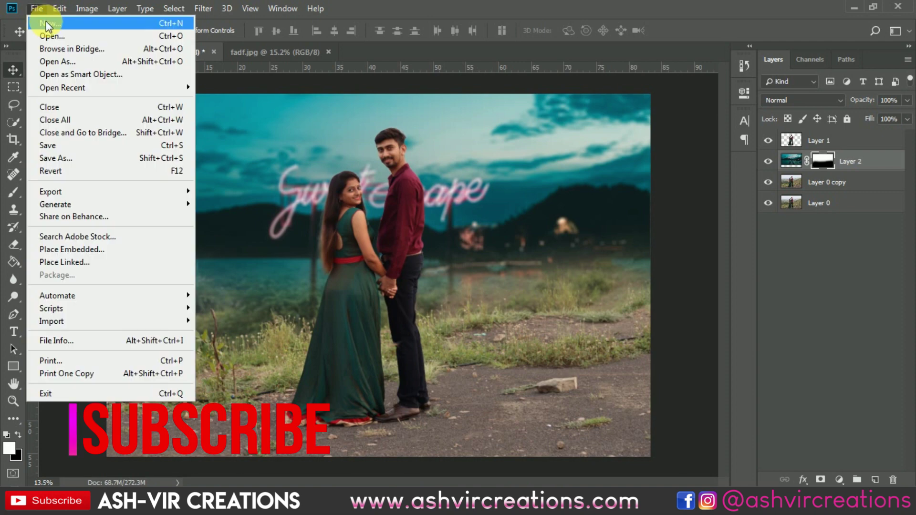
left_click(50, 30)
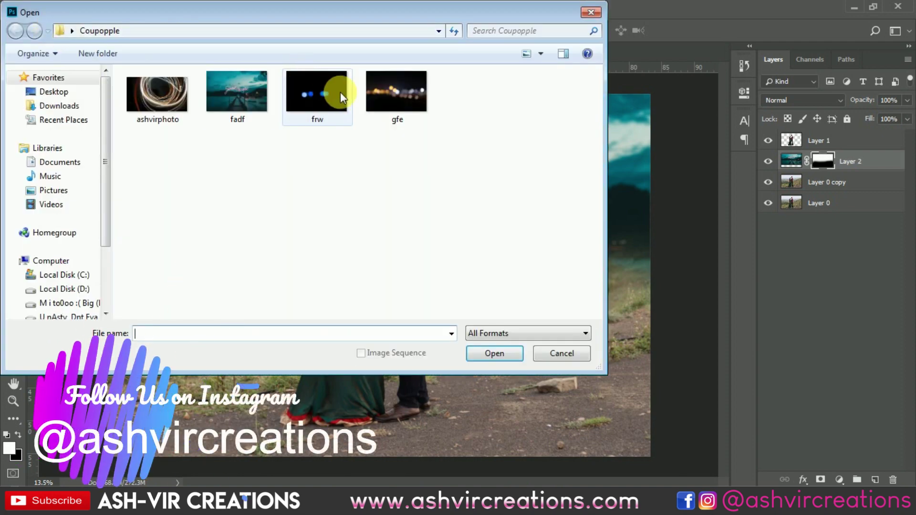
double_click(406, 90)
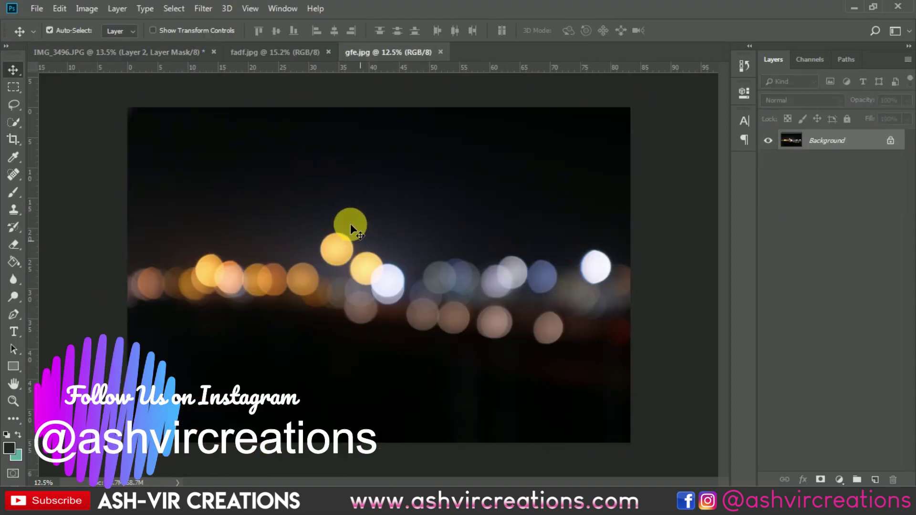
key("ctrl+l")
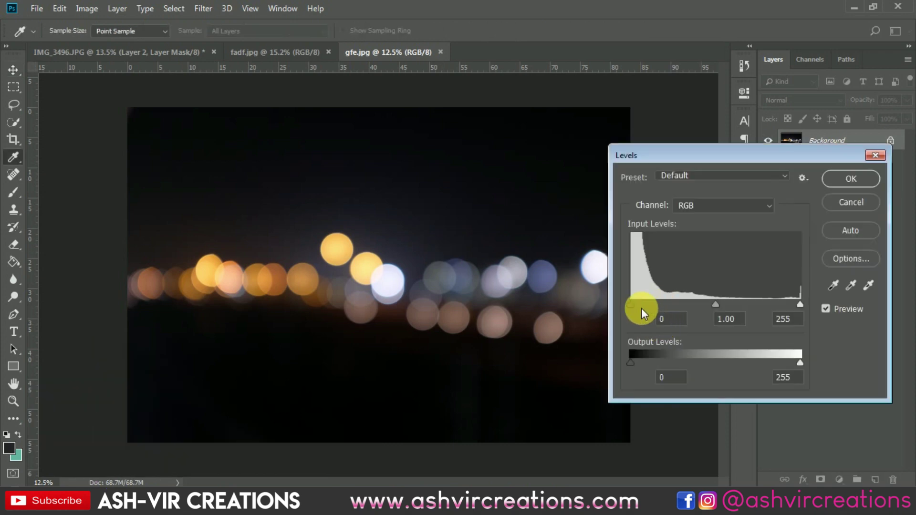
left_click_drag(630, 301, 643, 301)
left_click(844, 180)
- Drag the bokeh image into the composite and set its blend mode to Screen
key("v")
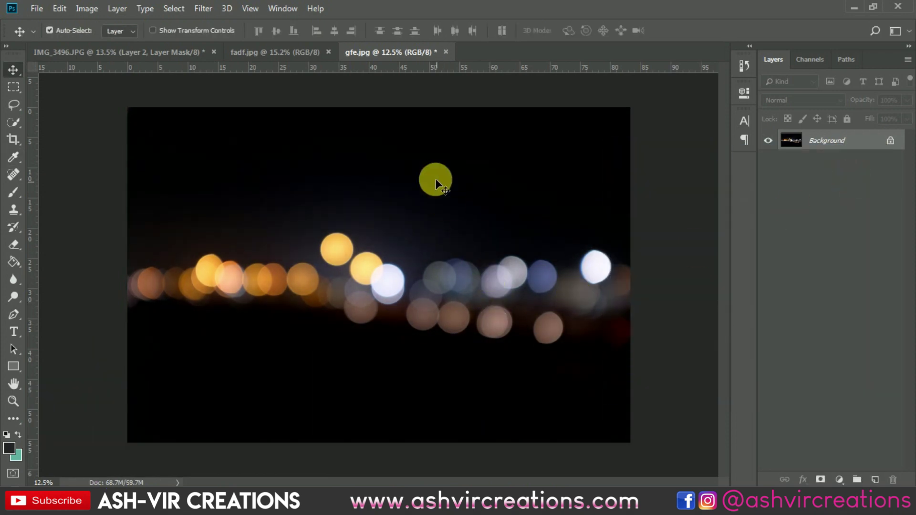
left_click_drag(190, 74, 362, 172)
left_click(764, 100)
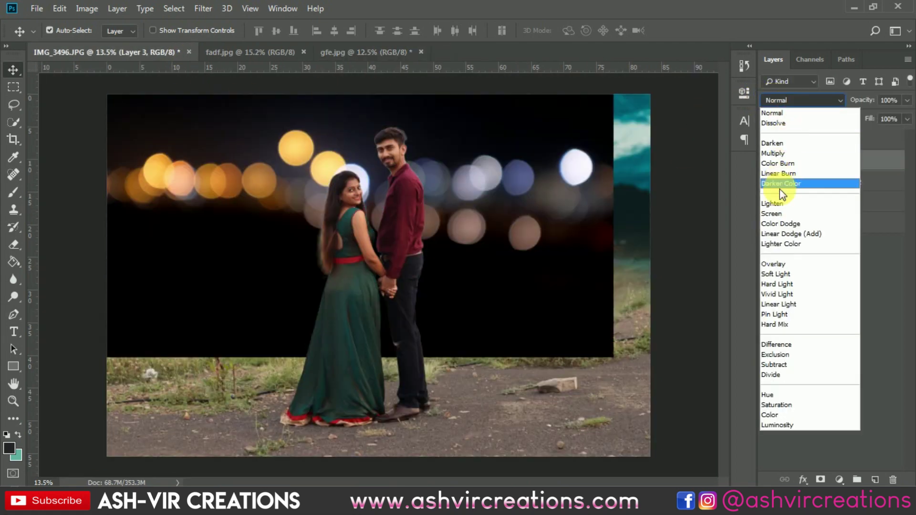
left_click(783, 214)
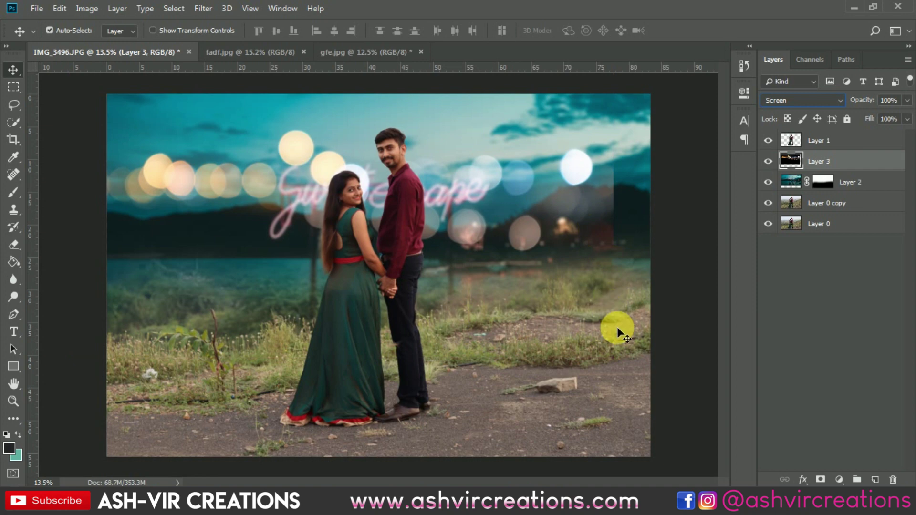
- Scale the bokeh layer down to about 32.82% and place it over the lake at left
key("ctrl")
key("ctrl+t")
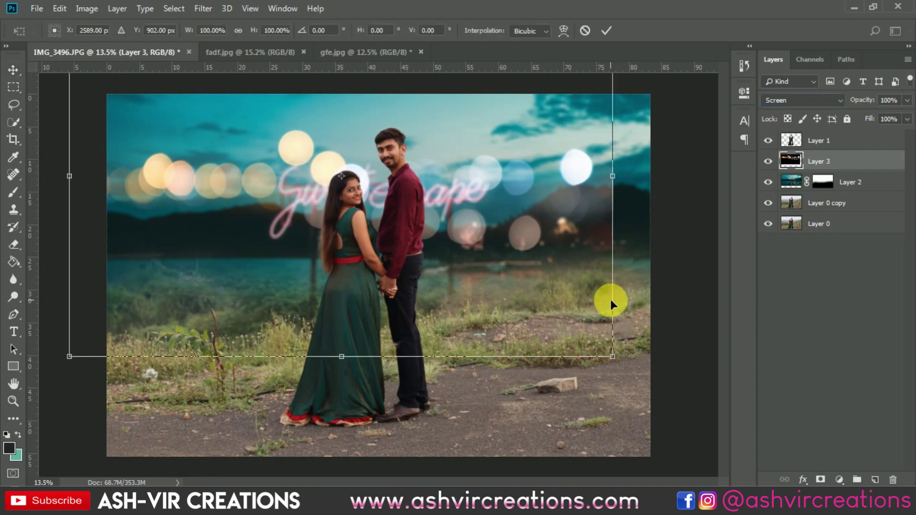
left_click_drag(612, 357, 472, 293)
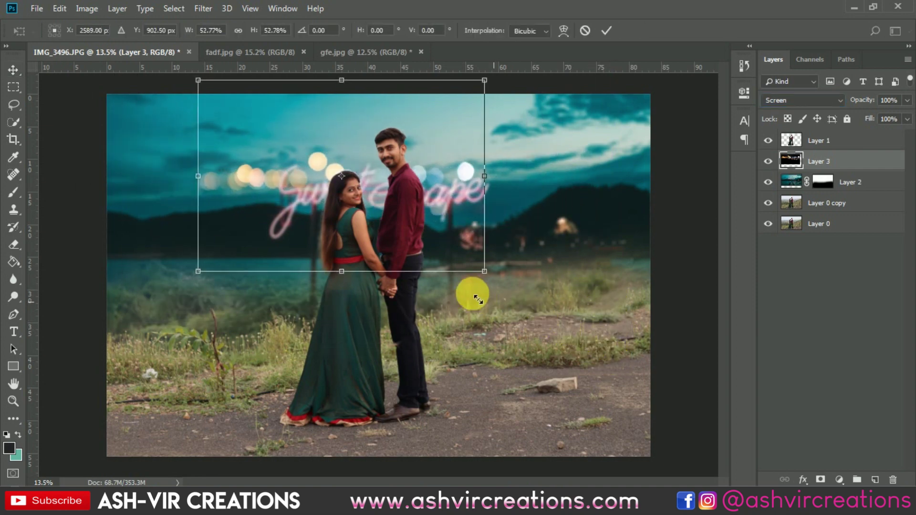
left_click_drag(388, 149, 293, 231)
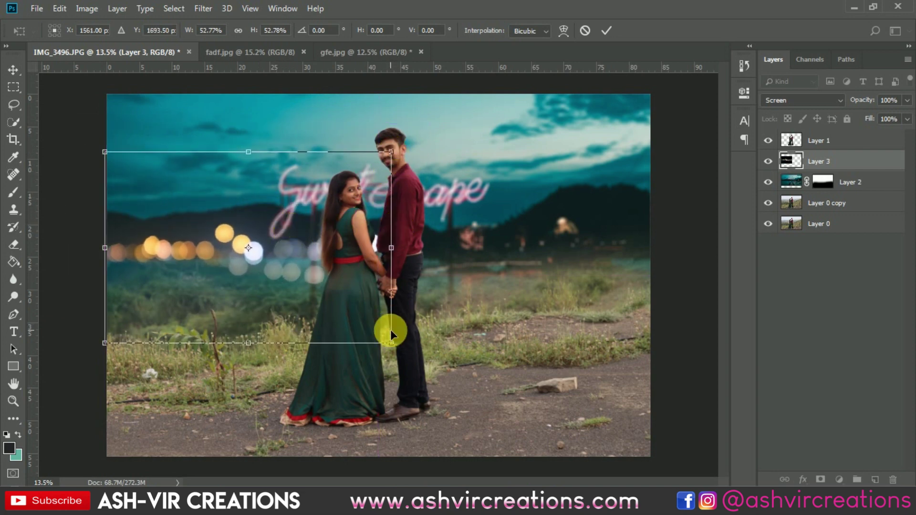
left_click_drag(389, 343, 272, 284)
left_click_drag(240, 214, 243, 227)
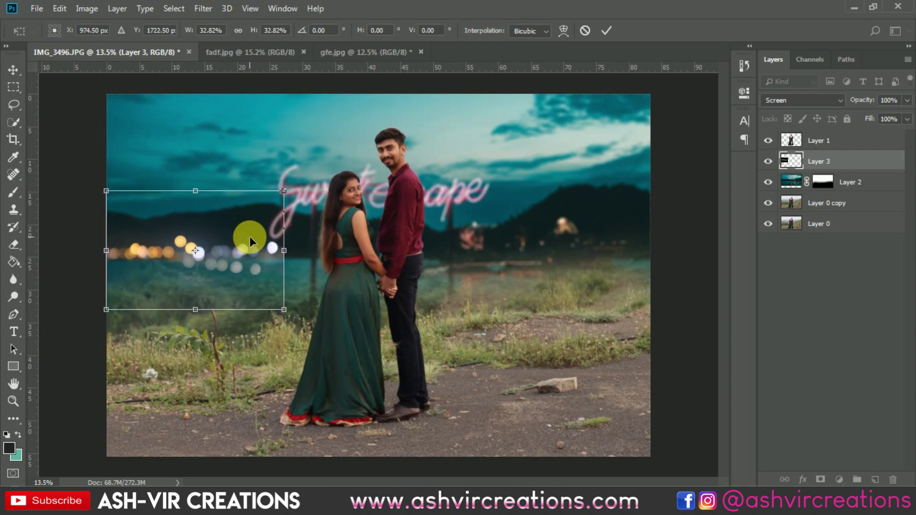
key("Return")
- Check the layers under the bokeh, then pick the Eraser and open its brush settings
scroll(250, 248, "up", 3)
scroll(251, 250, "up", 2)
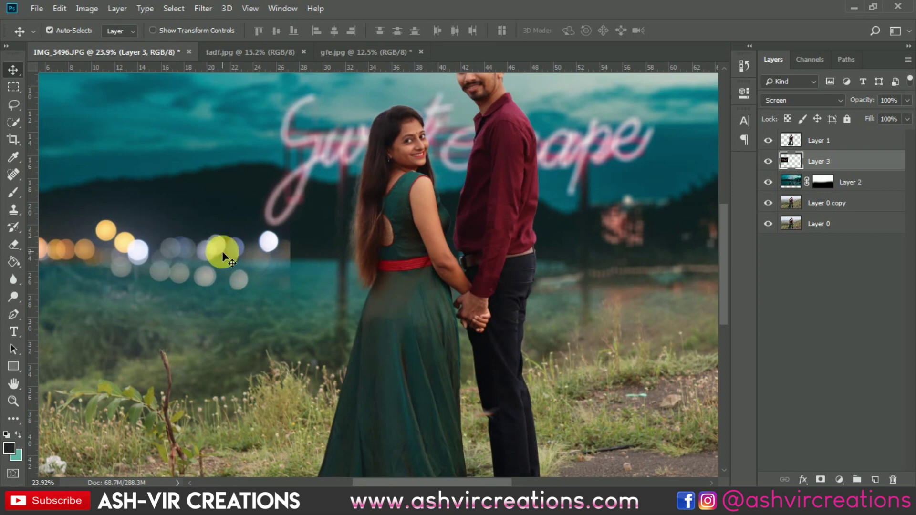
right_click(222, 251)
left_click(222, 251)
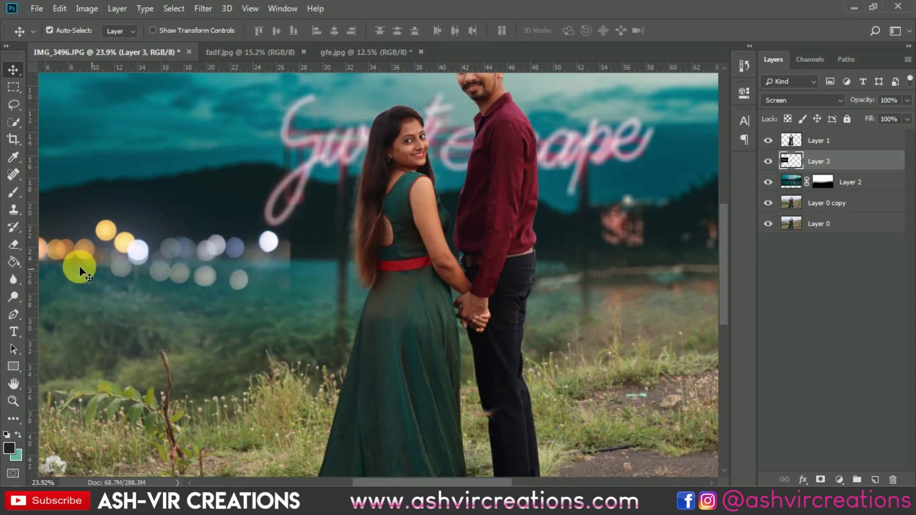
left_click(18, 239)
right_click(340, 252)
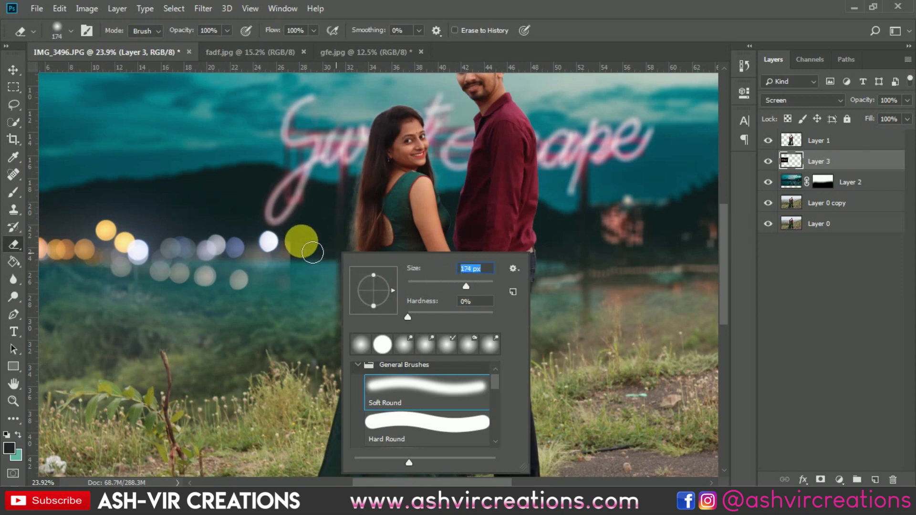
- Fit the image in the window and shift the Layer 3 bokeh lights right
left_click(300, 241)
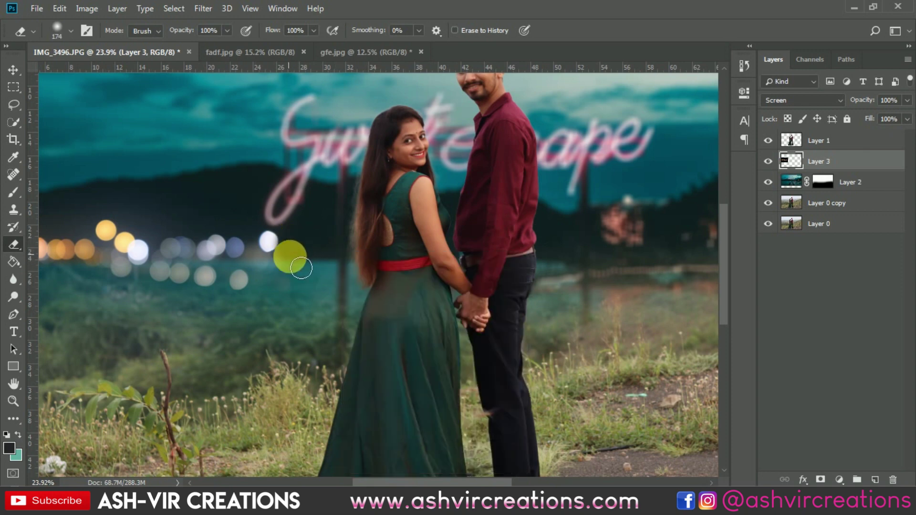
key("ctrl+0")
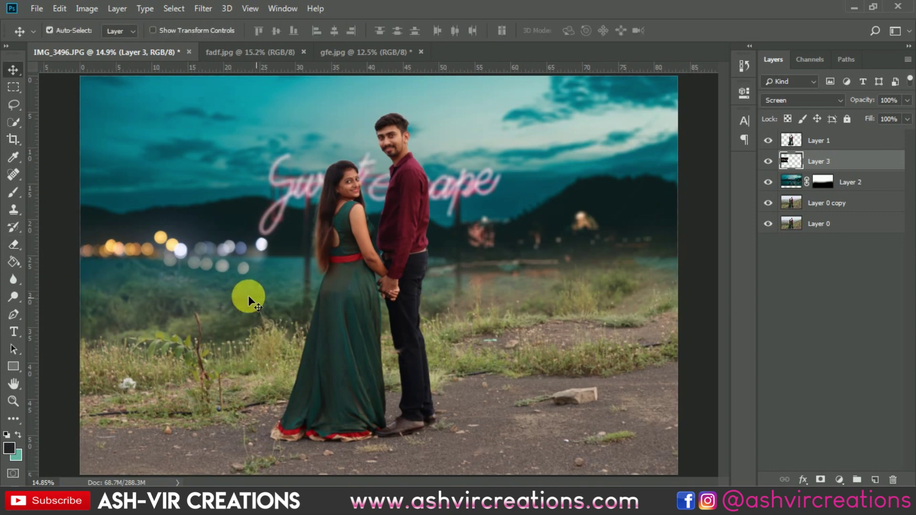
left_click_drag(193, 257, 383, 251)
- Duplicate Layer 3, flip the copy vertically, and nudge it into place
key("ctrl+j")
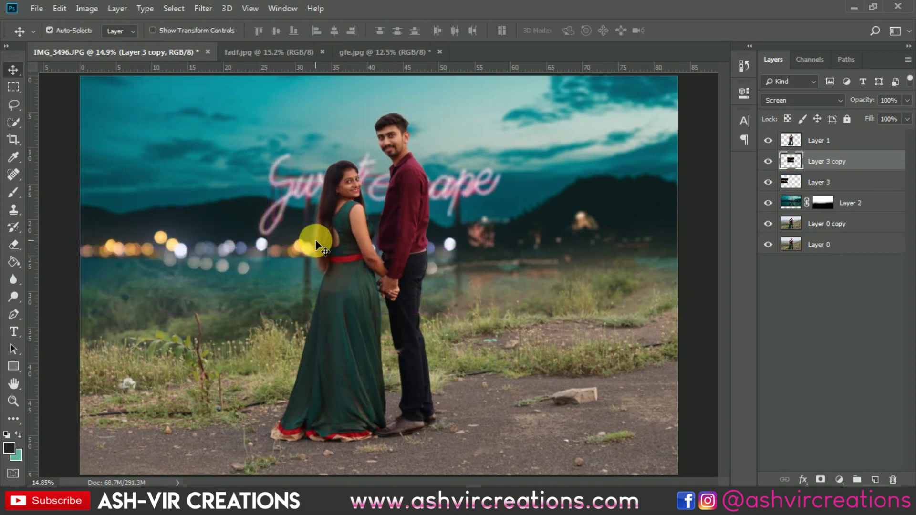
scroll(316, 240, "up", 1)
key("ctrl+t")
right_click(342, 252)
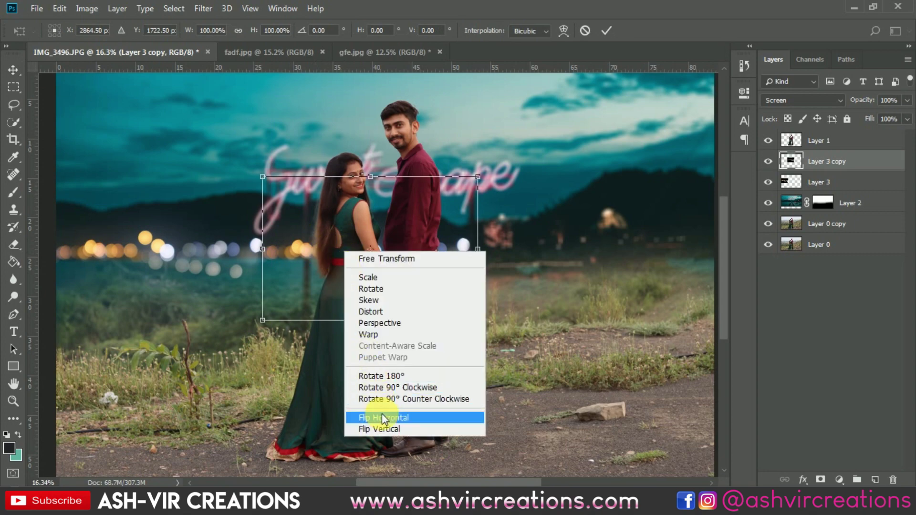
left_click(382, 426)
left_click_drag(333, 270, 328, 264)
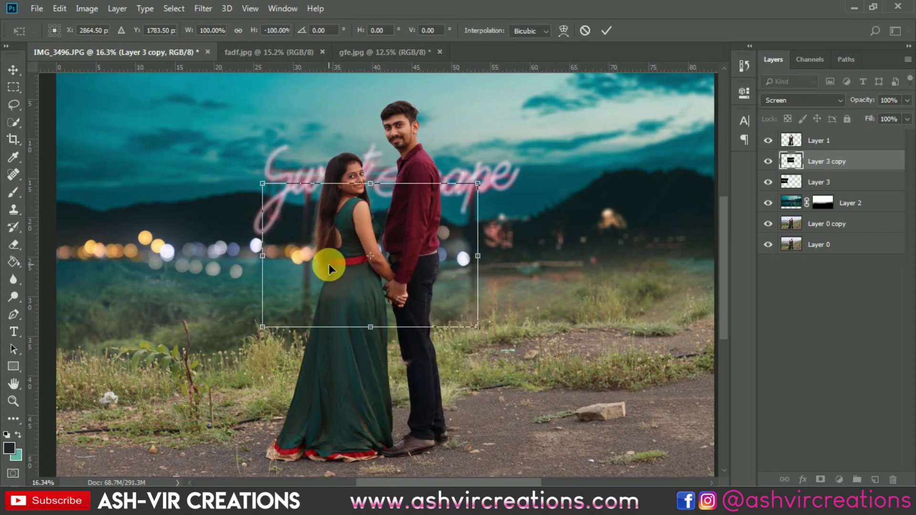
key("Return")
scroll(331, 265, "down", 1)
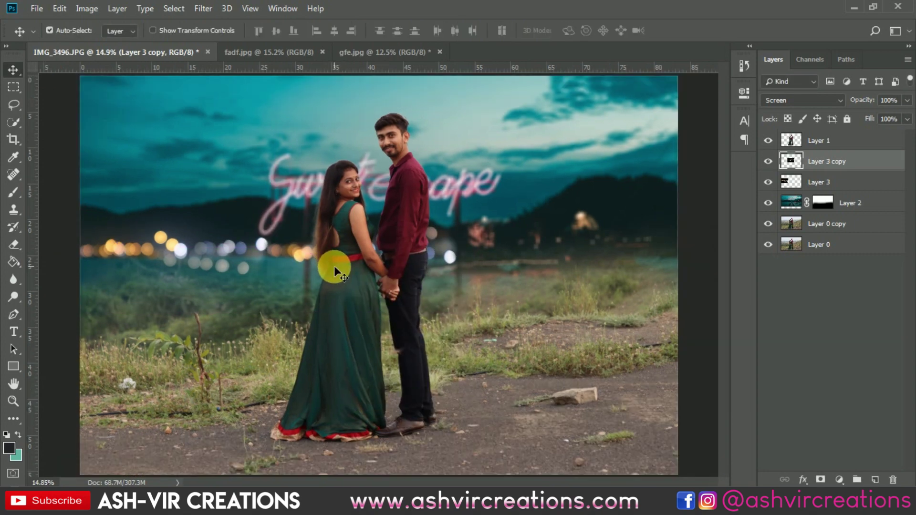
scroll(334, 265, "down", 2)
scroll(400, 228, "up", 1)
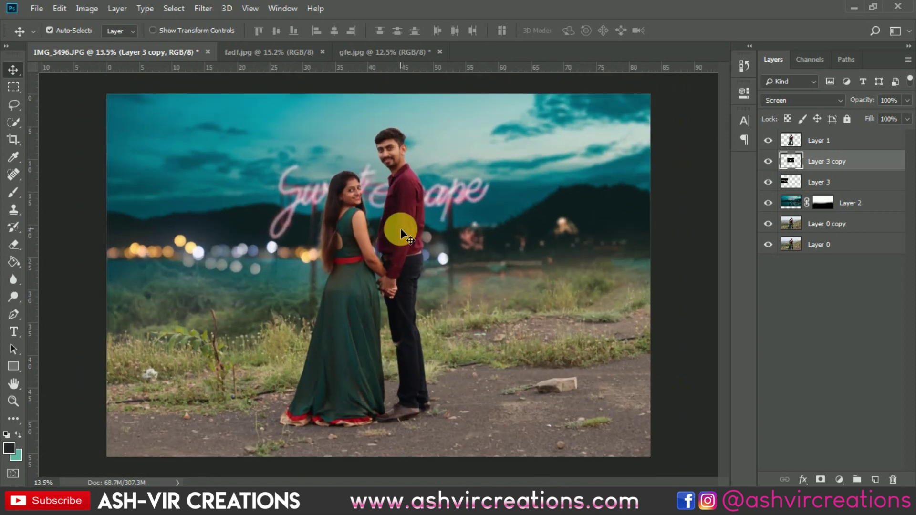
scroll(390, 222, "up", 1)
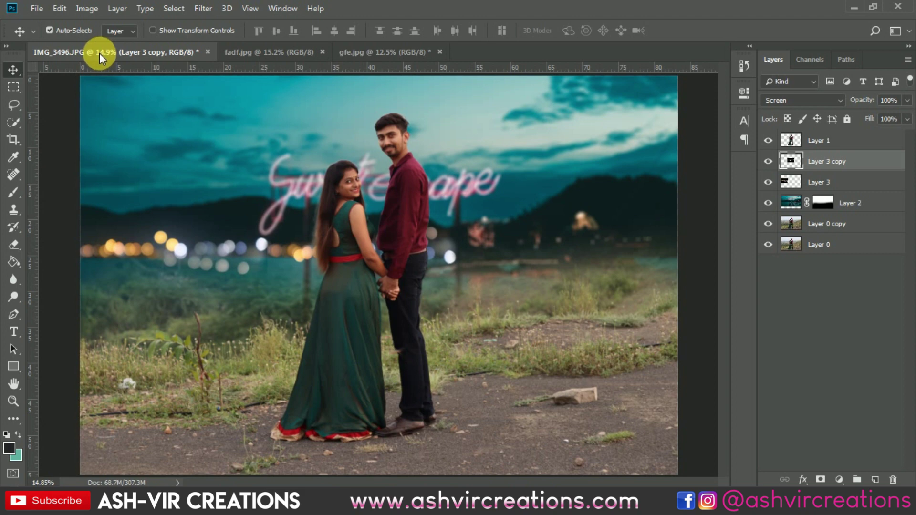
left_click(37, 8)
- Open frw.jpg, drag it into the composite, and set Layer 4 to Screen
left_click(46, 36)
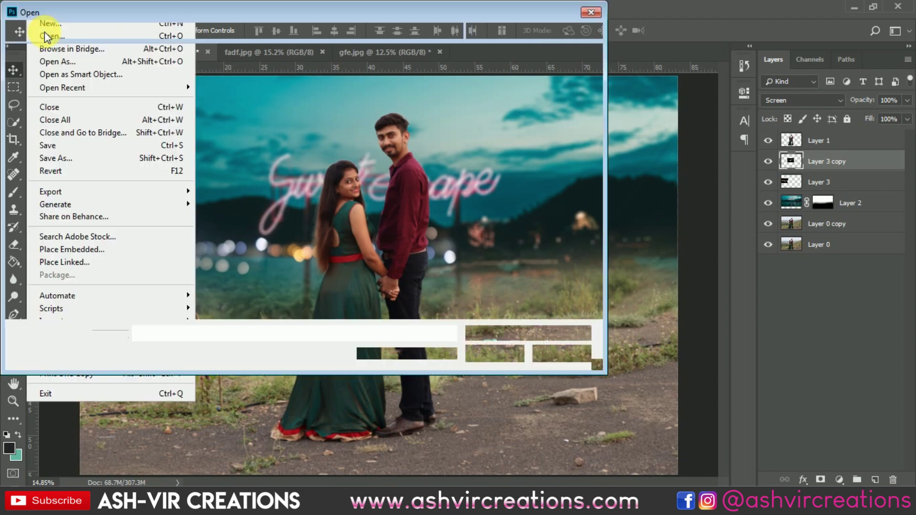
double_click(323, 101)
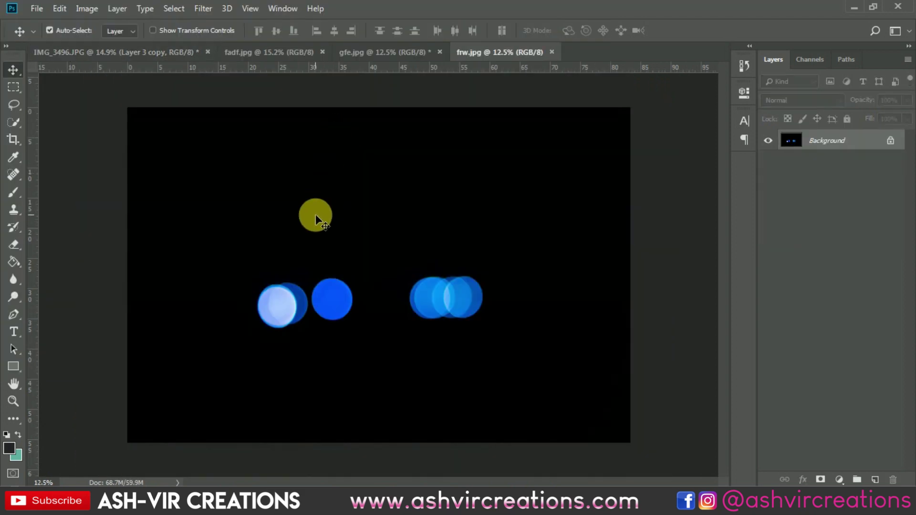
left_click_drag(316, 214, 471, 201)
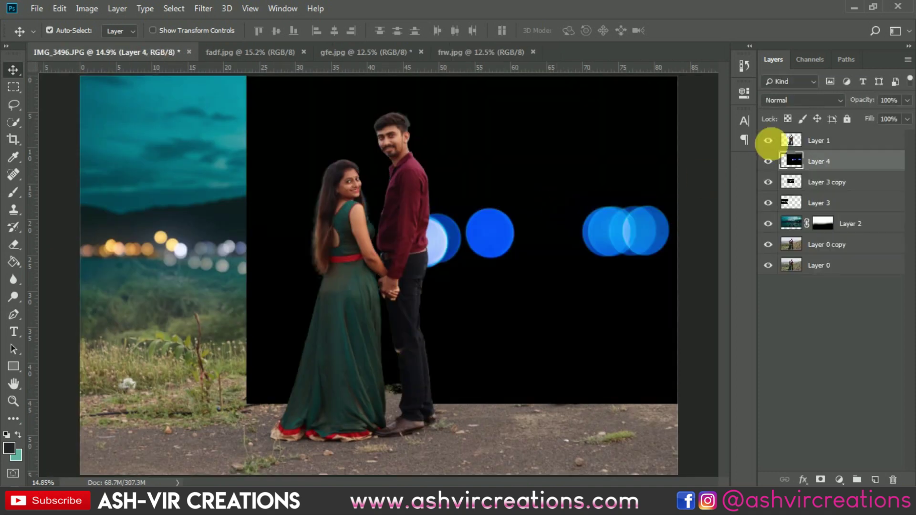
left_click(787, 100)
left_click(773, 203)
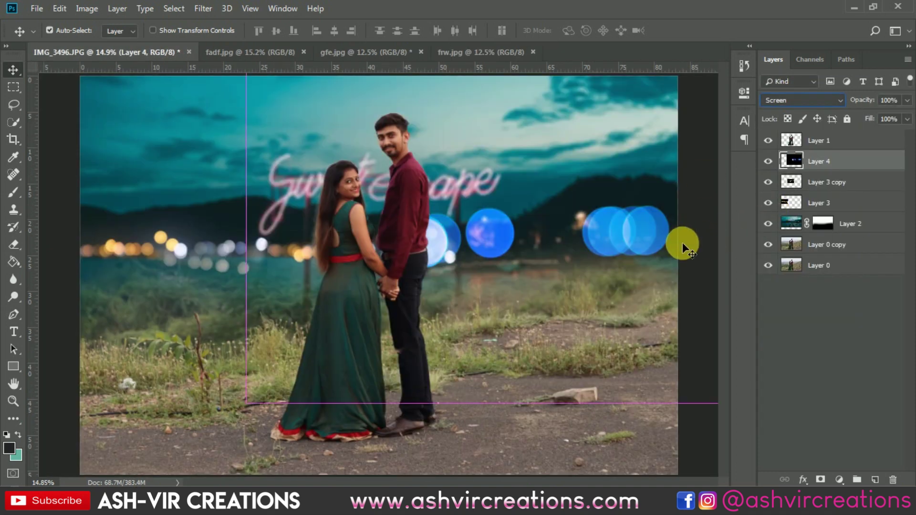
- Scale the blue bokeh Layer 4 to about 23% and place it along the horizon right of the couple
key("ctrl+t")
left_click_drag(247, 404, 414, 321)
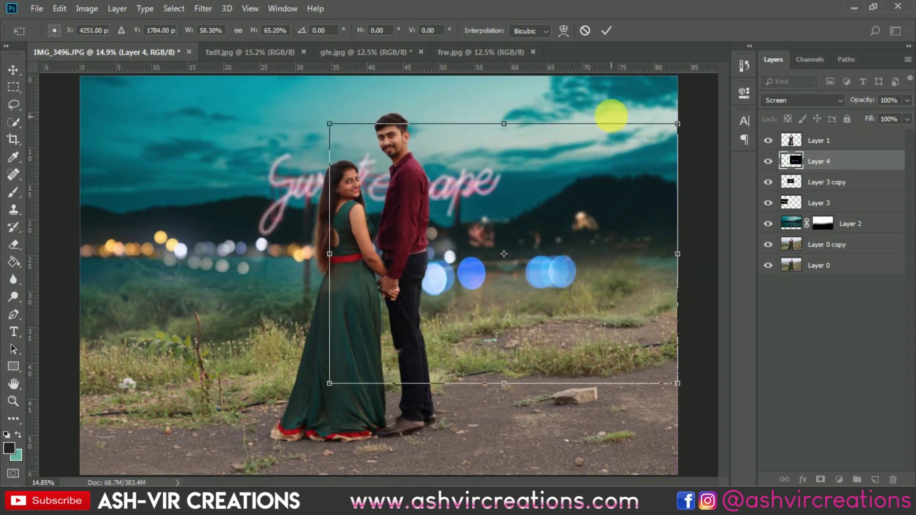
left_click(585, 37)
key("ctrl+t")
left_click_drag(247, 403, 454, 265)
left_click(579, 216)
left_click_drag(580, 216, 585, 235)
left_click_drag(618, 187, 597, 197)
double_click(571, 230)
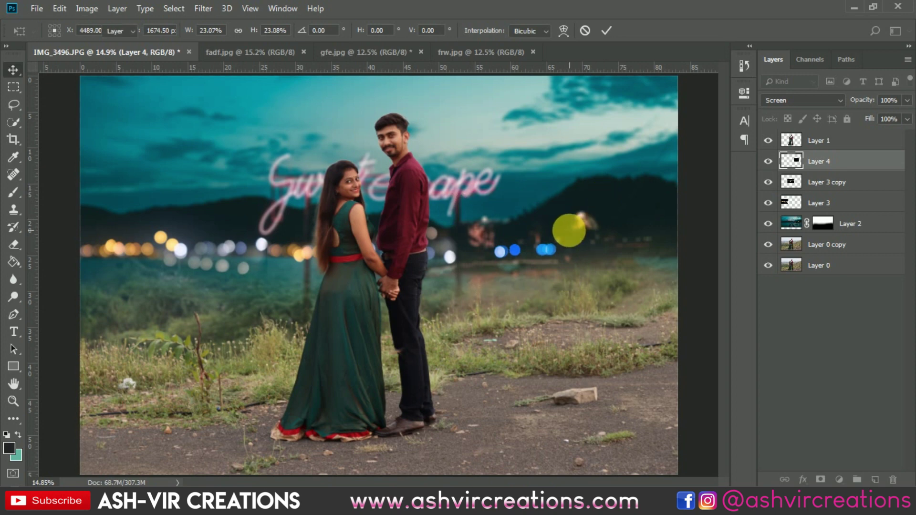
mouse_move(544, 257)
left_mouse_down()
mouse_move(528, 254)
mouse_move(563, 245)
mouse_move(560, 258)
mouse_move(552, 250)
mouse_move(656, 223)
mouse_move(695, 249)
mouse_move(703, 232)
mouse_move(660, 247)
left_mouse_up()
scroll(623, 245, "down", 1)
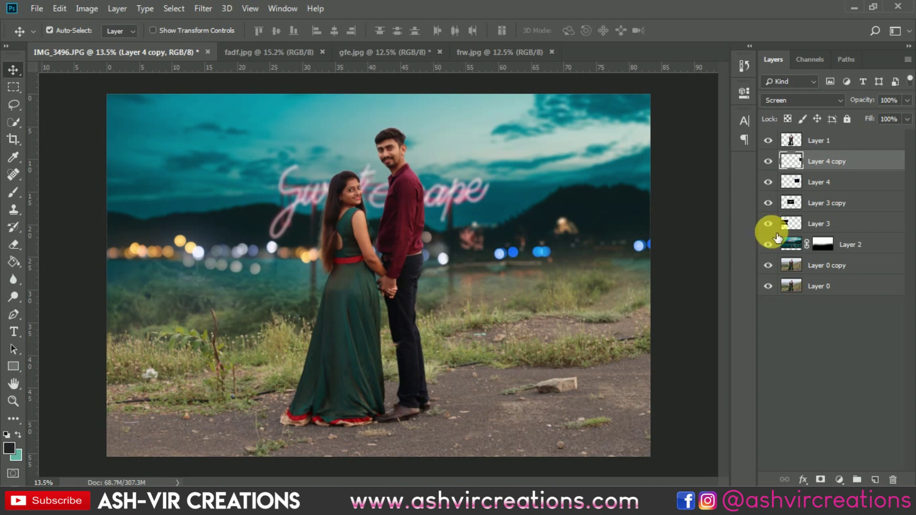
- Add a Hue/Saturation adjustment above Layer 2 targeting Cyans, with Saturation lowered to -76
left_click(794, 242)
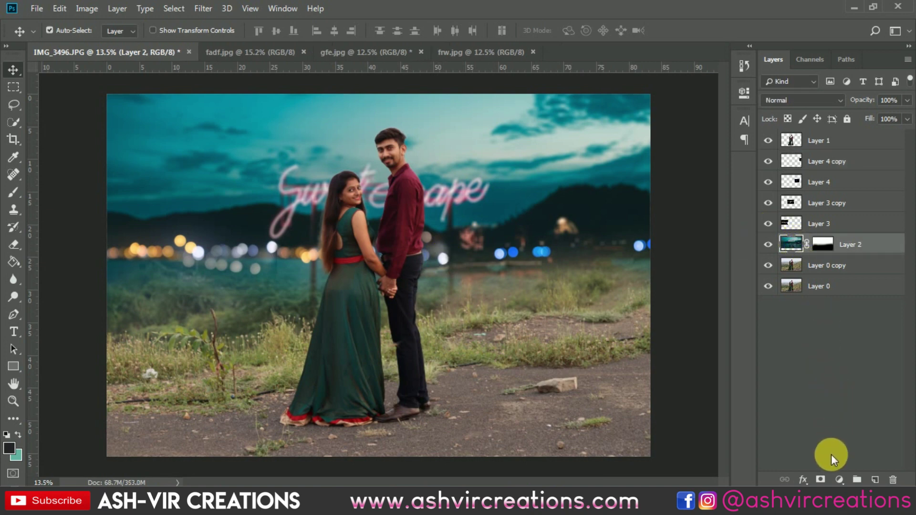
left_click(839, 478)
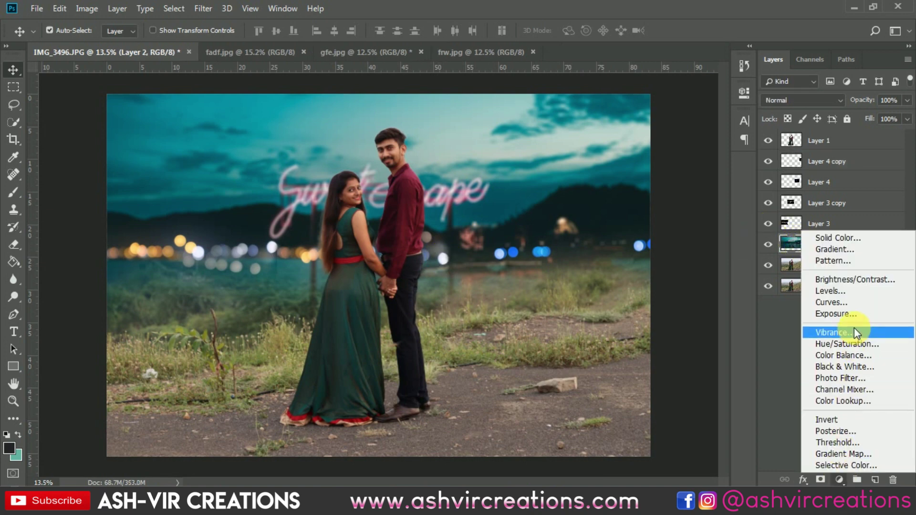
left_click(853, 343)
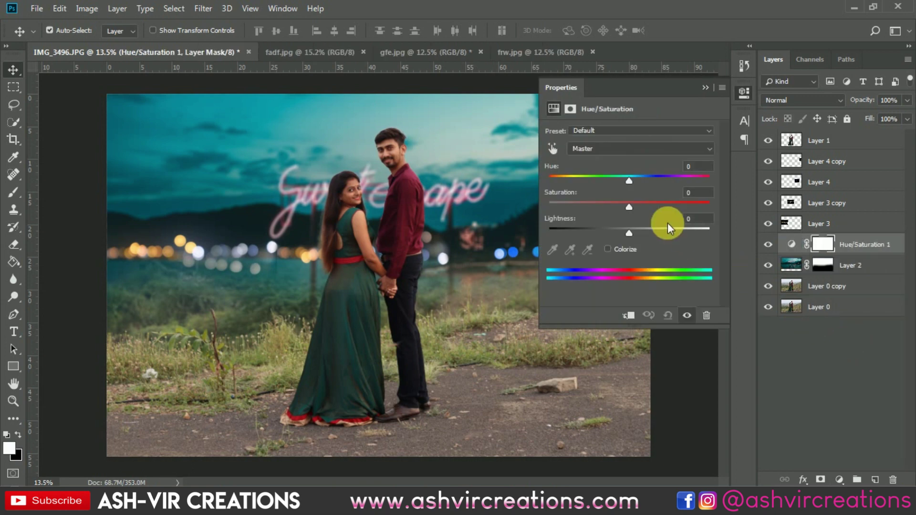
left_click(553, 151)
left_click(287, 268)
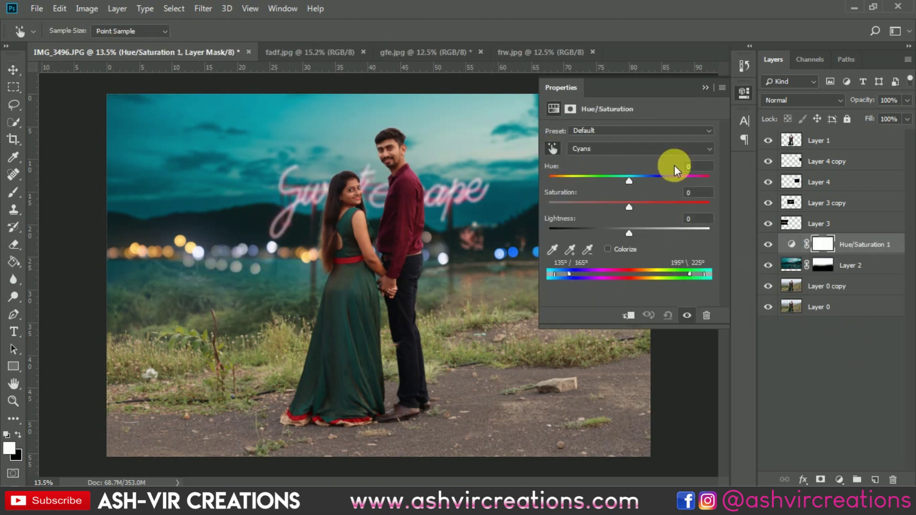
left_click(602, 203)
mouse_move(573, 203)
left_mouse_down()
mouse_move(557, 201)
mouse_move(582, 201)
left_mouse_up()
left_click(705, 87)
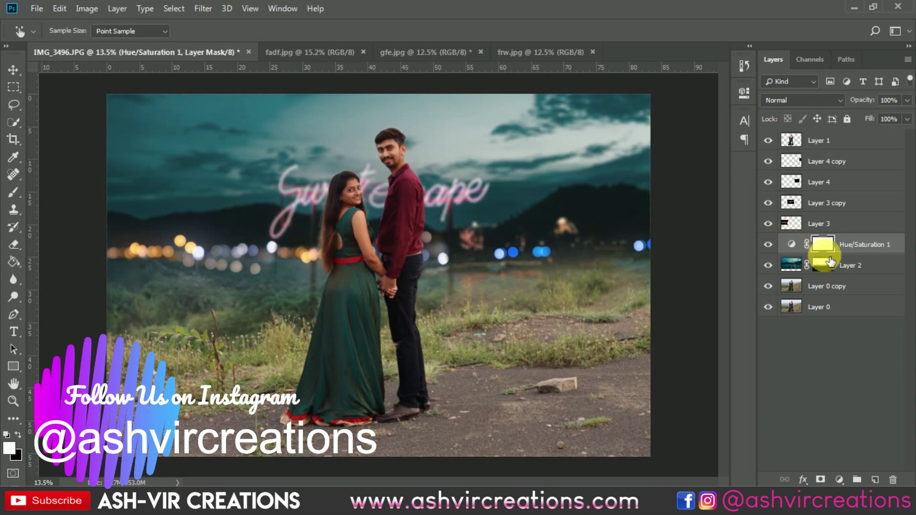
- Clip the Hue/Saturation adjustment to Layer 2, compare it on and off, and target its mask for painting
right_click(867, 244)
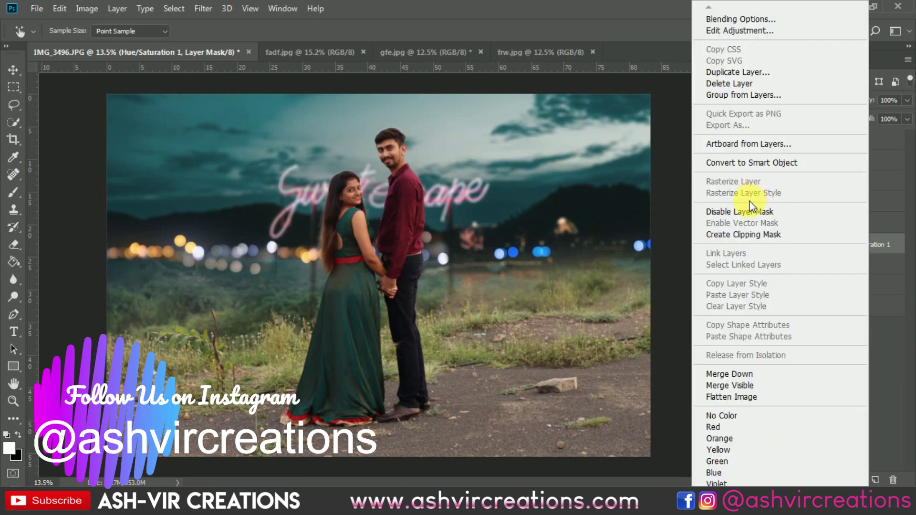
left_click(745, 233)
left_click(767, 244)
left_click(768, 244)
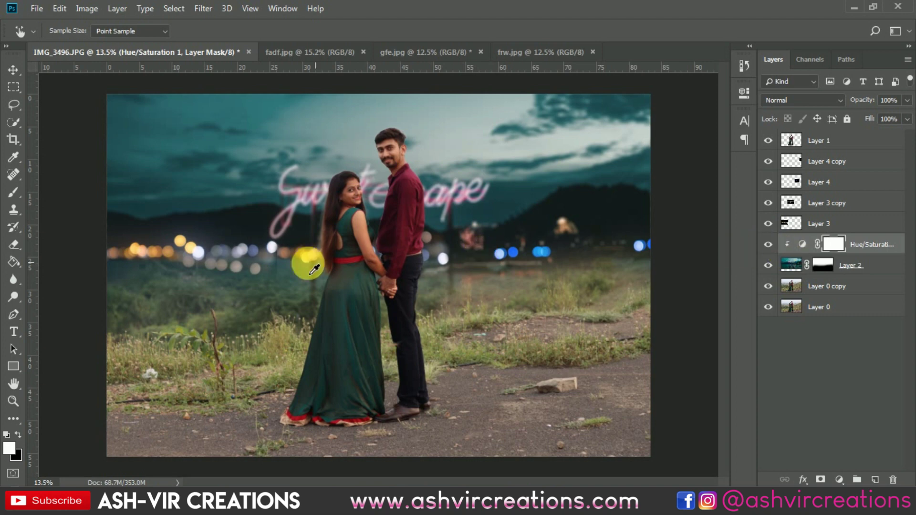
key("v")
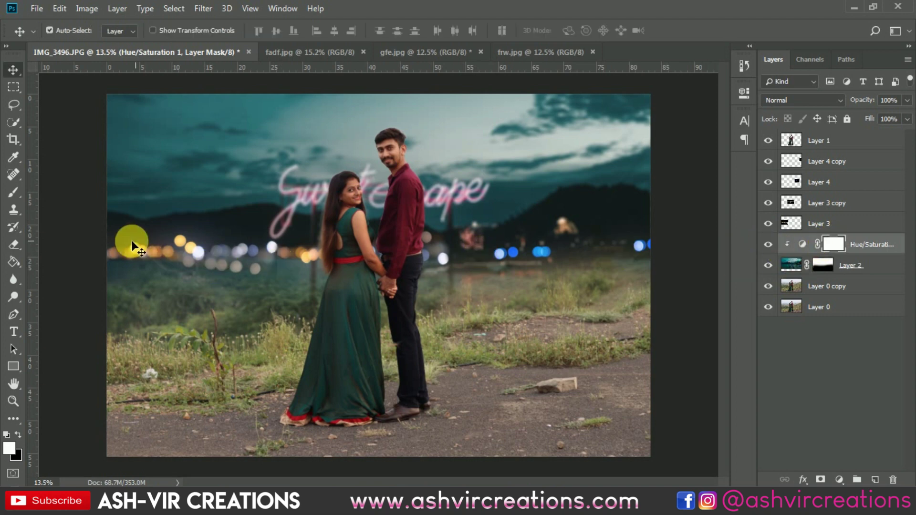
left_click(13, 192)
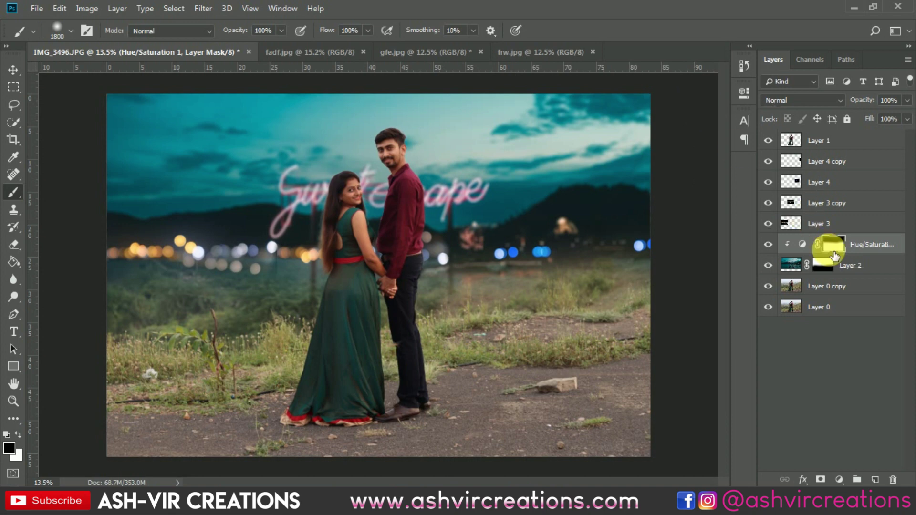
left_click(779, 246)
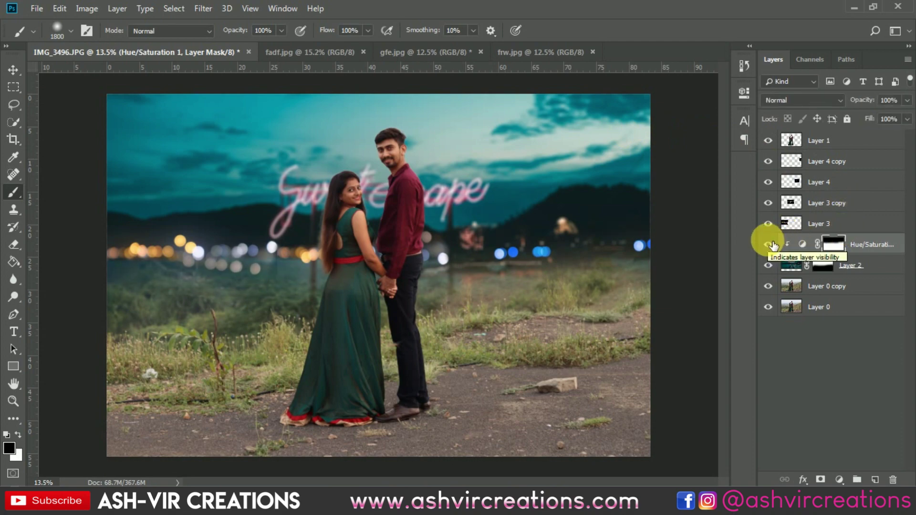
- Flip Layer 3 copy's bokeh lights horizontally and reposition them slightly left
scroll(258, 250, "up", 5)
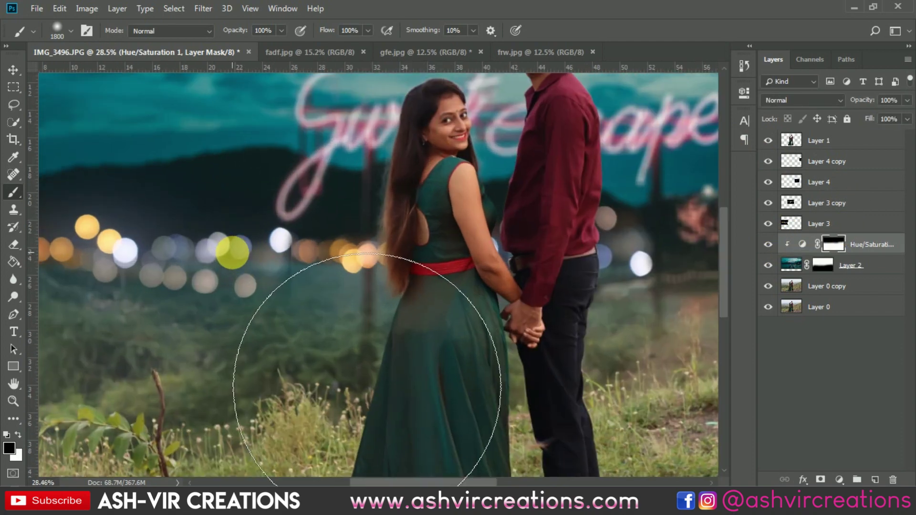
key("v")
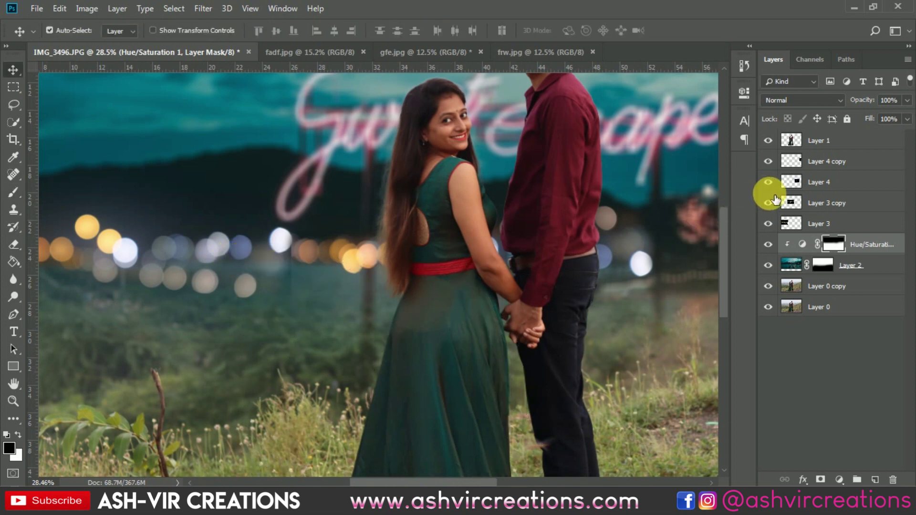
left_click(769, 223)
left_click(768, 224)
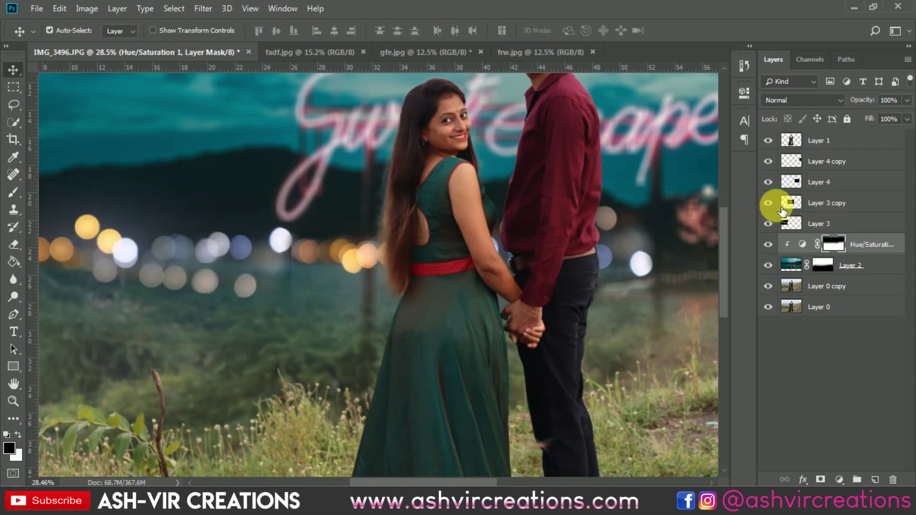
left_click(768, 203)
left_click(768, 203)
left_click(824, 203)
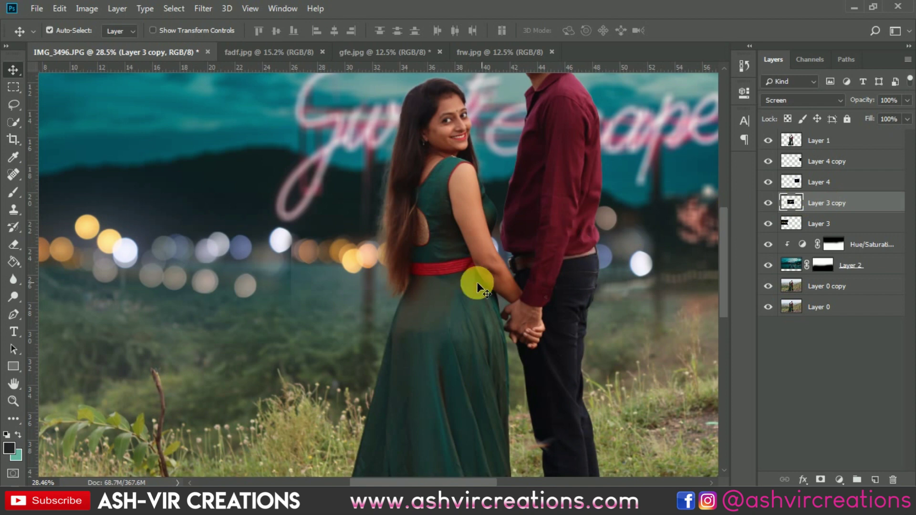
left_click_drag(357, 256, 354, 258)
key("ctrl+t")
right_click(374, 261)
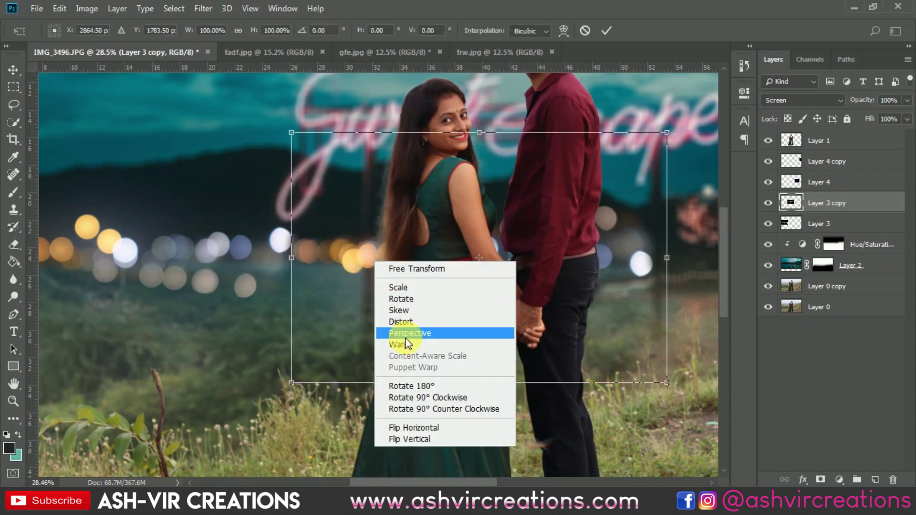
left_click(419, 424)
left_click_drag(382, 308, 412, 301)
left_click_drag(348, 256, 315, 256)
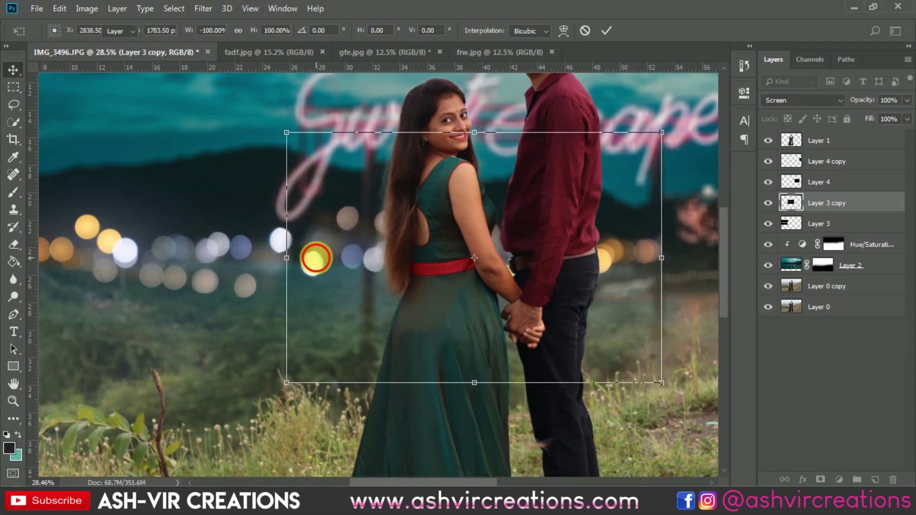
key("Return")
scroll(332, 252, "down", 2)
scroll(335, 253, "up", 2)
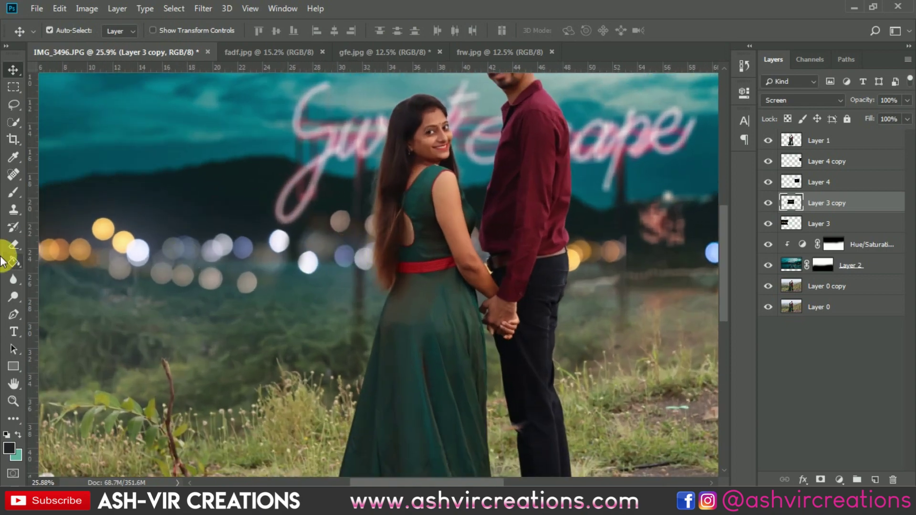
- Switch to the Eraser and enlarge the soft eraser brush
left_click(18, 247)
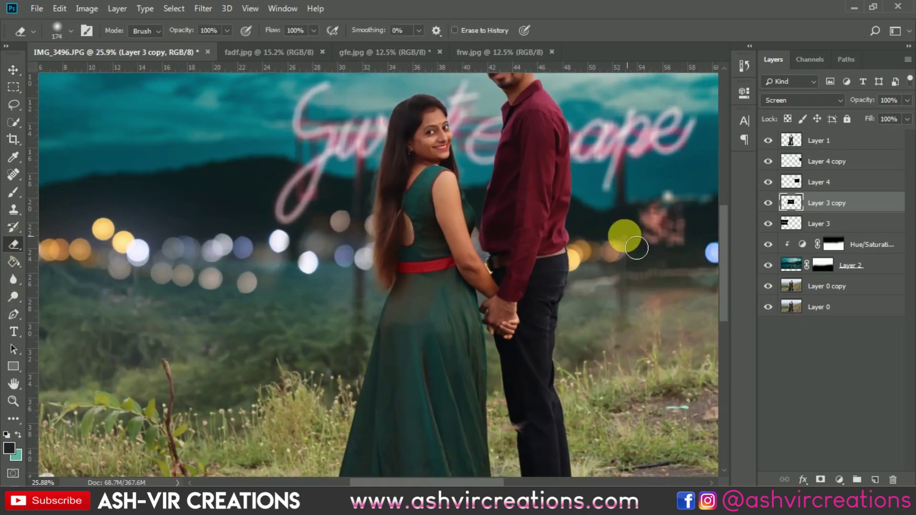
right_click(624, 235)
left_click_drag(758, 268, 769, 269)
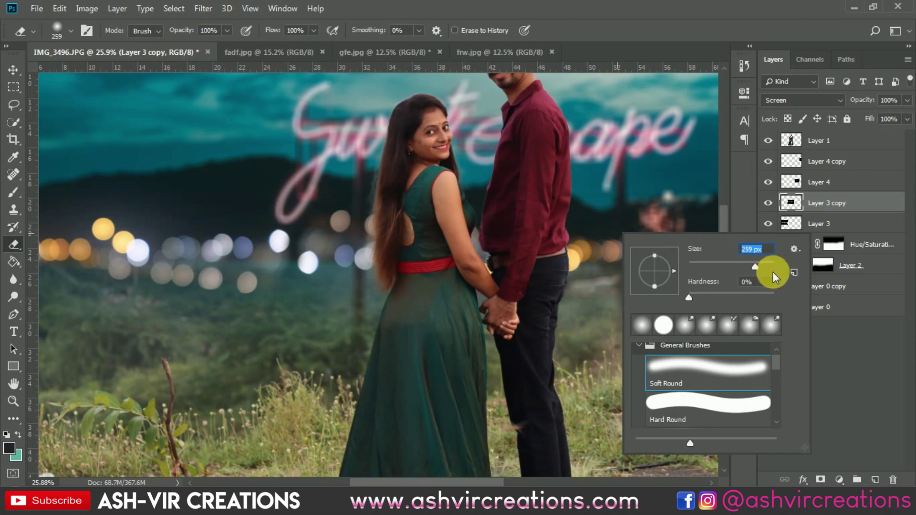
left_click(660, 231)
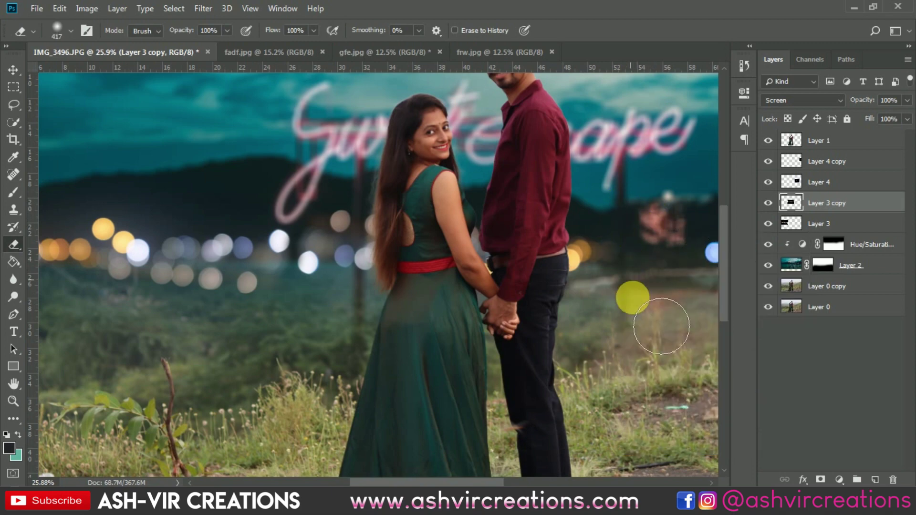
scroll(651, 335, "down", 2)
scroll(653, 336, "down", 1)
scroll(468, 282, "down", 1)
scroll(468, 282, "up", 1)
- Open ashvirphoto.jpg and drag the light-trail image into the IMG_3496 composite as a new layer
key("v")
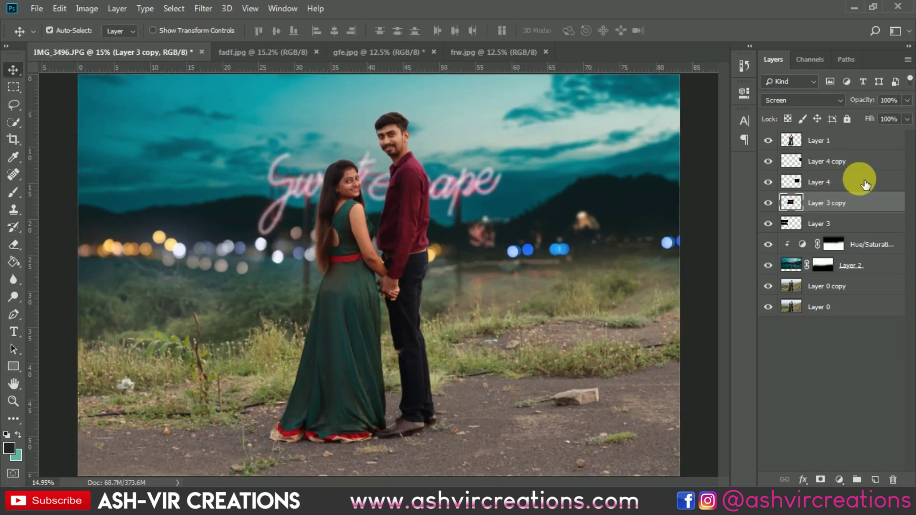
key("ctrl+minus")
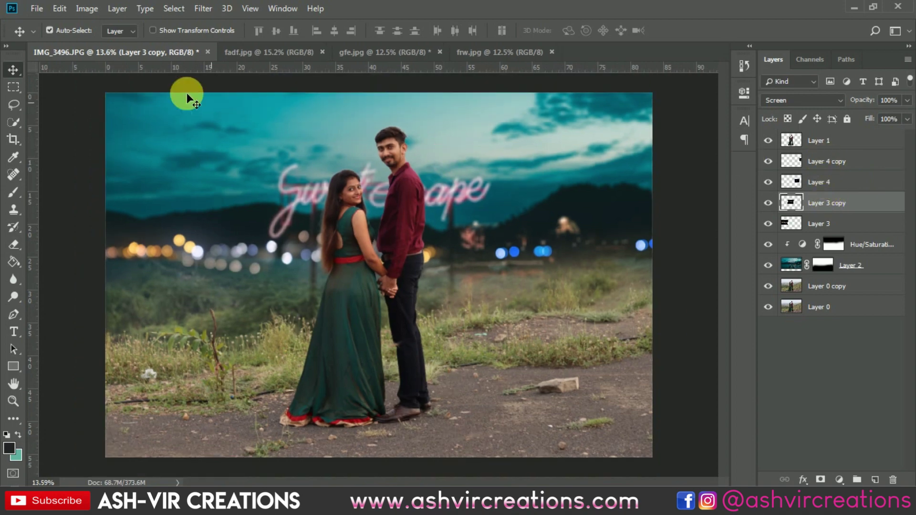
left_click(33, 13)
left_click(48, 33)
left_click(151, 93)
double_click(151, 93)
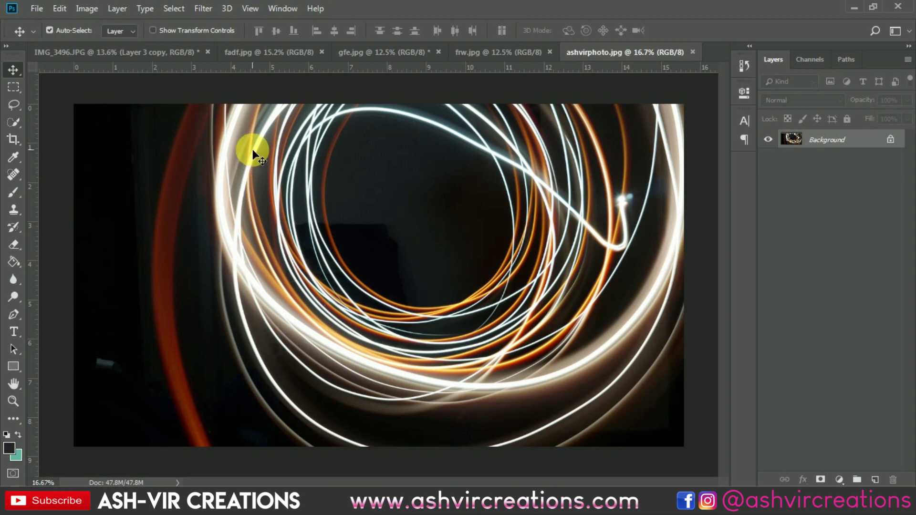
left_click_drag(147, 57, 542, 238)
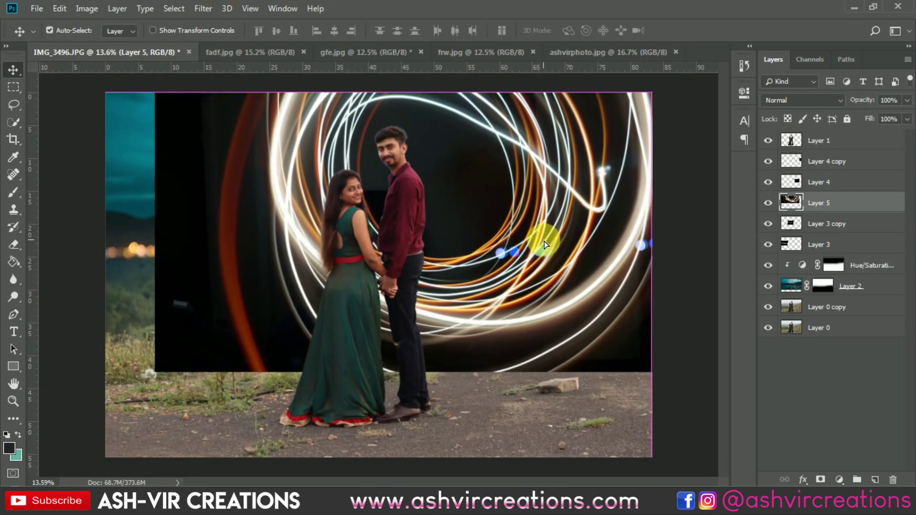
- Set the light-trail Layer 5 to the Screen blend mode
left_click(783, 101)
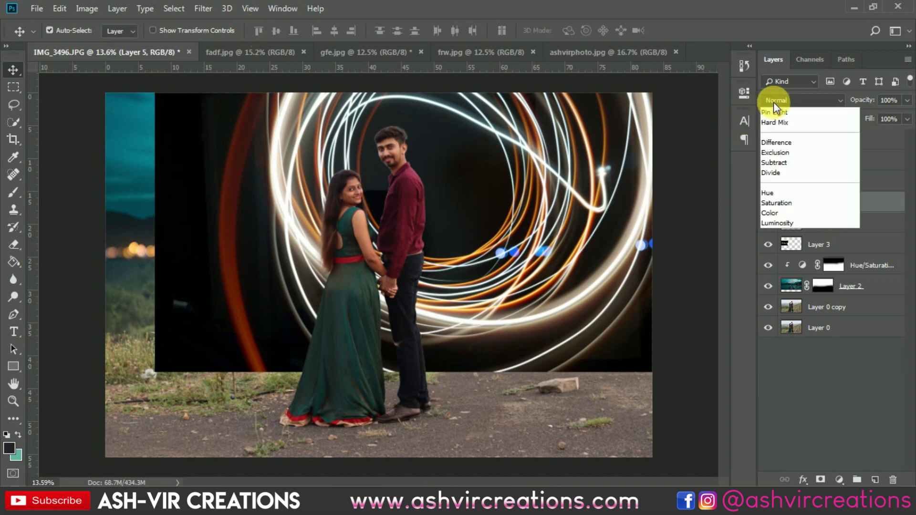
left_click(787, 214)
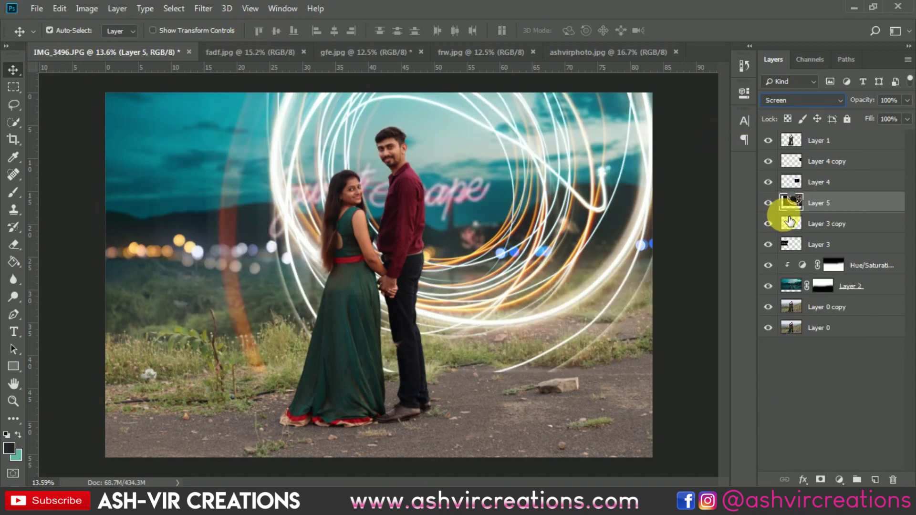
key("ctrl")
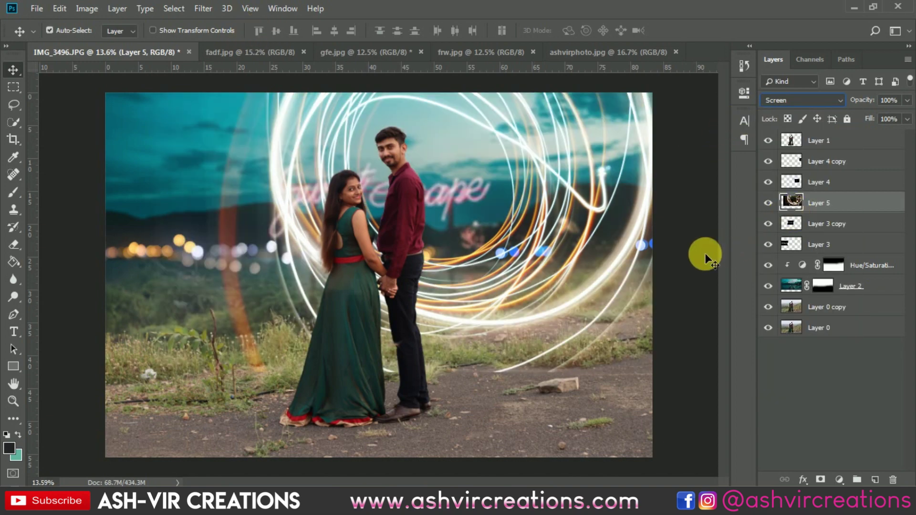
left_click(832, 221)
left_click(834, 212)
- Raise Layer 5's Levels black input to deepen the trails' shadows, then toggle it to compare
key("ctrl+l")
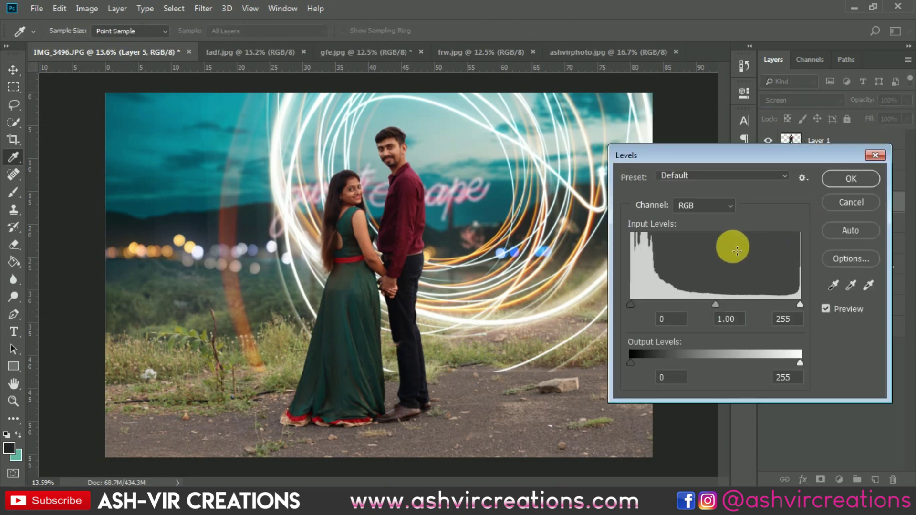
left_click_drag(629, 301, 651, 302)
left_click(836, 178)
key("v")
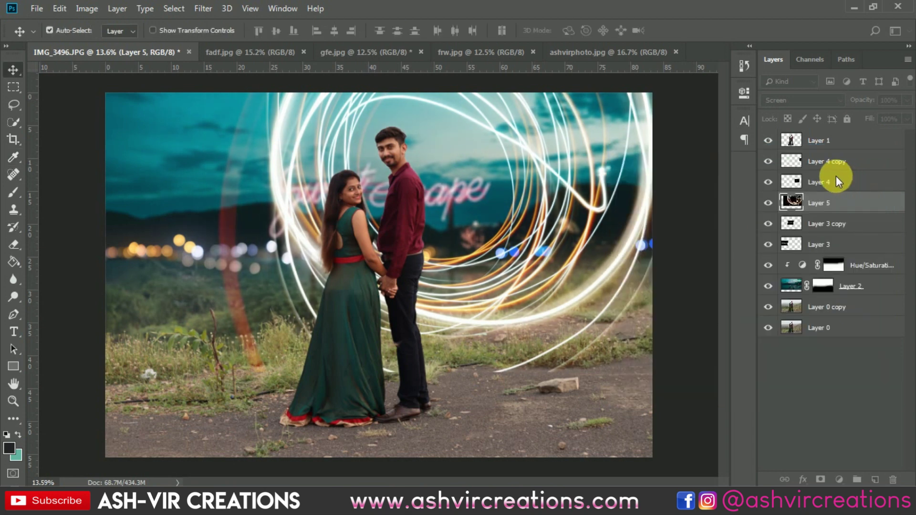
left_click(768, 203)
left_click(768, 203)
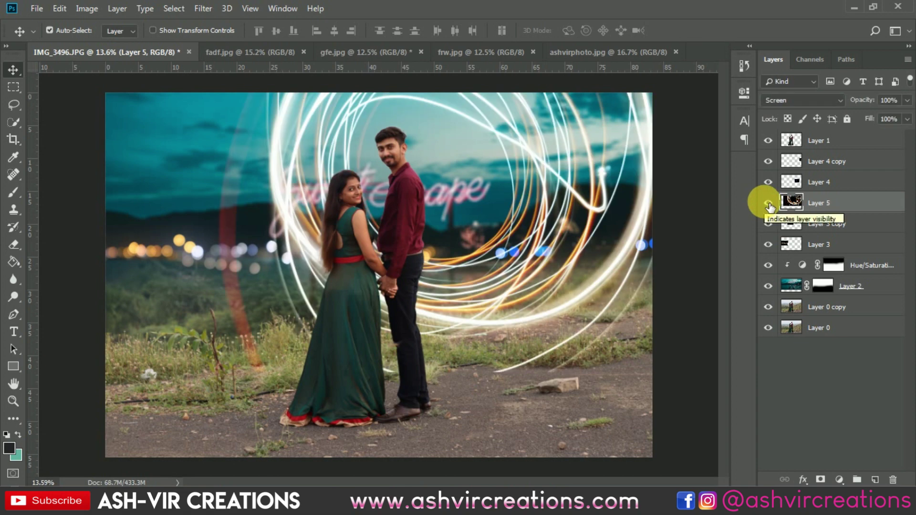
scroll(509, 199, "up", 2)
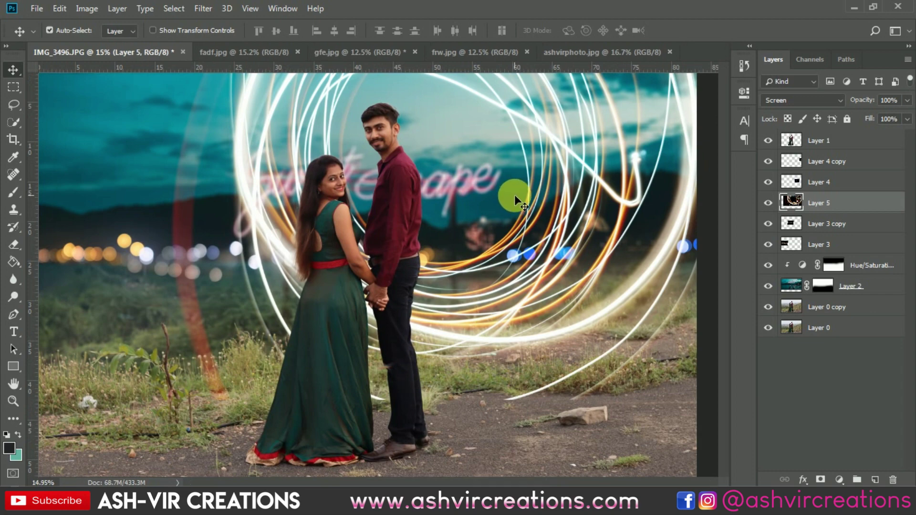
scroll(515, 195, "down", 1)
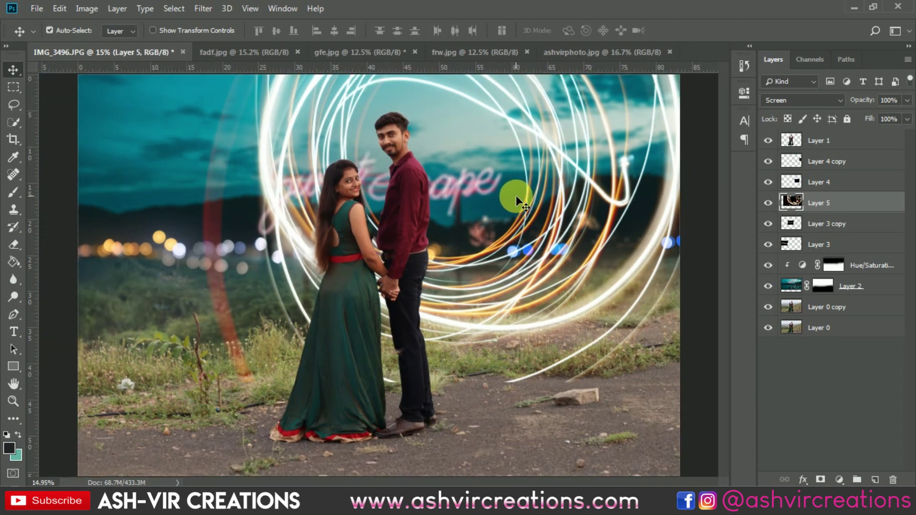
- Add a layer mask to Layer 5 and paint out the light trails near the bottom
left_click(821, 479)
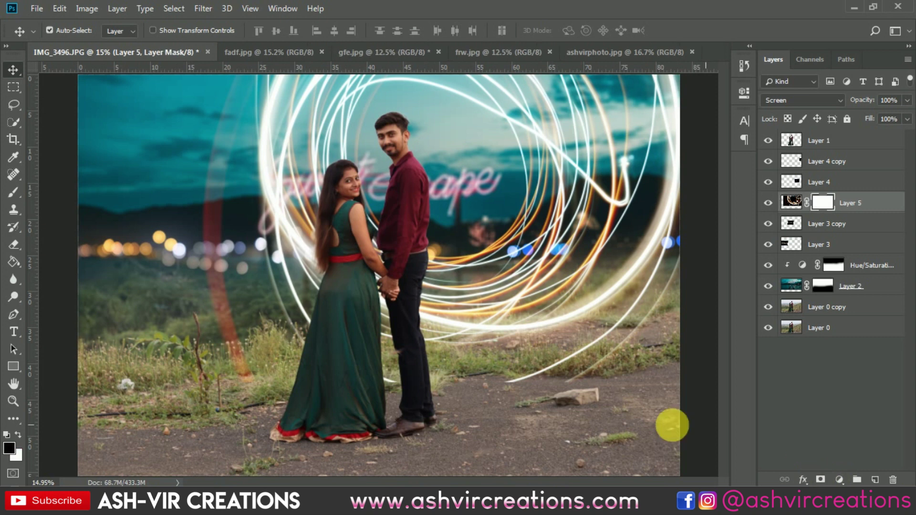
left_click(13, 192)
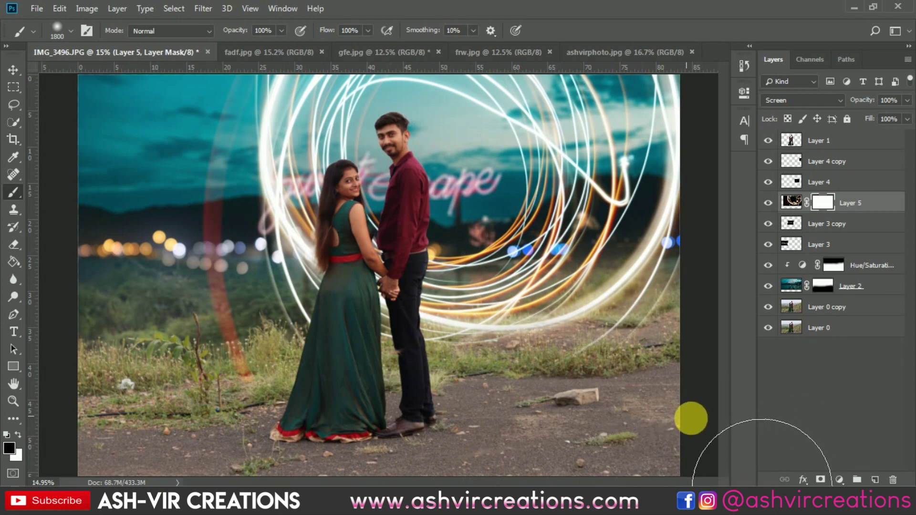
left_click_drag(759, 491, 699, 481)
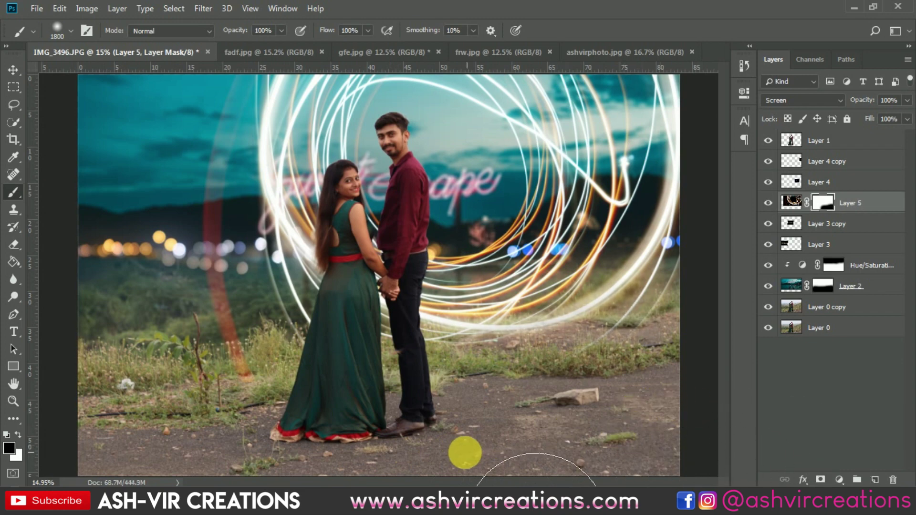
key("v")
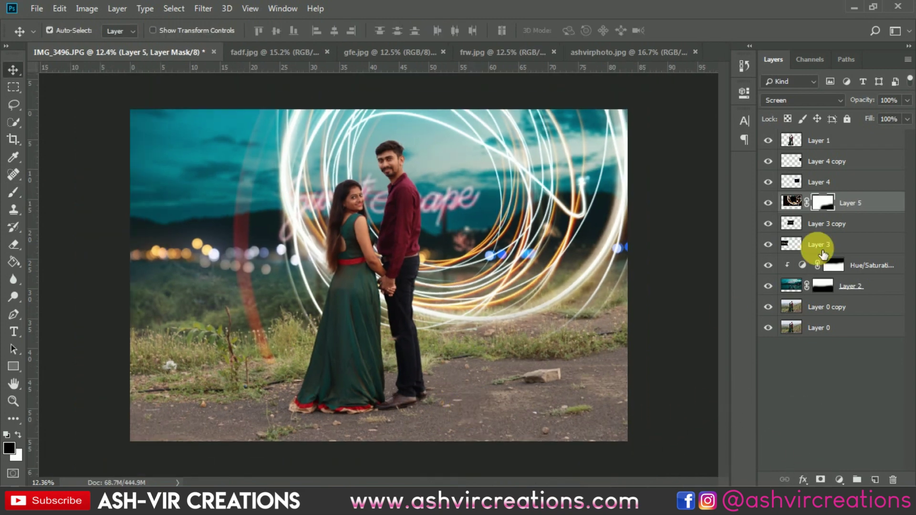
- Move Layer 4 copy and Layer 4 below the light-trail Layer 5, then reselect Layer 5
left_click(857, 225)
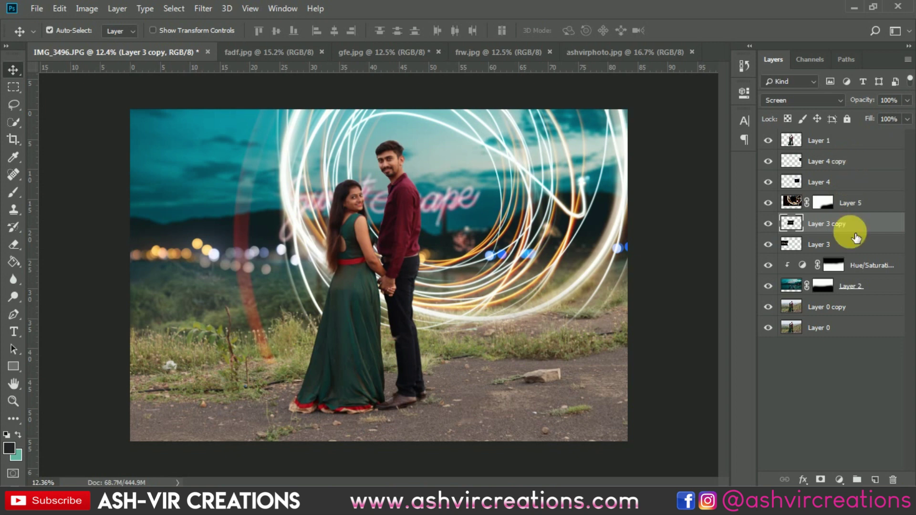
left_click(858, 178)
left_click(849, 163, "shift")
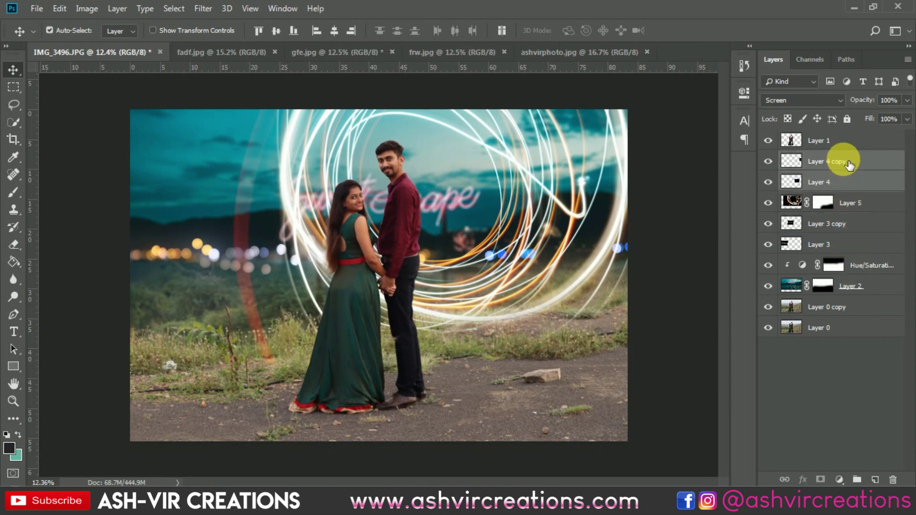
left_click_drag(848, 182, 840, 215)
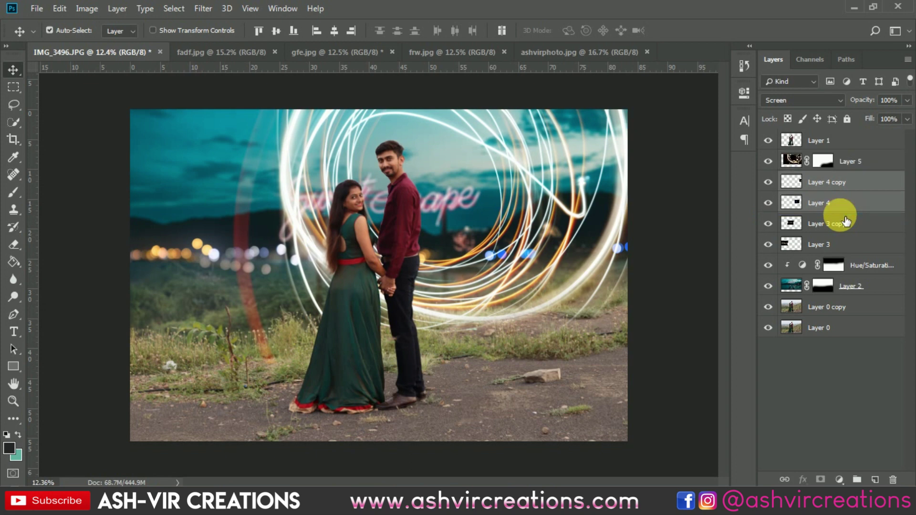
left_click(856, 160)
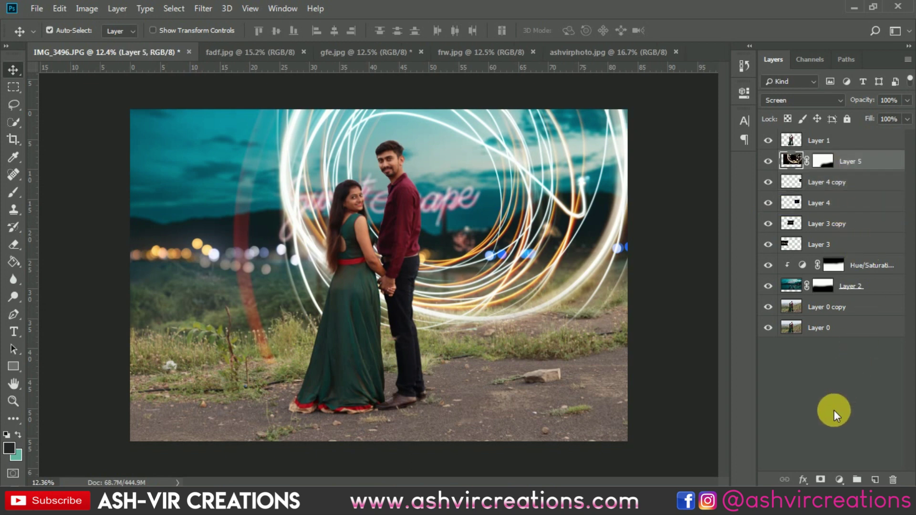
- Add a pure black Color Fill layer set to Multiply blend mode
left_click(838, 479)
left_click(838, 241)
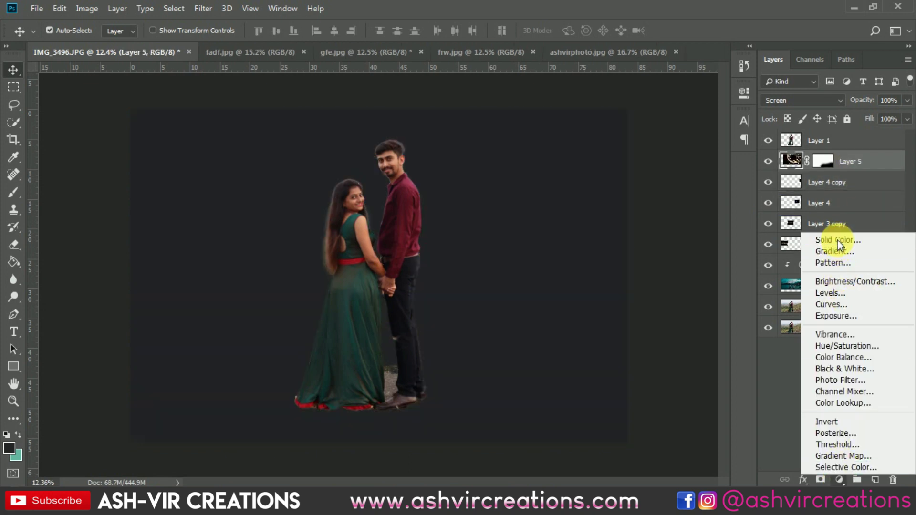
left_click_drag(594, 255, 543, 286)
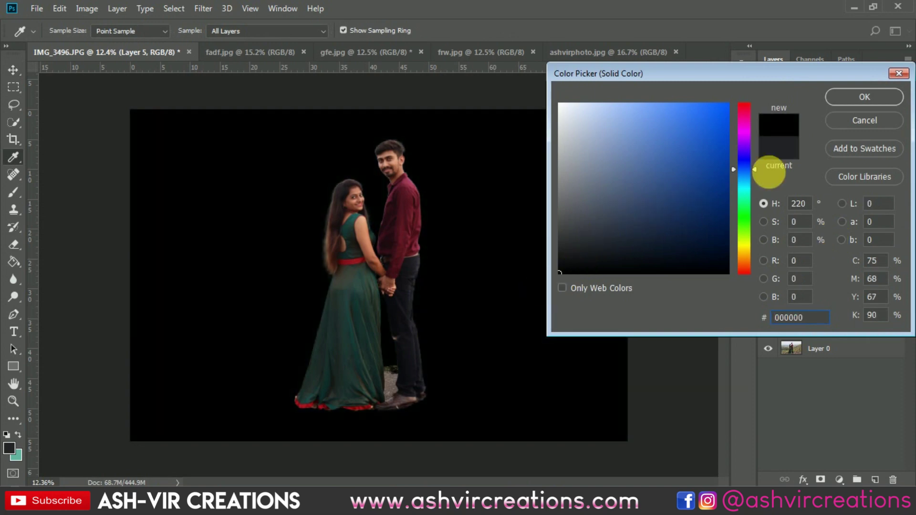
left_click(841, 103)
left_click(796, 101)
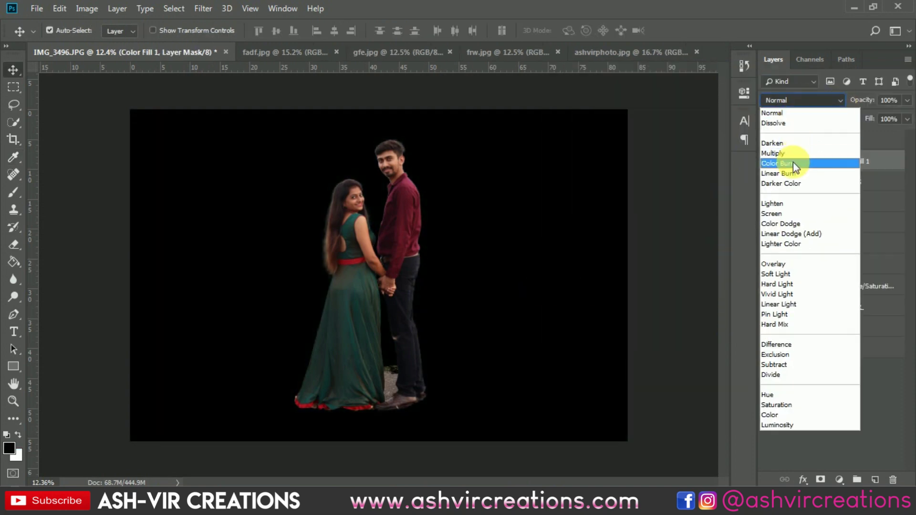
left_click(793, 162)
- Paint Color Fill 1's mask to reveal the scene and the couple area
left_click(14, 192)
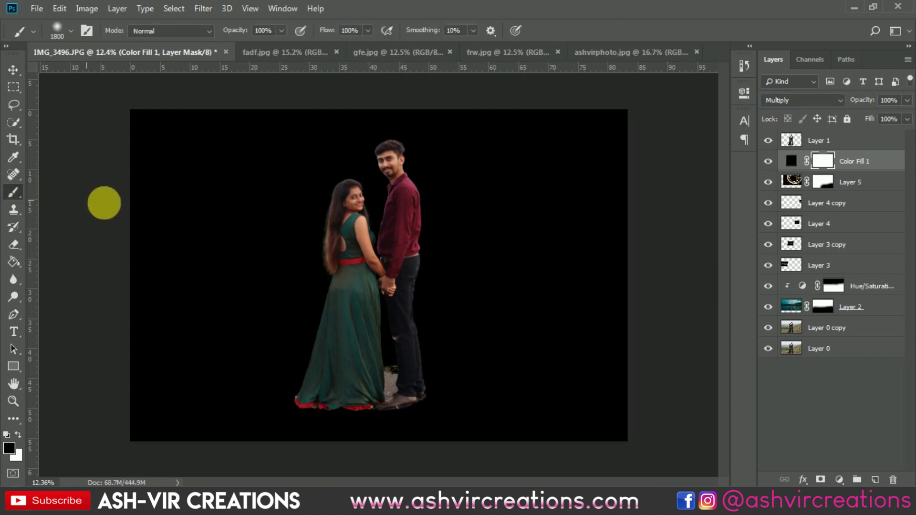
mouse_move(327, 282)
left_mouse_down()
mouse_move(588, 279)
mouse_move(594, 245)
mouse_move(622, 280)
mouse_move(662, 270)
mouse_move(658, 191)
mouse_move(574, 206)
mouse_move(171, 209)
mouse_move(431, 194)
mouse_move(217, 208)
mouse_move(195, 222)
mouse_move(213, 287)
mouse_move(267, 306)
mouse_move(863, 104)
mouse_move(684, 108)
mouse_move(720, 110)
left_mouse_up()
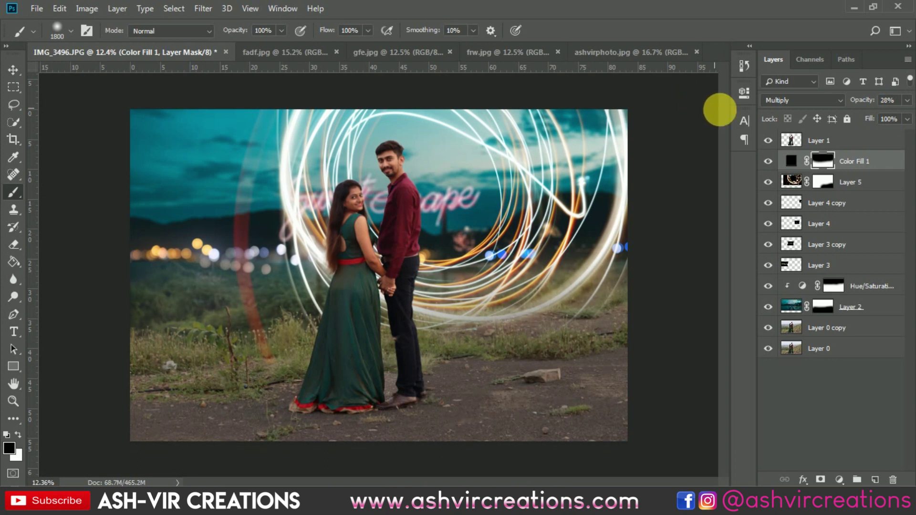
left_click(792, 141, "ctrl")
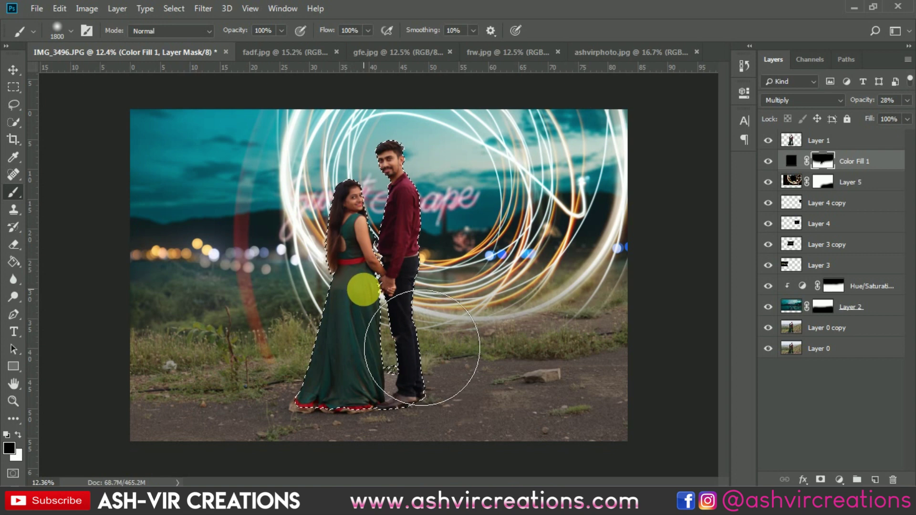
mouse_move(423, 346)
left_mouse_down()
mouse_move(433, 342)
mouse_move(407, 356)
mouse_move(448, 378)
mouse_move(396, 282)
left_mouse_up()
key("ctrl+d")
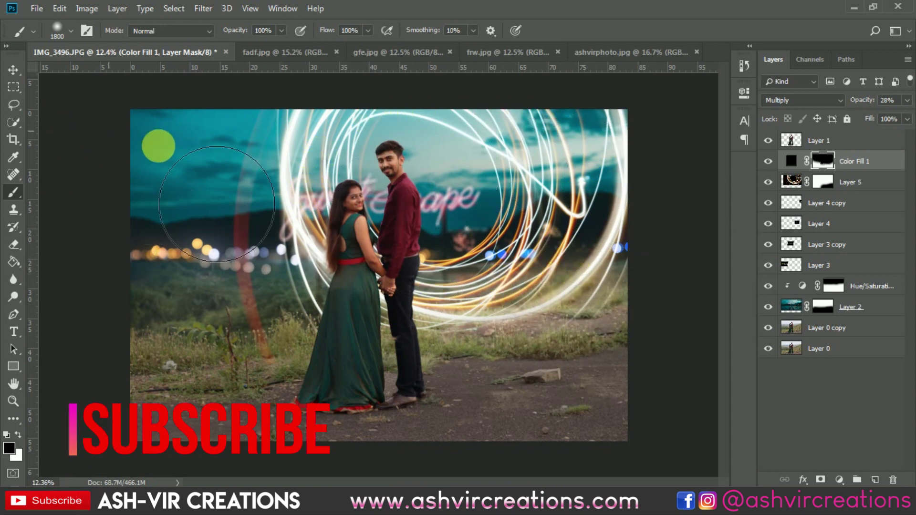
- Toggle Color Fill 1 on and off repeatedly to compare, leaving it visible
left_click(768, 161)
left_click(769, 162)
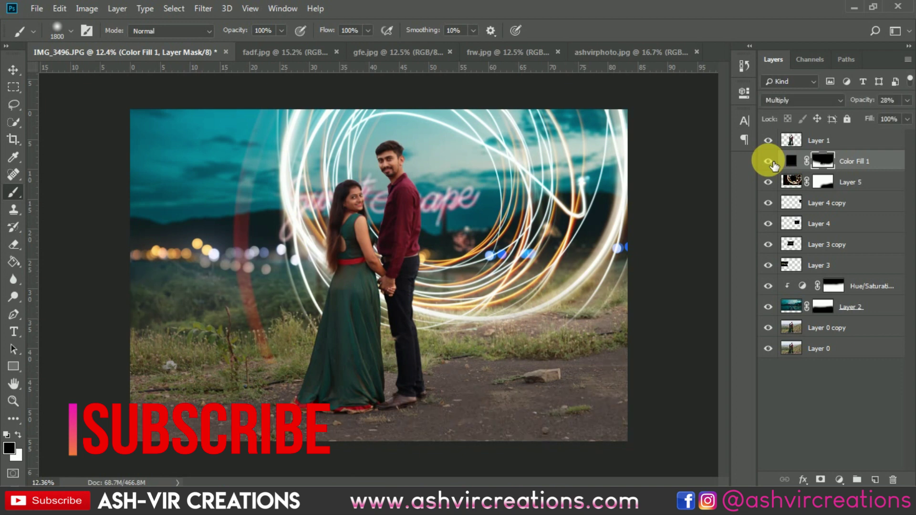
left_click(773, 164)
left_click(774, 165)
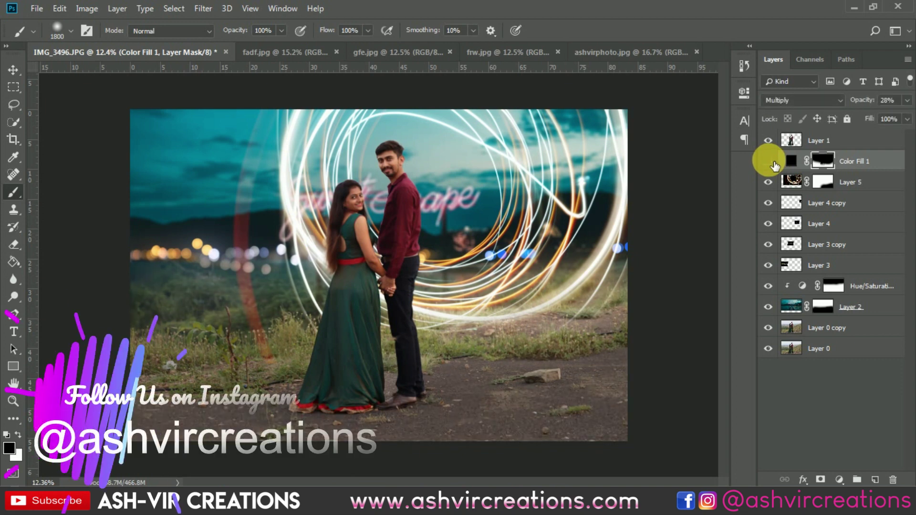
left_click(775, 165)
left_click(776, 166)
left_click(776, 165)
left_click(775, 165)
left_click(775, 165)
left_click(774, 165)
left_click(774, 164)
left_click(775, 164)
left_click(775, 165)
left_click(775, 165)
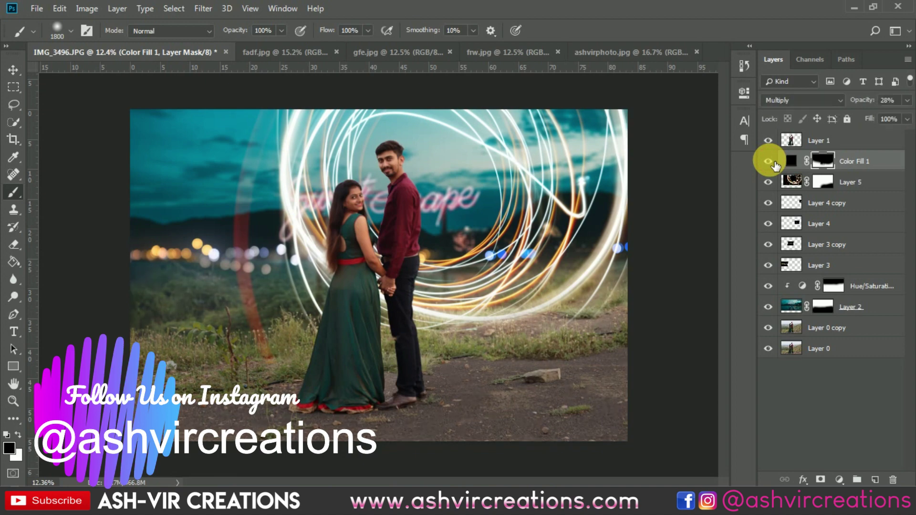
scroll(380, 218, "up", 1)
scroll(380, 215, "up", 1)
key("v")
scroll(379, 211, "down", 1)
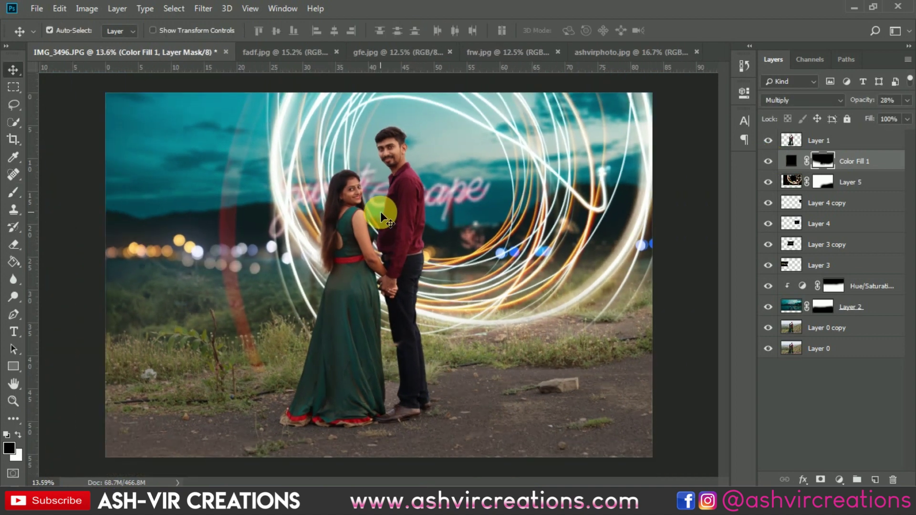
left_click(768, 165)
left_click(768, 165)
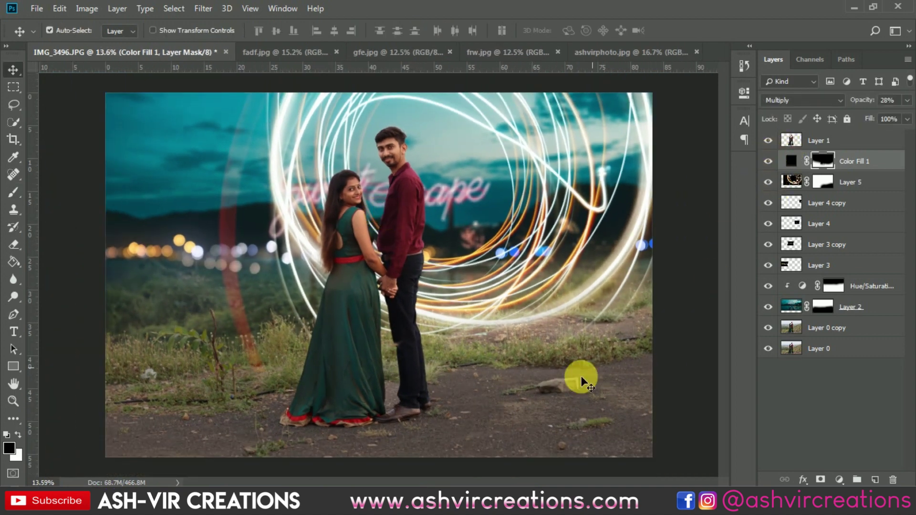
scroll(583, 374, "up", 5)
scroll(549, 368, "up", 4)
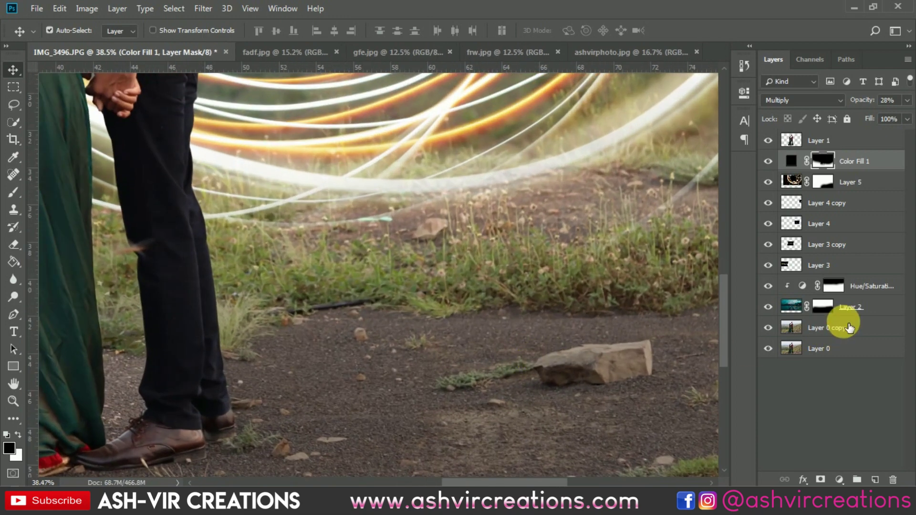
- On Layer 0 copy, patch the rock out of the path with the Patch Tool
left_click(821, 337)
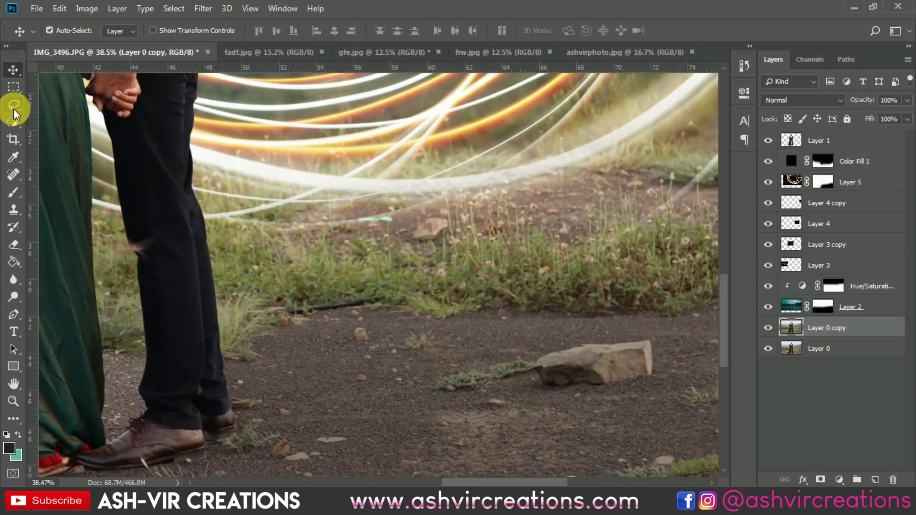
right_click(14, 174)
left_click(58, 198)
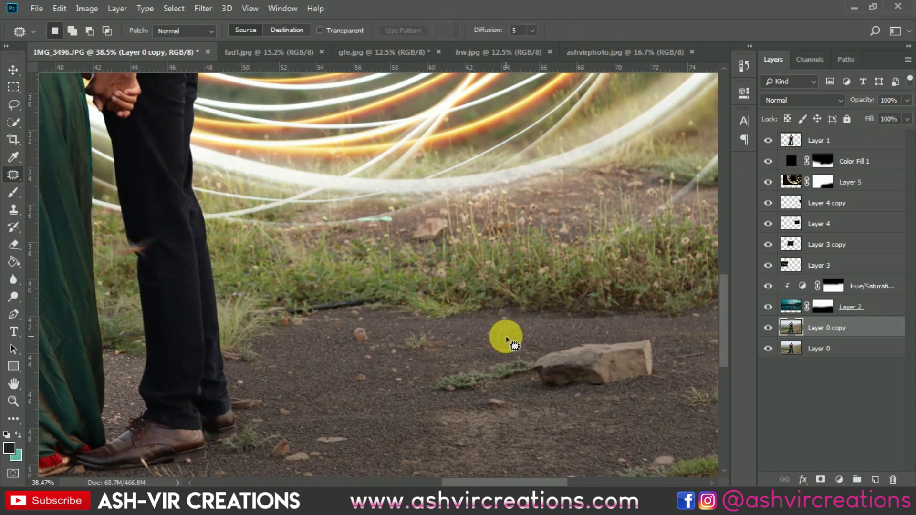
mouse_move(520, 350)
left_mouse_down()
mouse_move(652, 331)
mouse_move(673, 365)
mouse_move(660, 393)
mouse_move(468, 417)
mouse_move(413, 411)
mouse_move(420, 383)
mouse_move(466, 359)
mouse_move(529, 349)
left_mouse_up()
left_click_drag(589, 347, 334, 352)
- Patch out another rough ground spot on the dirt path
scroll(387, 264, "down", 3)
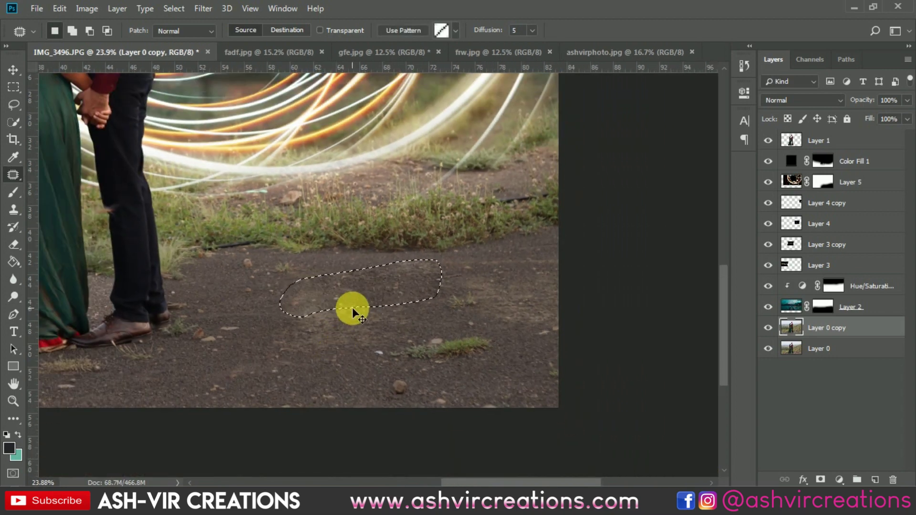
scroll(324, 298, "up", 2)
scroll(317, 305, "down", 5)
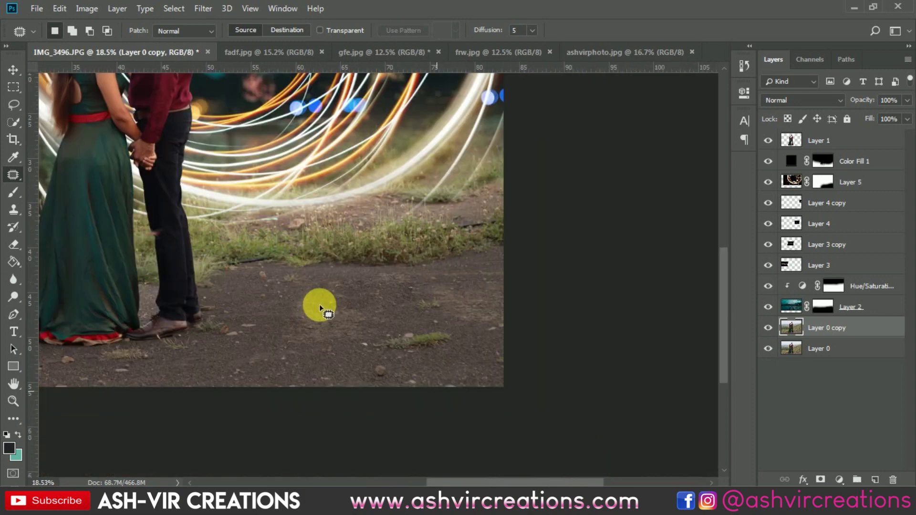
scroll(435, 320, "up", 1)
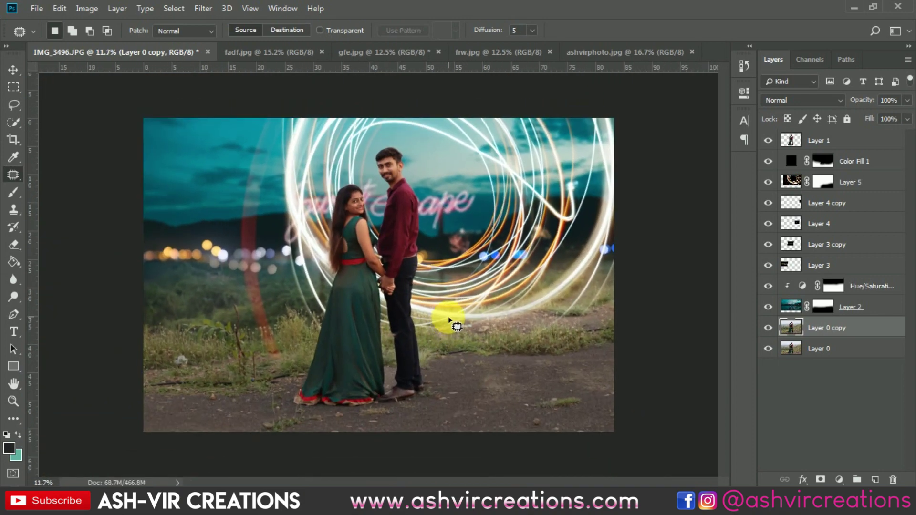
scroll(508, 406, "up", 2)
mouse_move(504, 390)
left_mouse_down()
mouse_move(558, 382)
mouse_move(521, 444)
mouse_move(494, 385)
mouse_move(453, 430)
mouse_move(448, 463)
left_mouse_up()
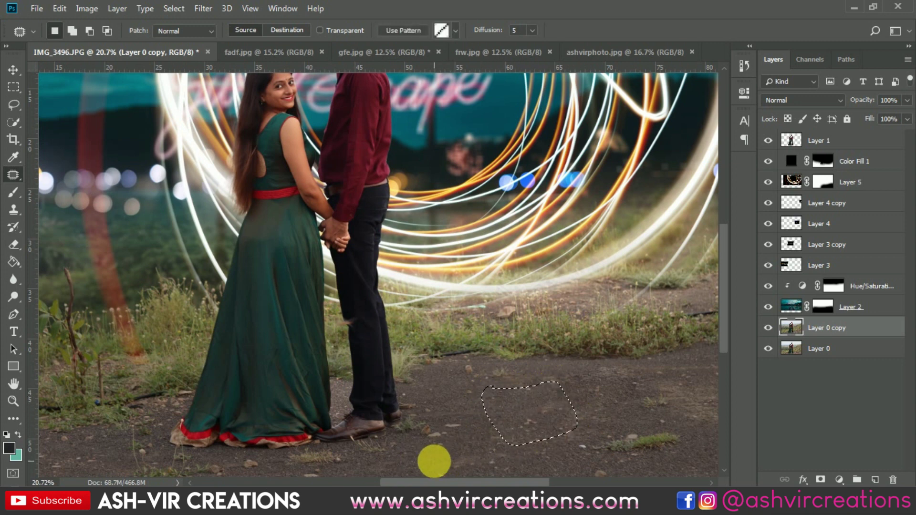
scroll(446, 430, "down", 2)
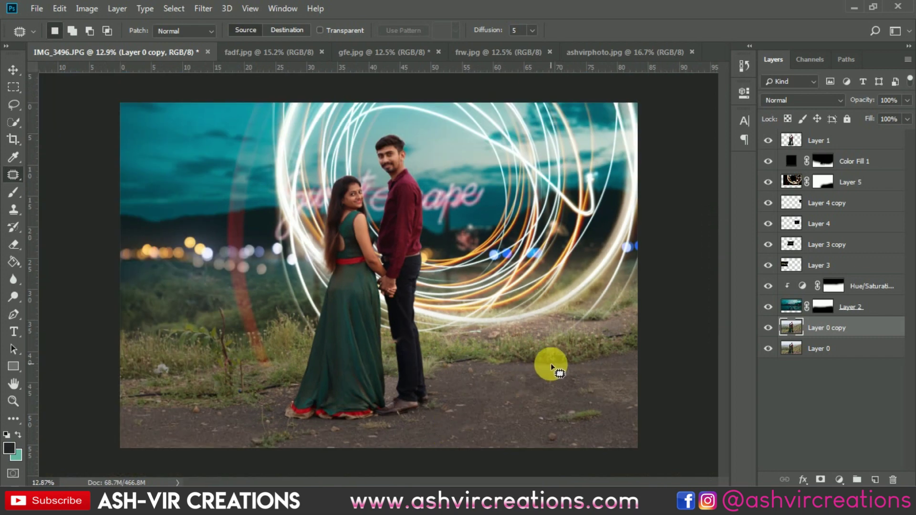
key("v")
scroll(547, 362, "up", 1)
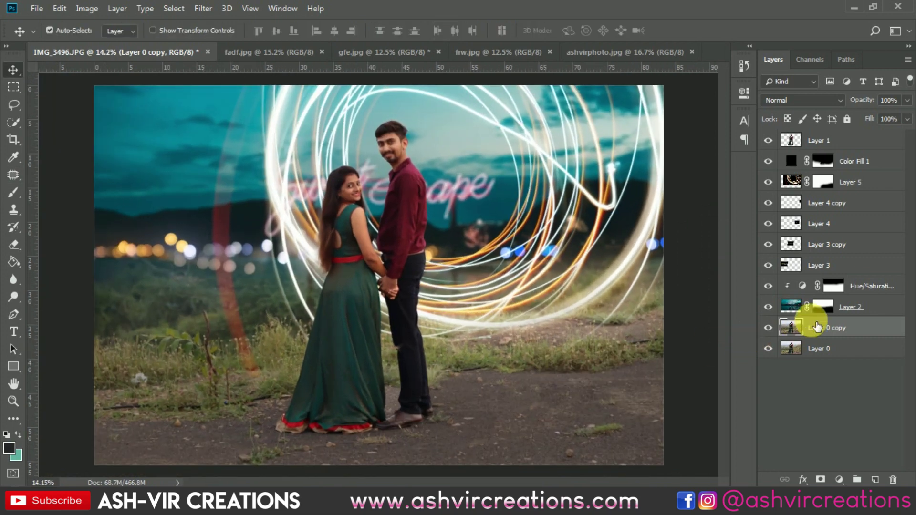
- Choose Layer 1 from the layer list under the woman's shoulder to make the couple cutout active
left_click(853, 143, "shift")
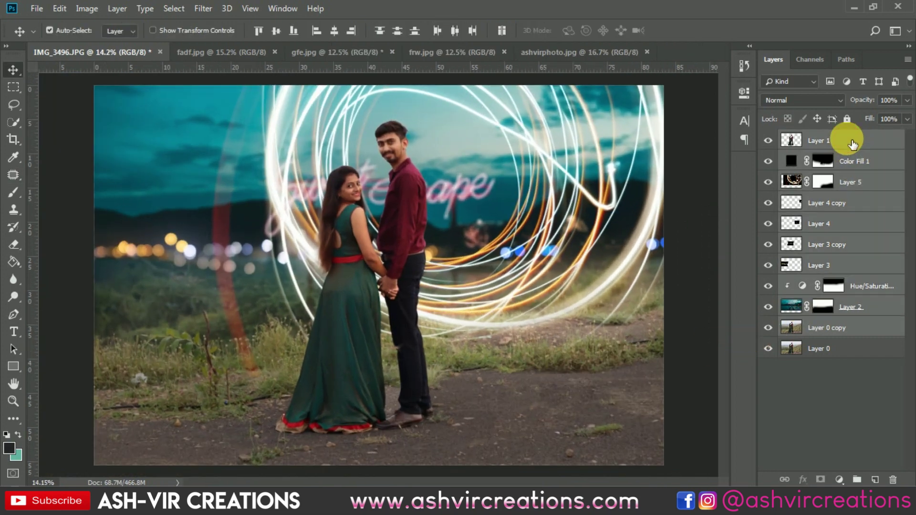
right_click(853, 143)
key("Escape")
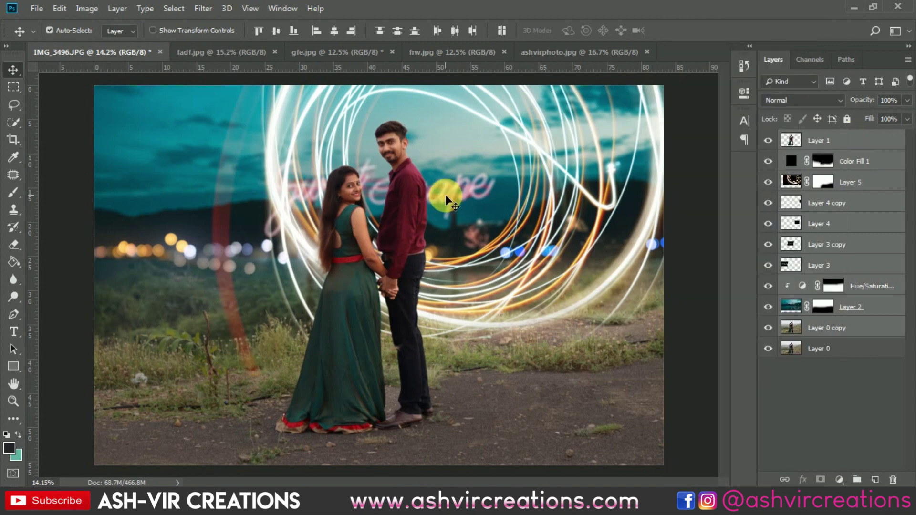
scroll(436, 180, "up", 8)
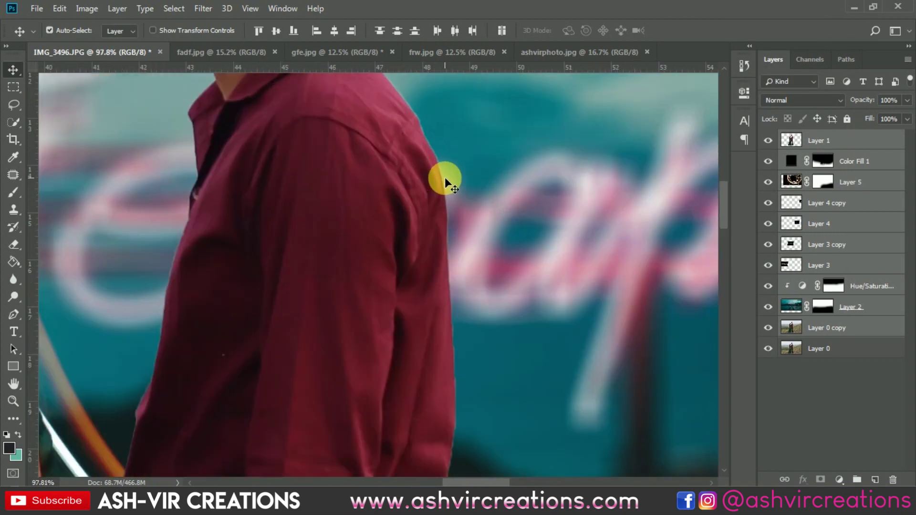
scroll(445, 183, "down", 4)
scroll(445, 181, "down", 6)
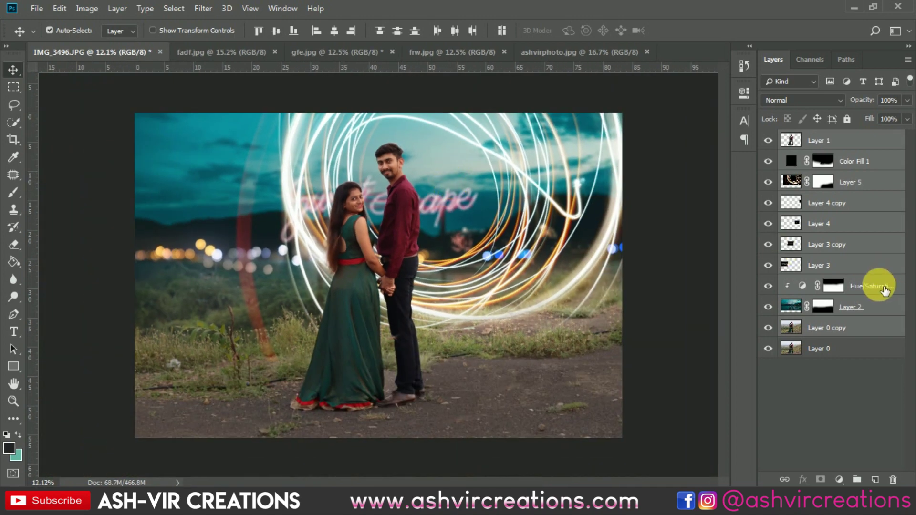
scroll(341, 198, "up", 7)
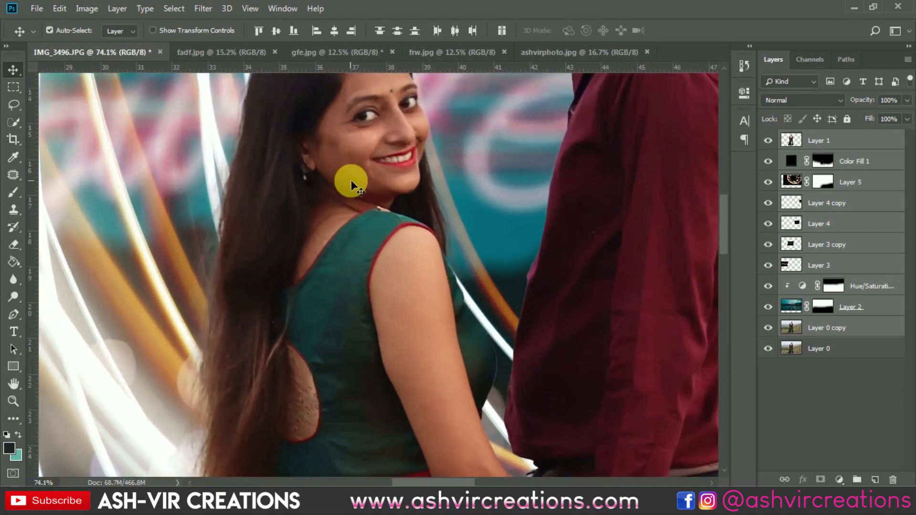
right_click(351, 180)
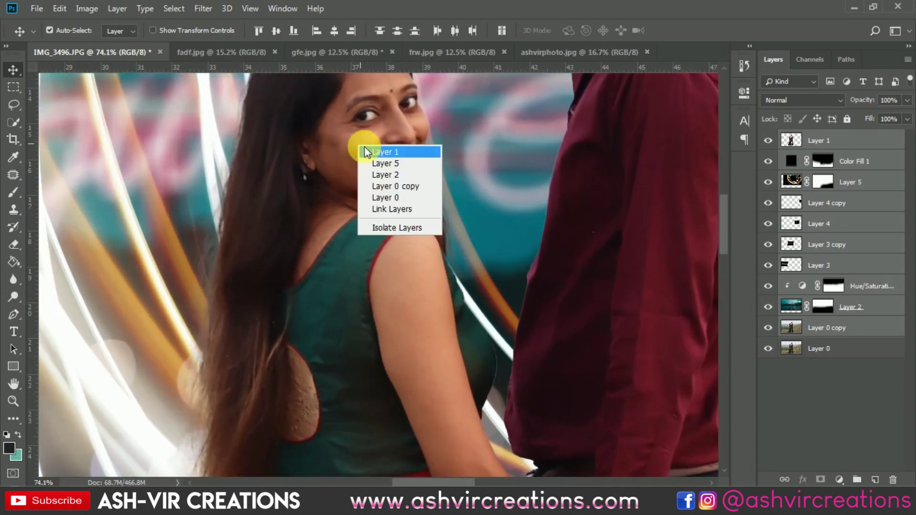
left_click(366, 147)
scroll(372, 153, "down", 6)
scroll(374, 154, "down", 1)
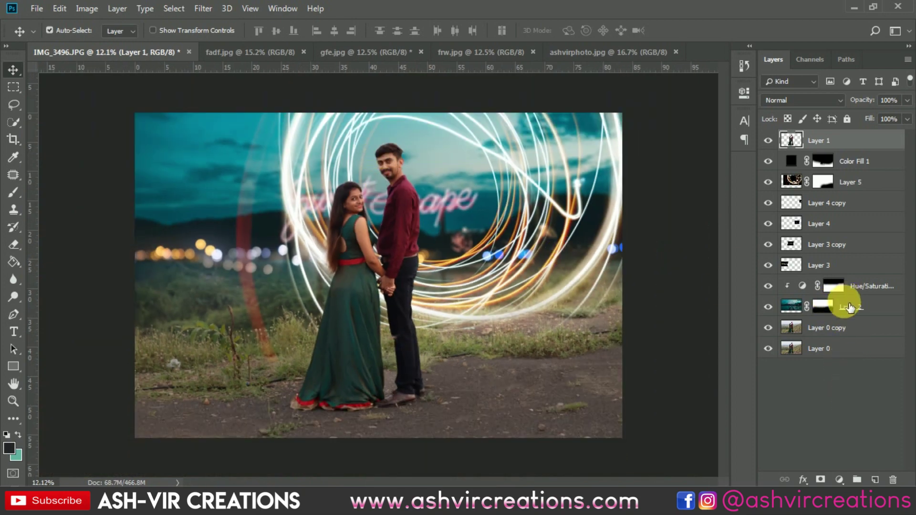
- Add a Curves adjustment above Layer 1, lift two curve points to brighten, then hide it to compare
left_click(840, 479)
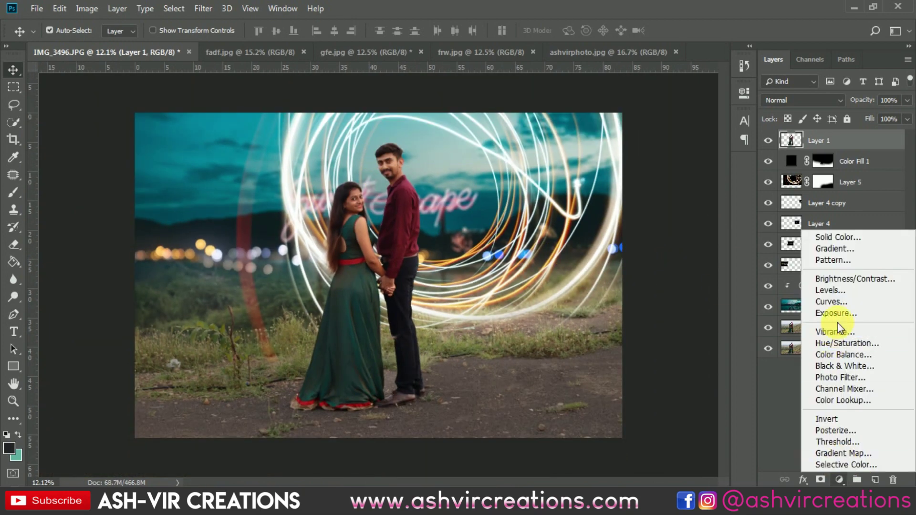
left_click(832, 302)
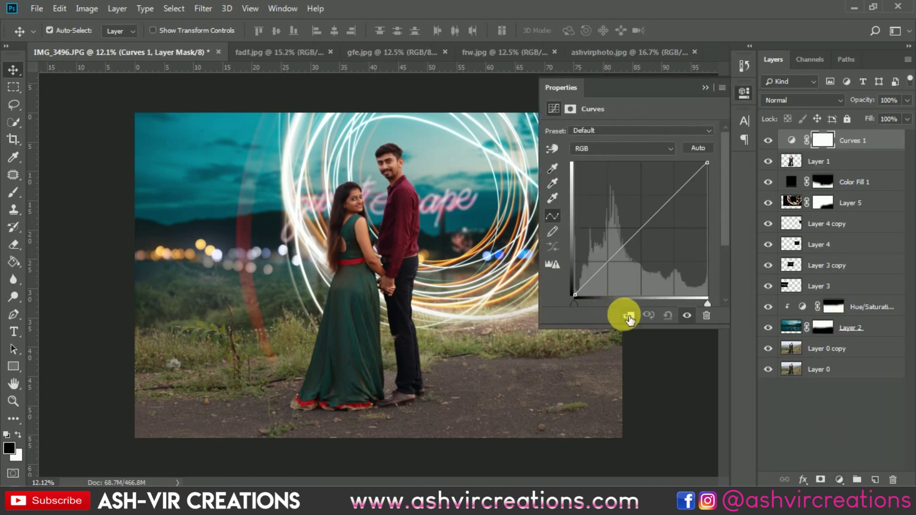
left_click_drag(613, 263, 613, 258)
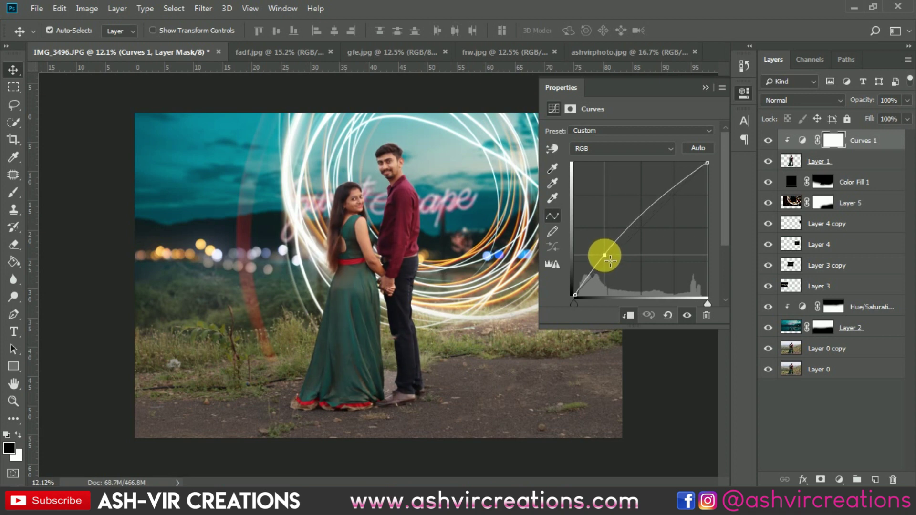
left_click(662, 206)
left_click_drag(666, 205, 671, 202)
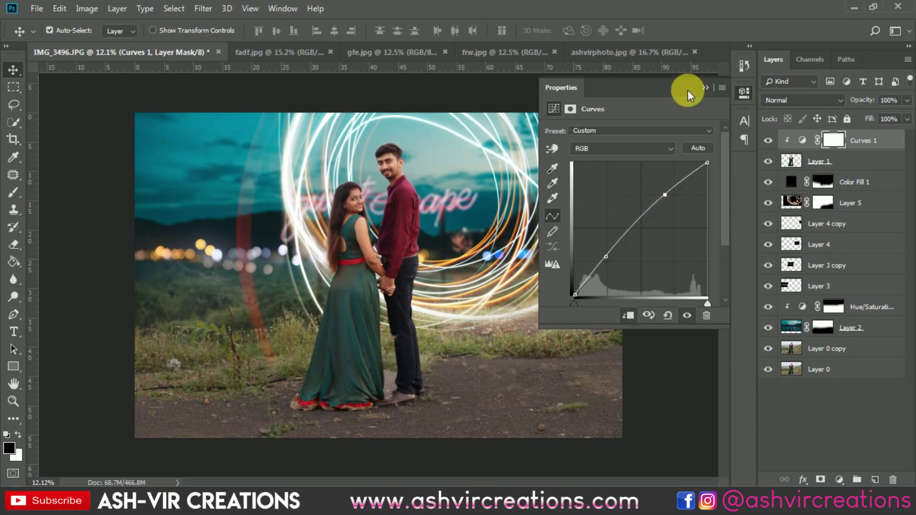
left_click(705, 88)
scroll(348, 186, "up", 5)
left_click(769, 141)
- Paint black on the Curves 1 mask to keep the brightening off the ground around the couple
left_click(769, 141)
left_click(836, 140)
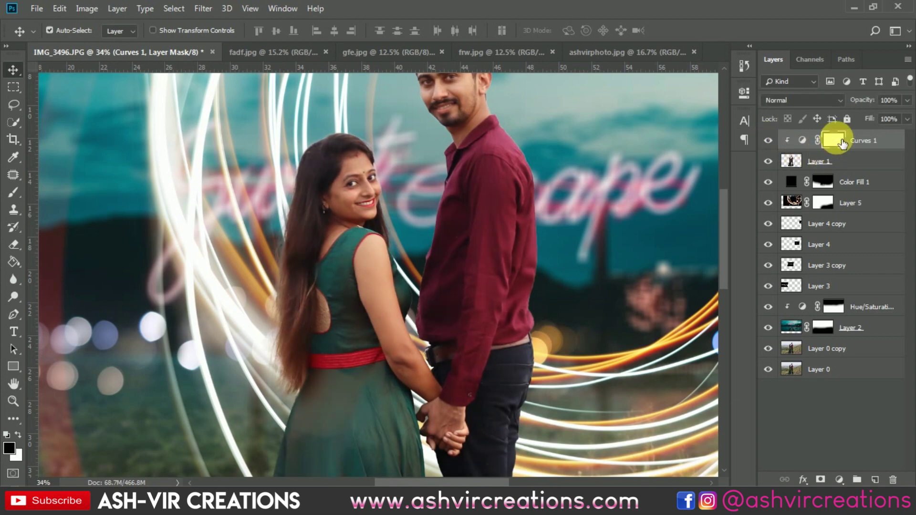
key("b")
scroll(234, 296, "down", 3)
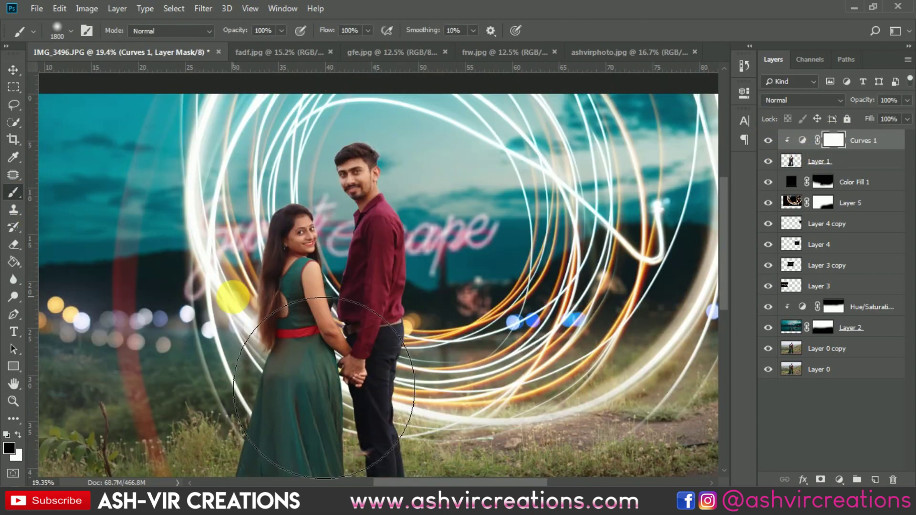
mouse_move(445, 405)
left_mouse_down()
mouse_move(345, 466)
mouse_move(587, 402)
mouse_move(669, 363)
left_mouse_up()
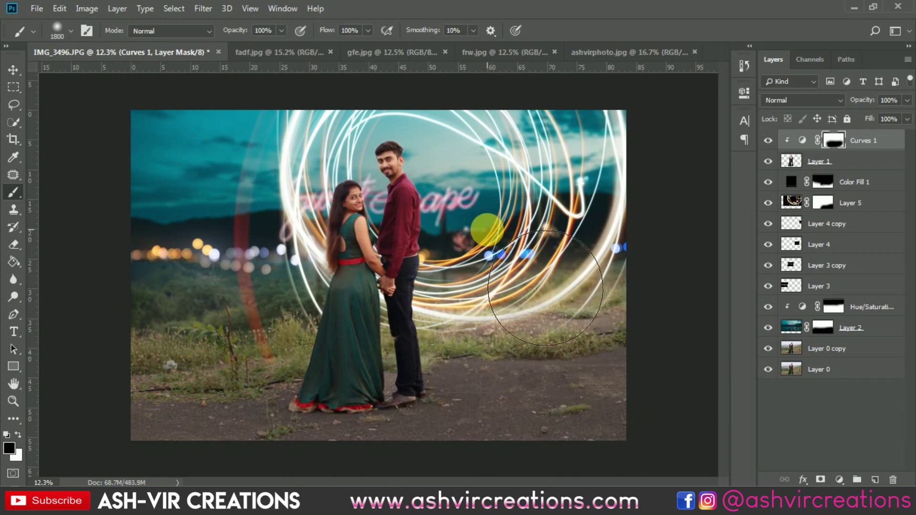
scroll(543, 286, "up", 3)
- Toggle Curves 1 off and on several times to compare the masked brightening
left_click(769, 141)
left_click(769, 140)
left_click(768, 141)
left_click(769, 141)
left_click(769, 141)
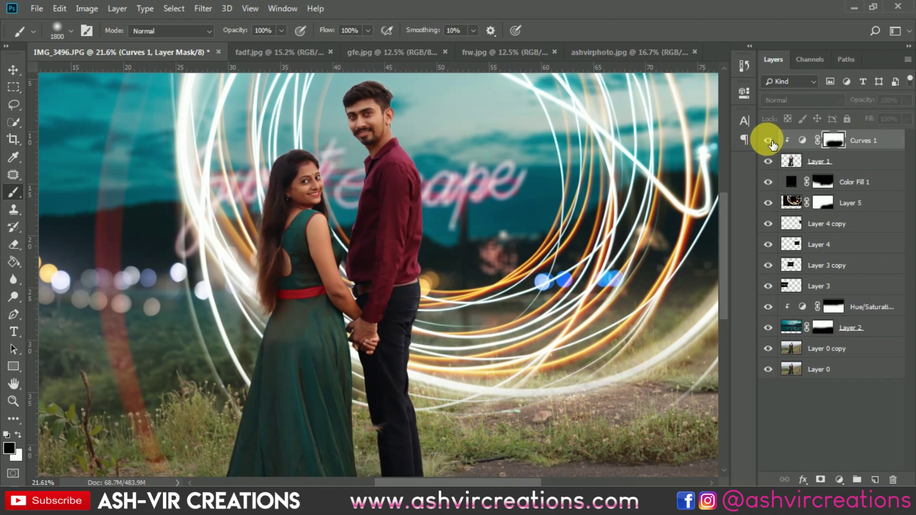
left_click(768, 141)
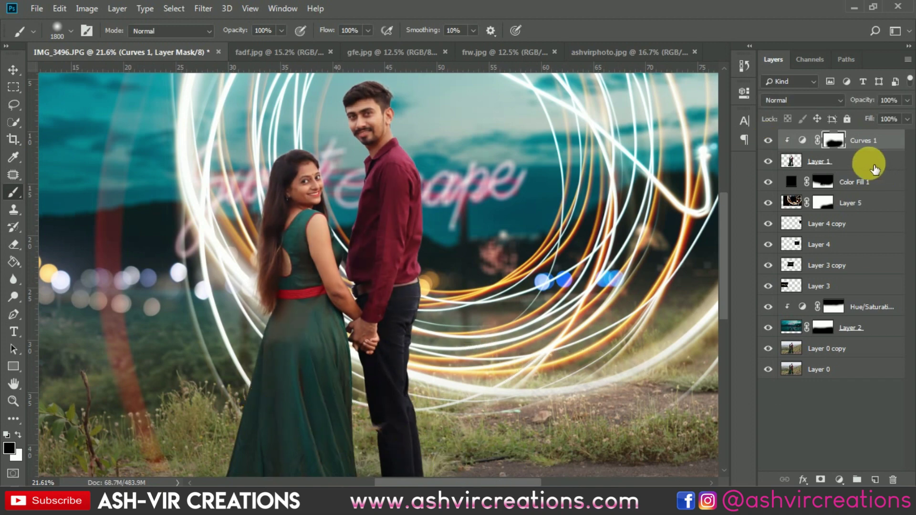
left_click(769, 140)
left_click(769, 141)
- With the Move tool, select Layer 0 copy as the start of the layer range
scroll(675, 269, "down", 3)
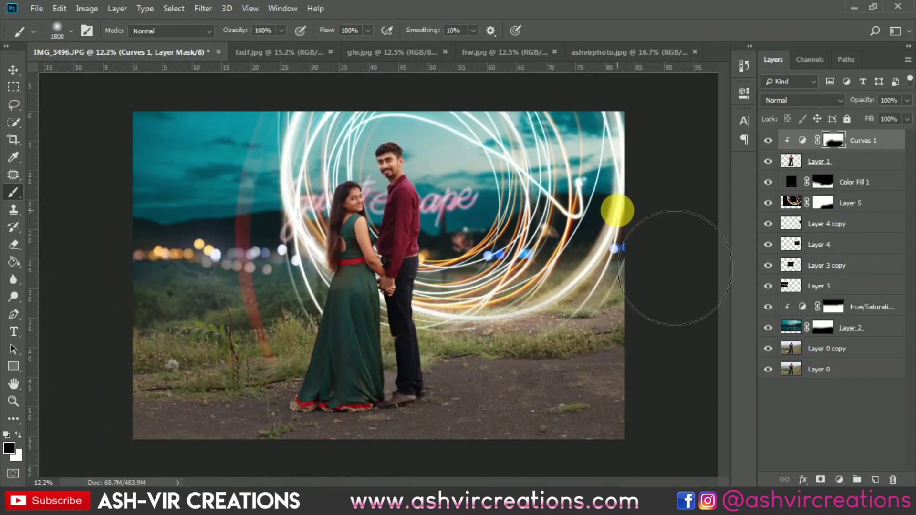
scroll(617, 210, "down", 5)
key("v")
scroll(576, 213, "up", 2)
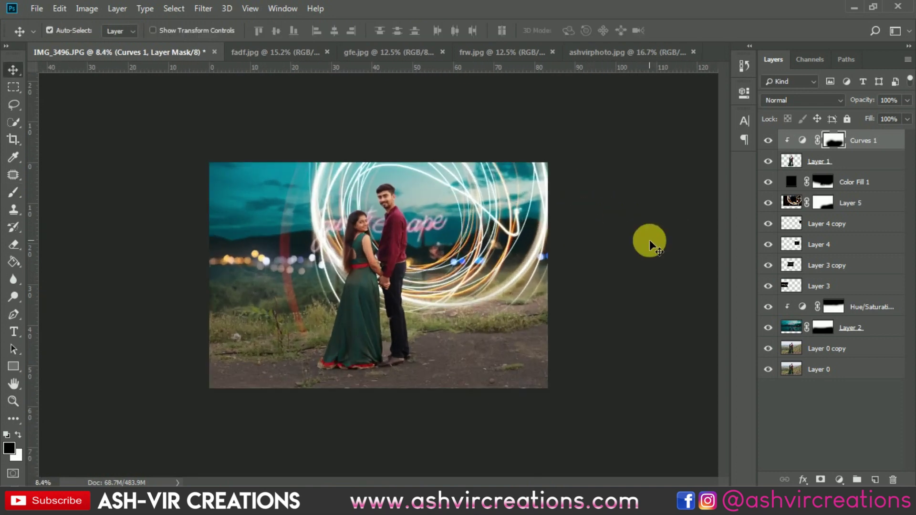
left_click(833, 349)
- Merge the layers from Layer 0 copy through Curves 1 into a single Curves 1 layer
left_click(861, 138, "shift")
right_click(861, 138)
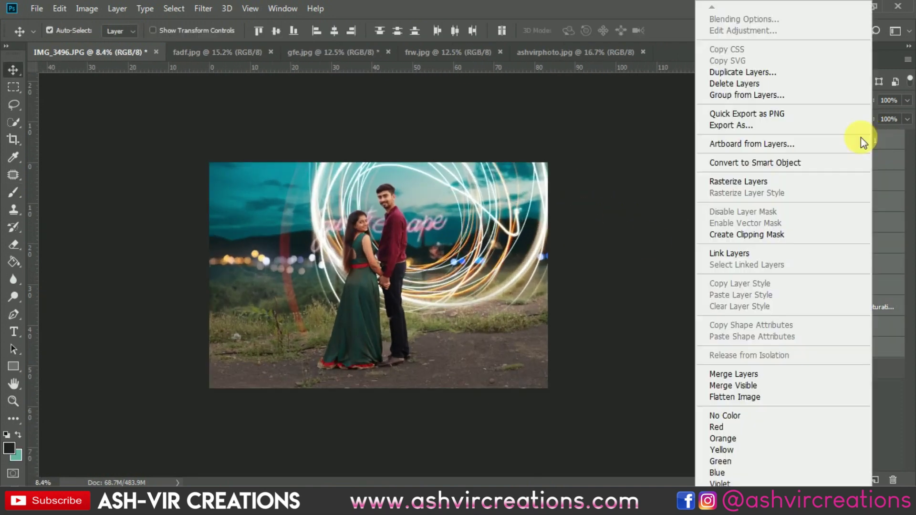
left_click(759, 374)
- Crop the image to the canvas bounds and fit the whole image in the window
scroll(403, 243, "up", 3)
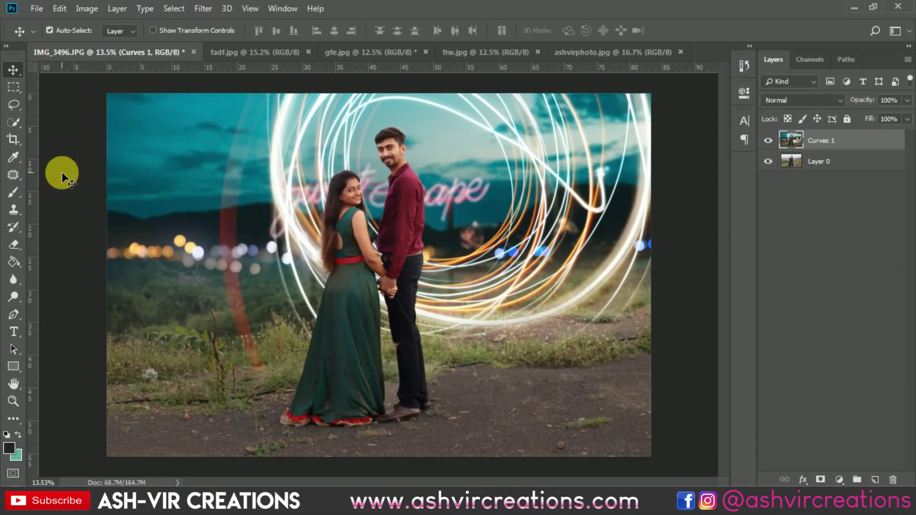
left_click(10, 139)
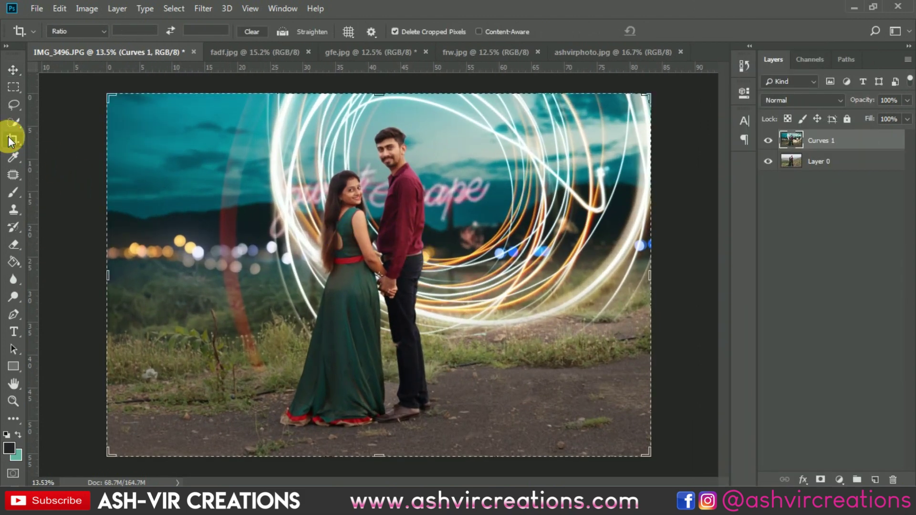
left_click(98, 162)
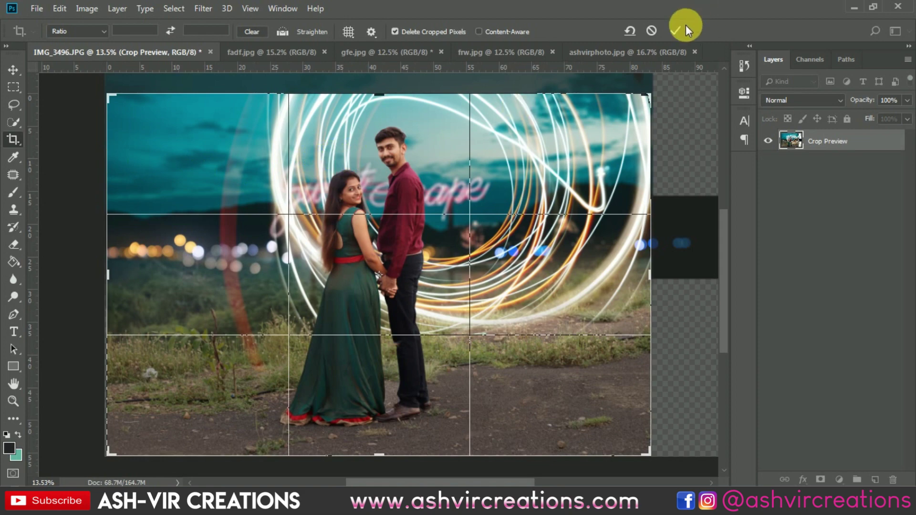
left_click(685, 26)
key("v")
key("ctrl+minus")
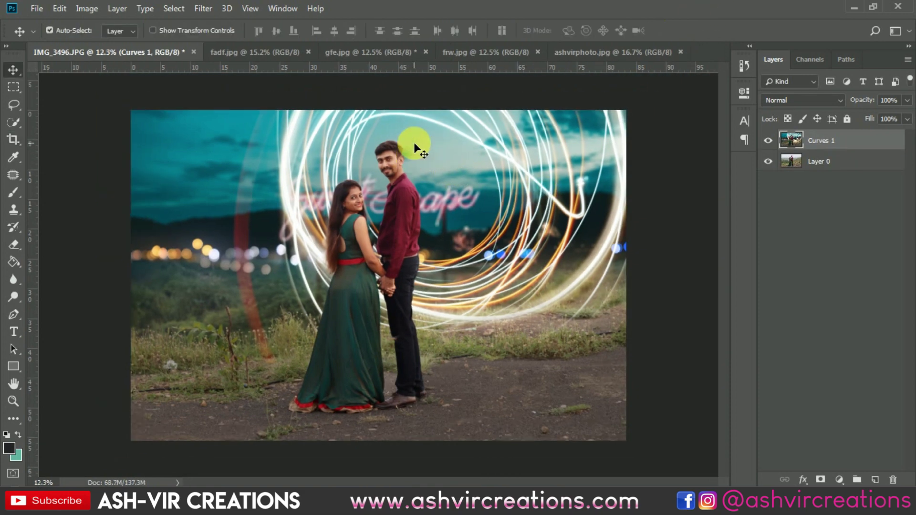
left_click(205, 8)
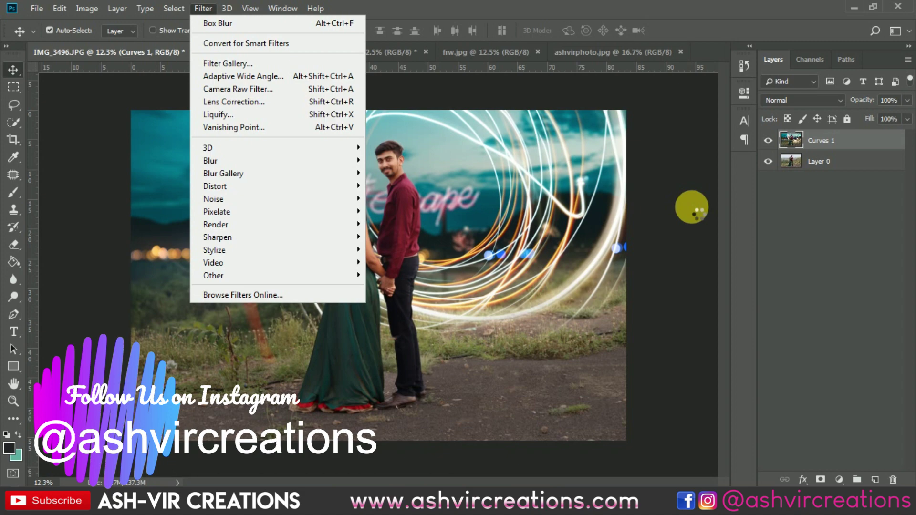
- Try a slight temperature change in Camera Raw, then cancel without applying it
key("shift+ctrl+a")
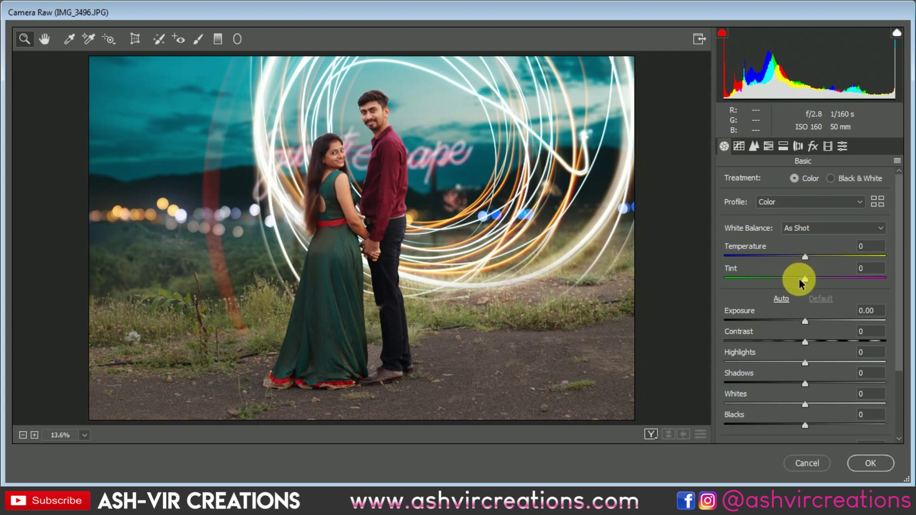
left_click_drag(804, 258, 800, 256)
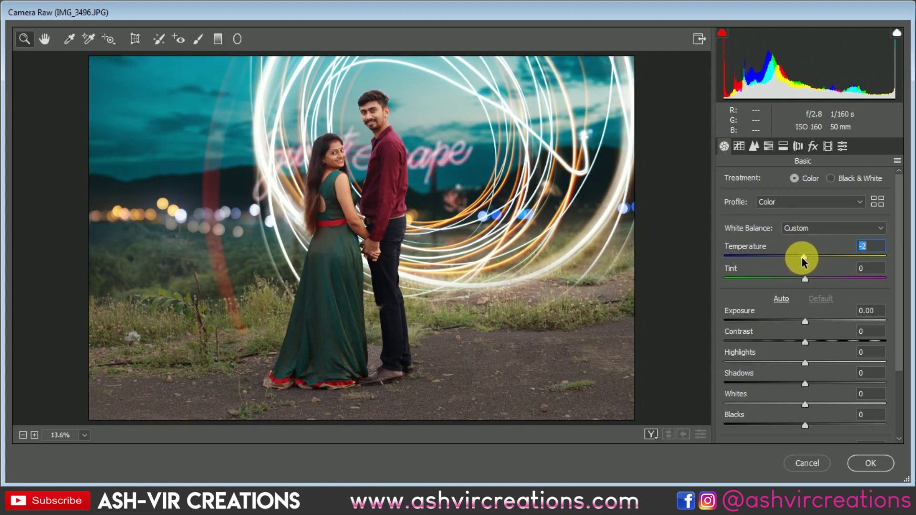
left_click_drag(802, 258, 804, 257)
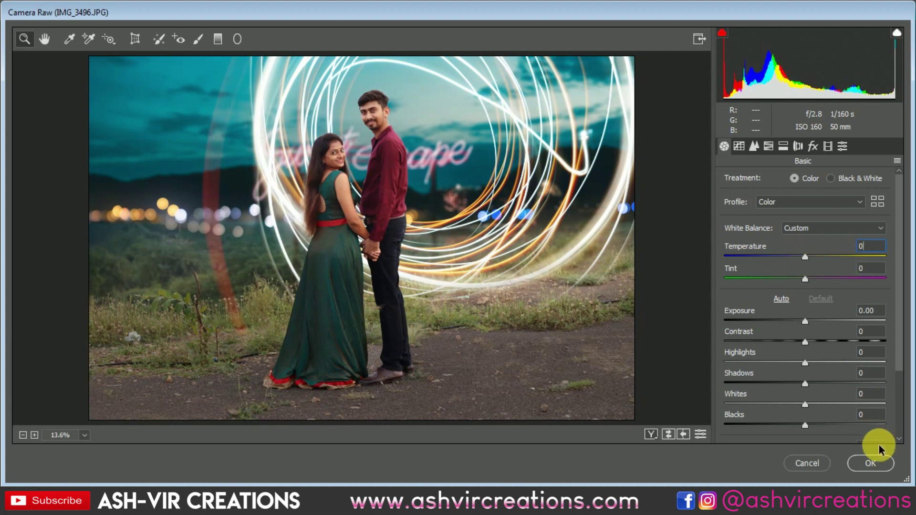
left_click(813, 146)
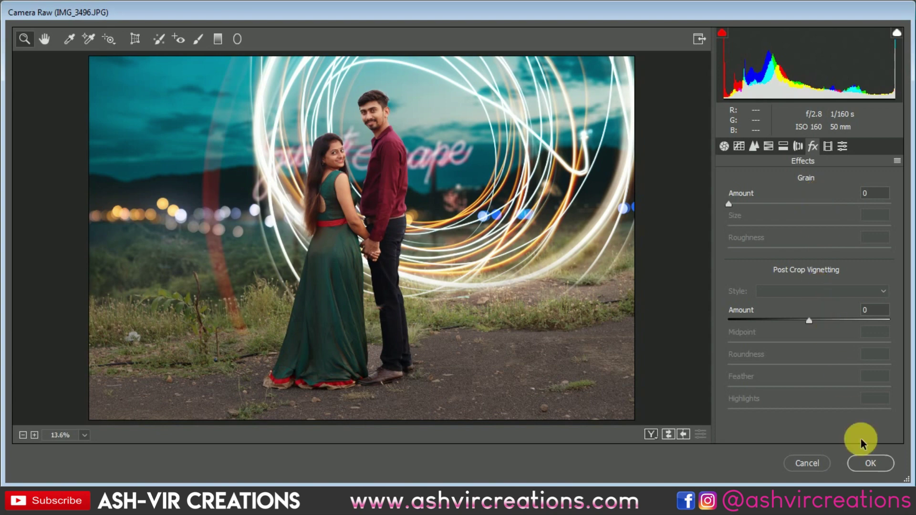
left_click(812, 463)
- Duplicate the merged Curves 1 layer to create Curves 1 copy
right_click(834, 139)
left_click(723, 74)
left_click(575, 128)
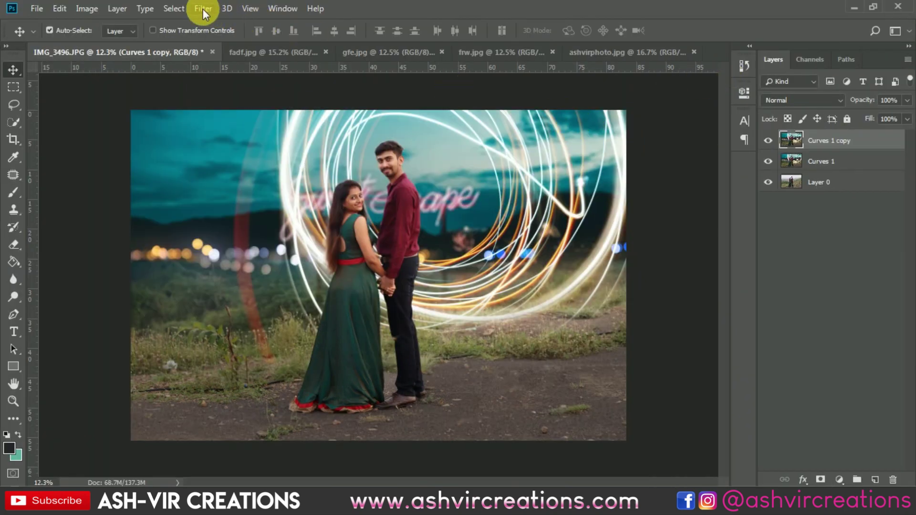
left_click(202, 9)
- Apply a Camera Raw vignette to Curves 1 copy: Amount -45, Midpoint 18, Roundness -18, Feather 58
left_click(229, 89)
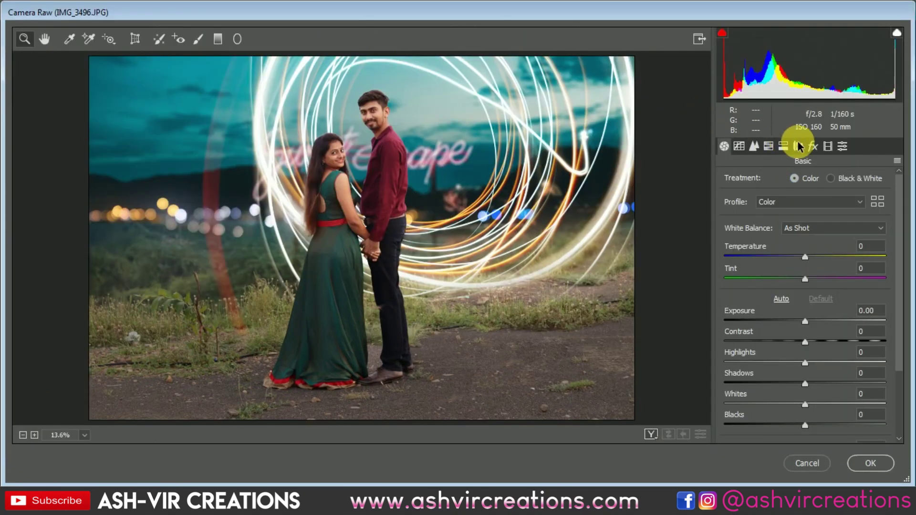
left_click(812, 146)
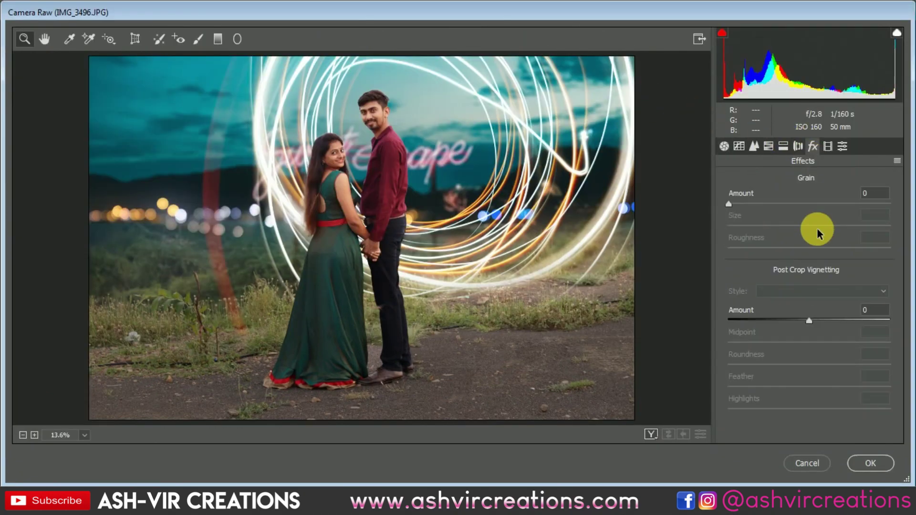
left_click_drag(797, 318, 780, 342)
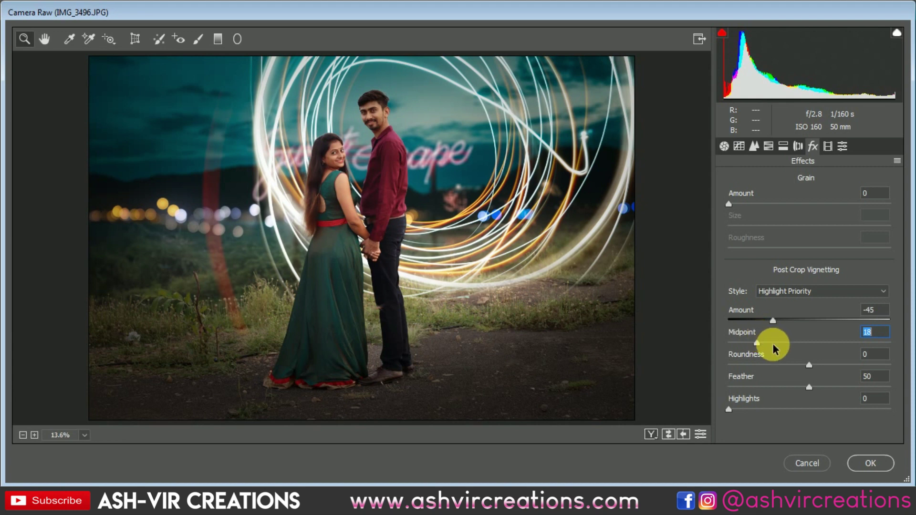
left_click_drag(787, 368, 824, 387)
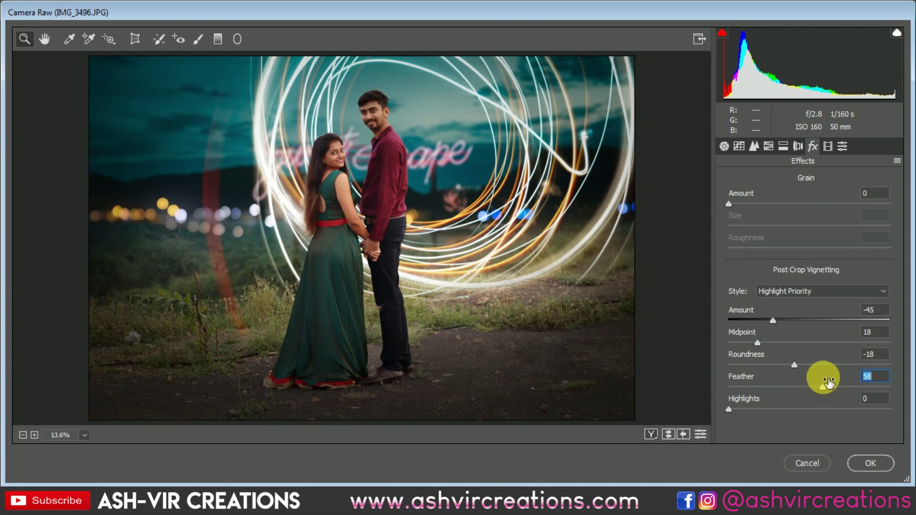
left_click(878, 463)
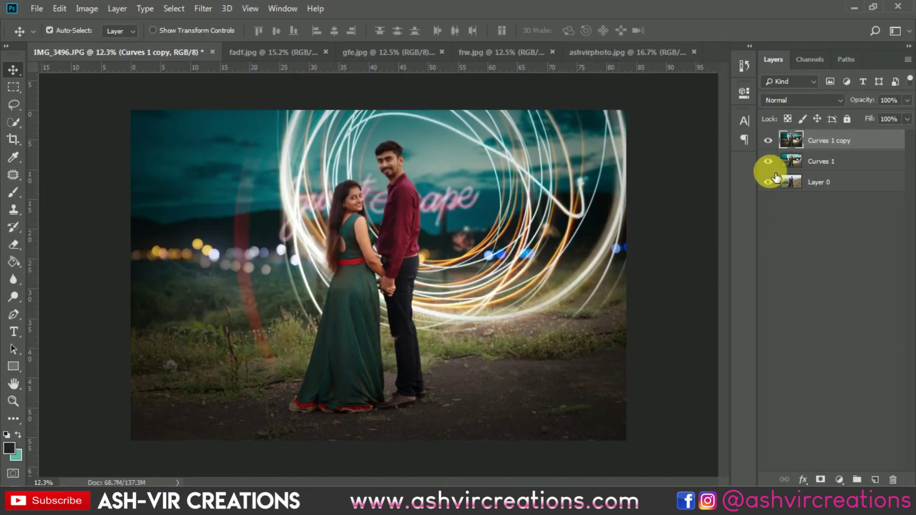
left_click(769, 141)
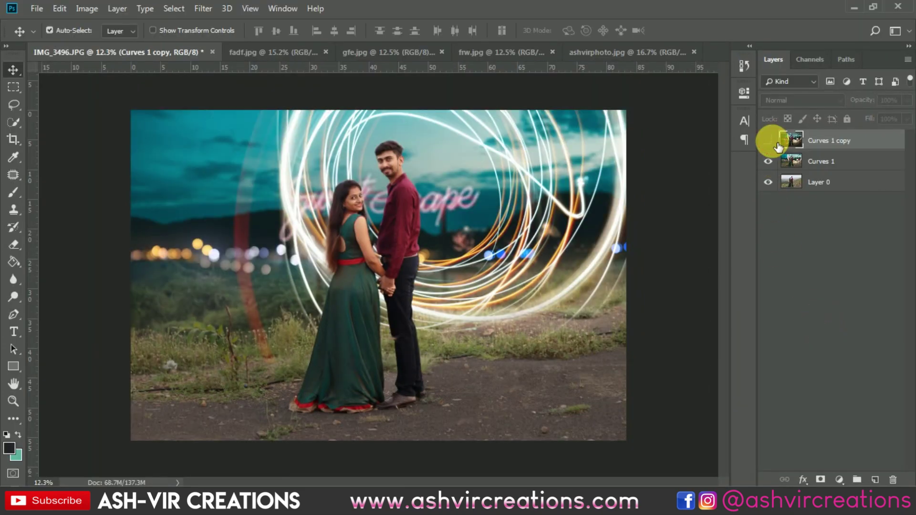
left_click(769, 141)
- Add a white mask to Curves 1 copy and paint black over the couple with a 3800 brush
left_click(821, 479)
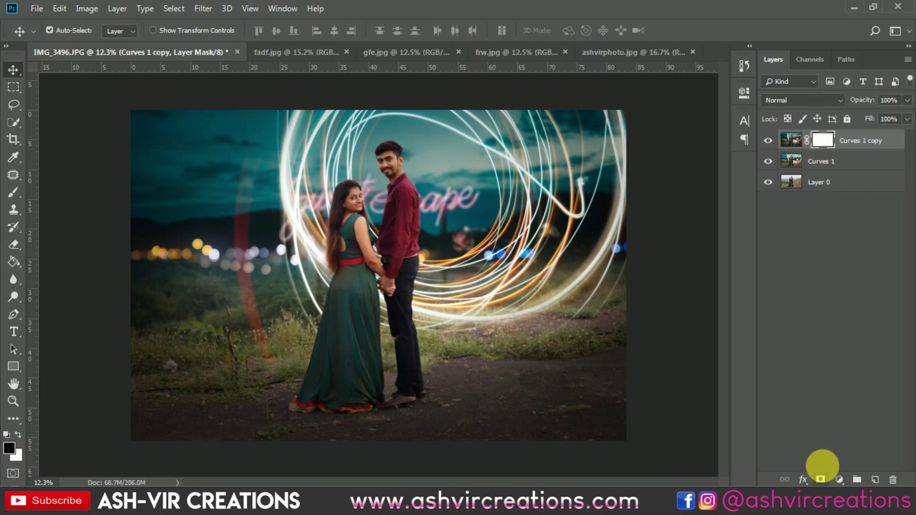
left_click(13, 192)
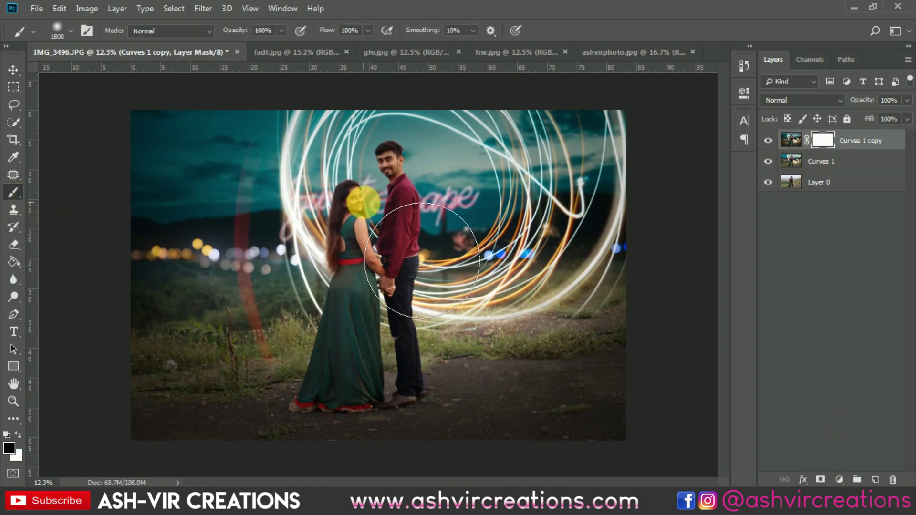
key("bracketright")
key("bracketright")
key("bracketright")
key("bracketright")
key("bracketright")
key("bracketright")
key("bracketright")
key("bracketright")
key("bracketright")
key("bracketright")
key("bracketright")
key("bracketright")
key("bracketright")
key("bracketright")
key("bracketright")
key("bracketright")
key("bracketright")
key("bracketright")
key("bracketright")
key("bracketright")
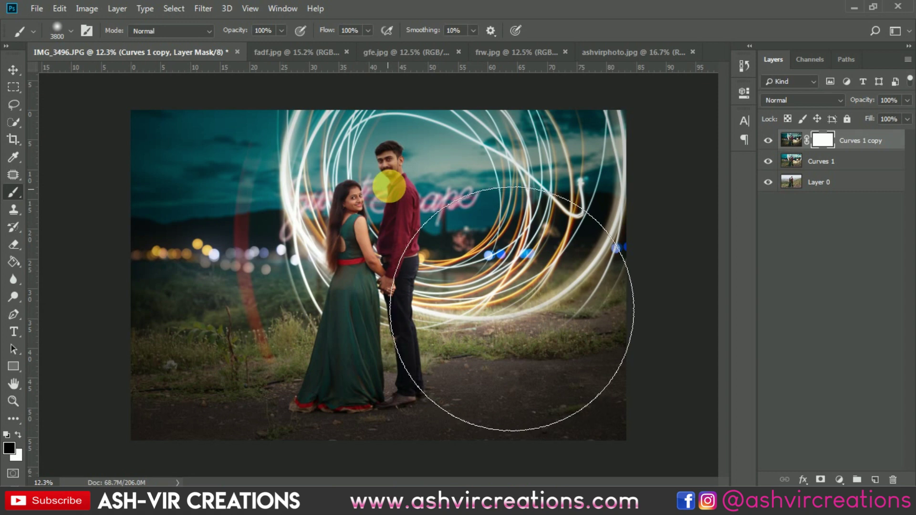
left_click_drag(389, 186, 389, 153)
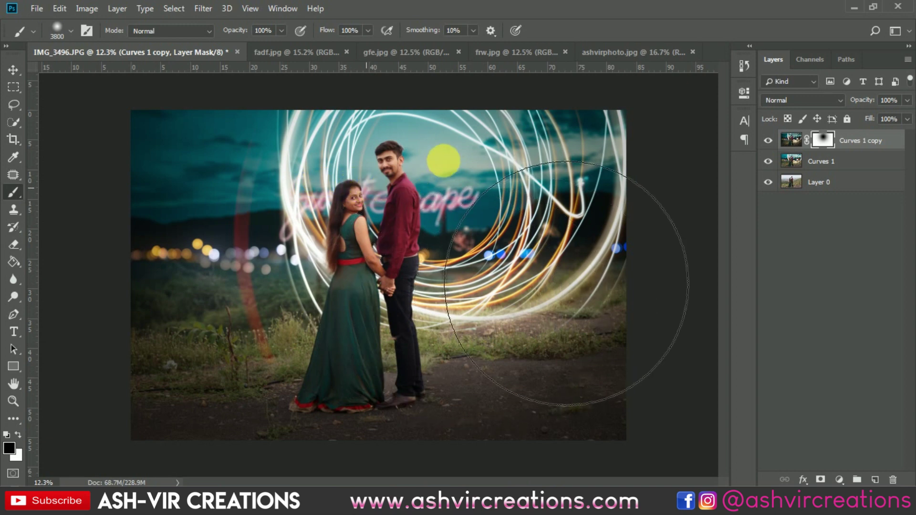
- Toggle Curves 1 copy on and off repeatedly to compare the masked vignette
left_click(769, 140)
left_click(768, 140)
left_click(768, 141)
left_click(768, 140)
left_click(768, 140)
left_click(768, 140)
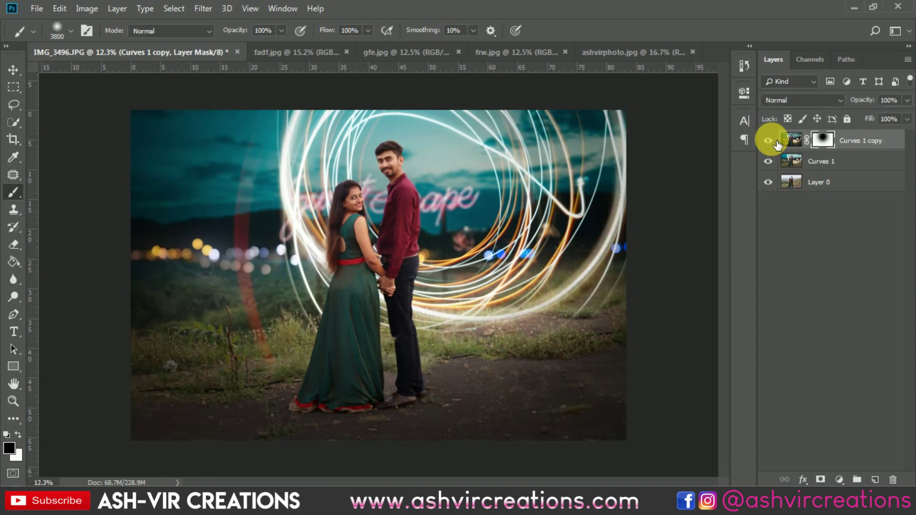
left_click(776, 142)
left_click(776, 142)
left_click(776, 142)
left_click(777, 142)
left_click(777, 142)
left_click(777, 142)
- Shrink the brush to 3200, recheck the vignette, and add Curves 1 to the layer selection
scroll(417, 200, "up", 3)
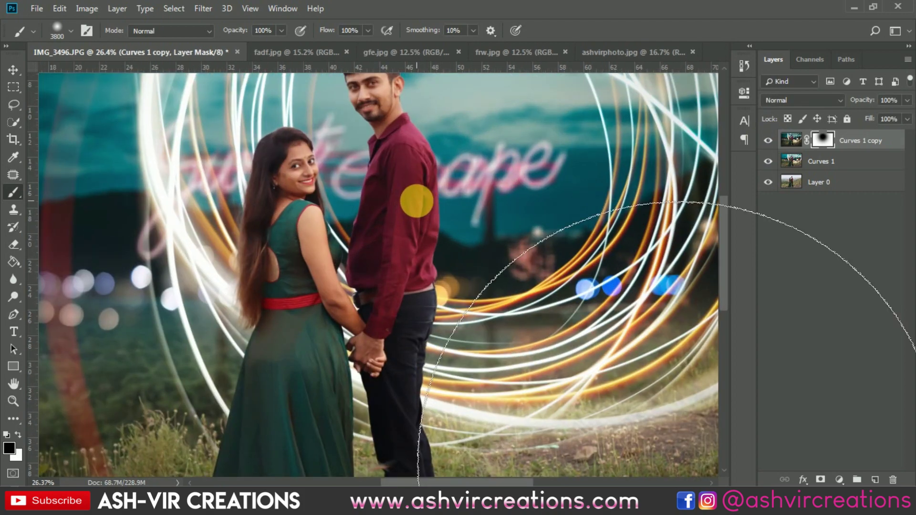
key("bracketleft")
key("bracketleft")
key("bracketleft")
key("bracketleft")
key("bracketleft")
key("bracketleft")
key("bracketleft")
key("bracketleft")
key("bracketleft")
key("bracketleft")
key("bracketleft")
key("bracketleft")
key("bracketleft")
key("bracketleft")
key("bracketleft")
key("bracketleft")
key("bracketleft")
key("bracketleft")
key("bracketleft")
key("bracketleft")
key("bracketleft")
key("bracketleft")
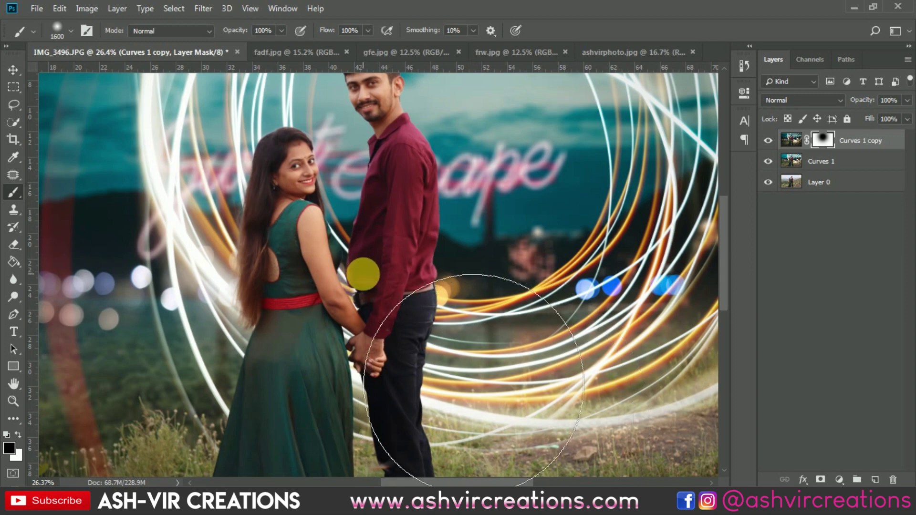
scroll(465, 349, "down", 1)
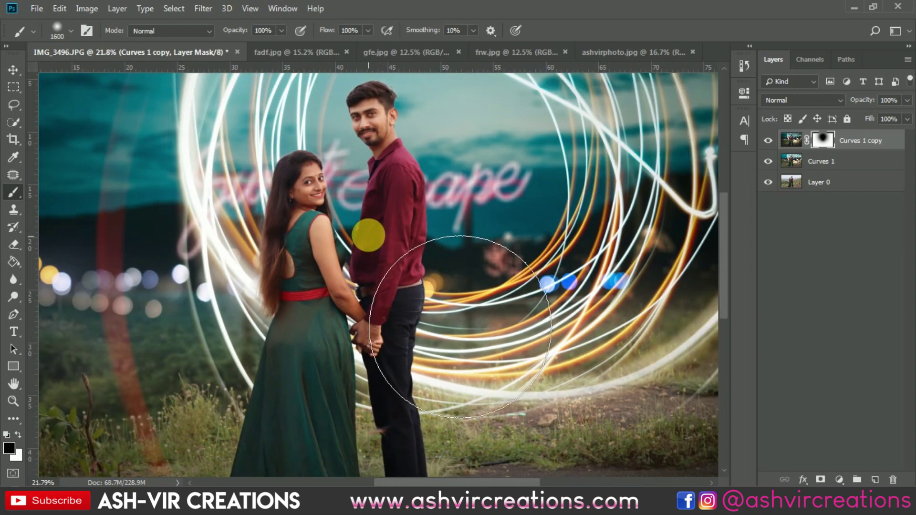
scroll(420, 205, "down", 2)
left_click(768, 141)
left_click(768, 141)
left_click(768, 140)
left_click(768, 141)
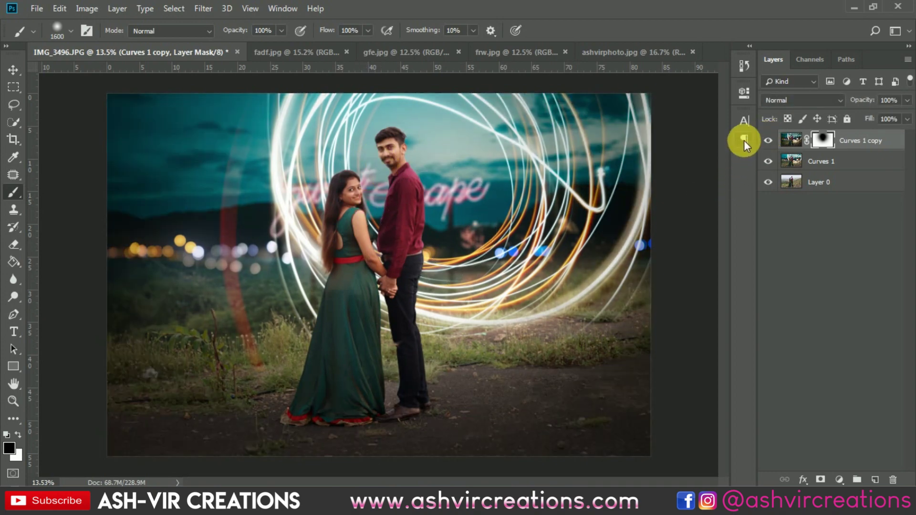
left_click(769, 141)
left_click(768, 141)
left_click(768, 141)
left_click(768, 141)
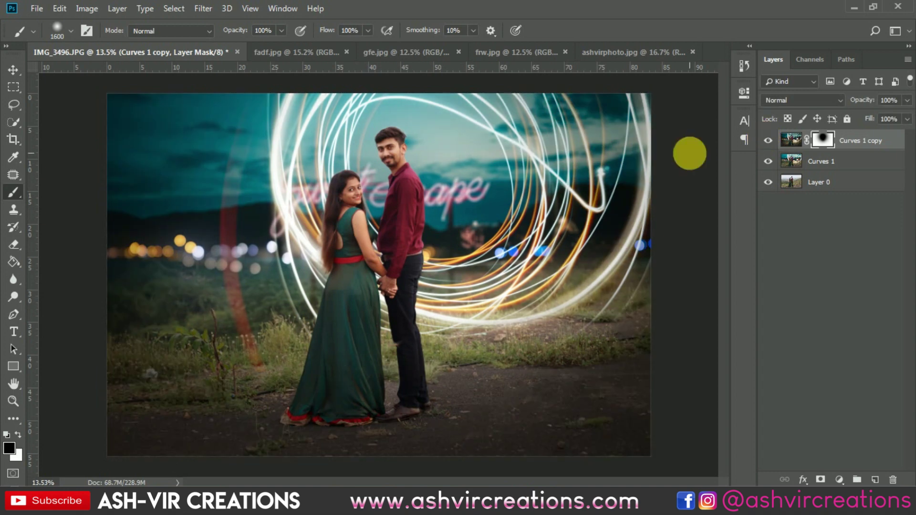
key("v")
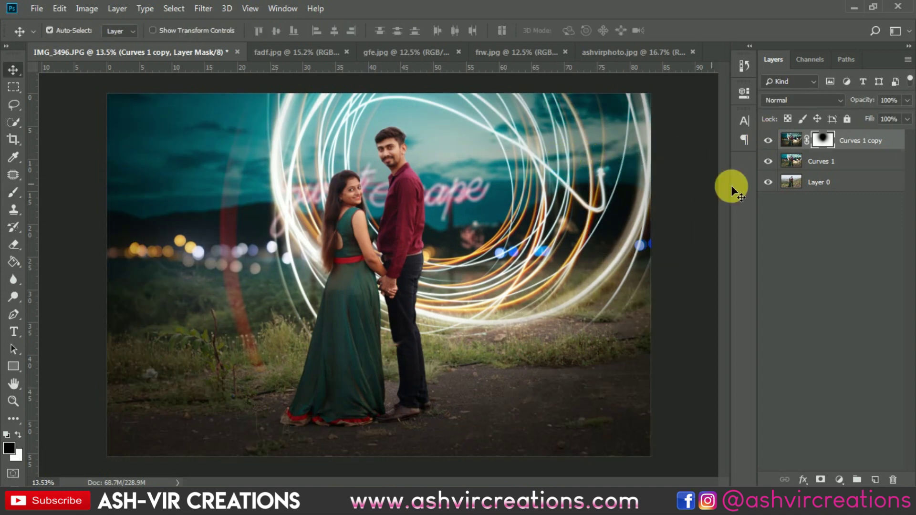
left_click(825, 161, "shift")
- Merge Curves 1 into Curves 1 copy and launch the Camera Raw filter on it
right_click(827, 161)
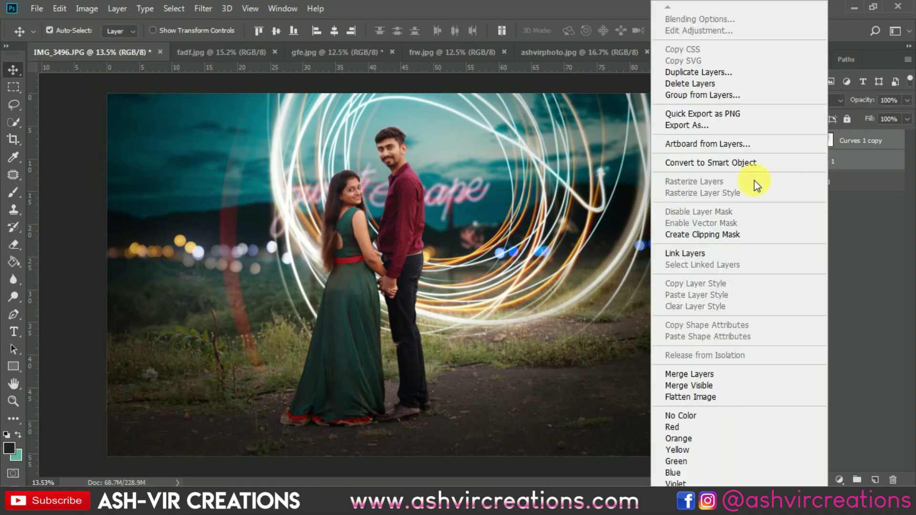
left_click(697, 378)
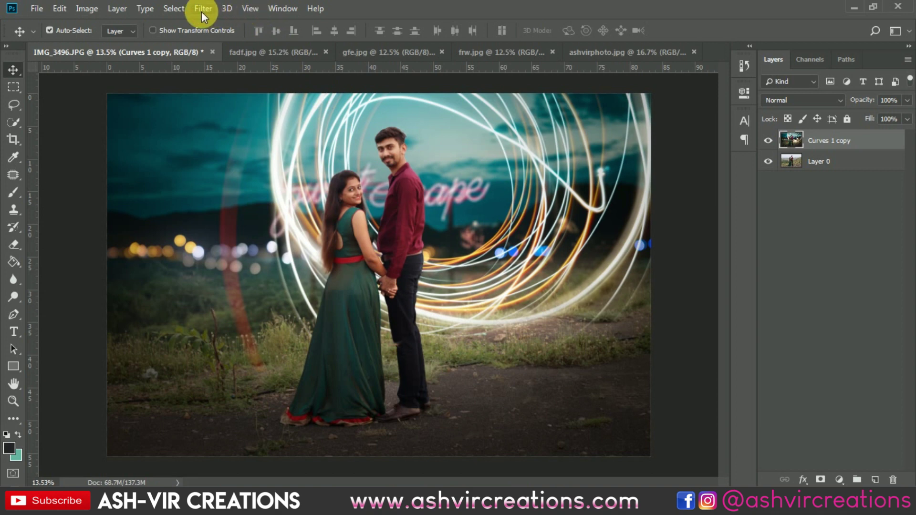
left_click(202, 12)
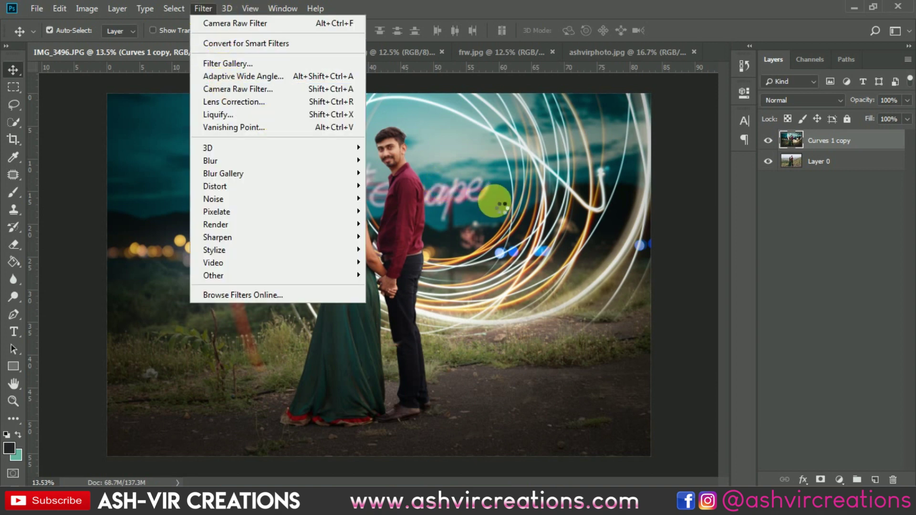
key("shift+ctrl+a")
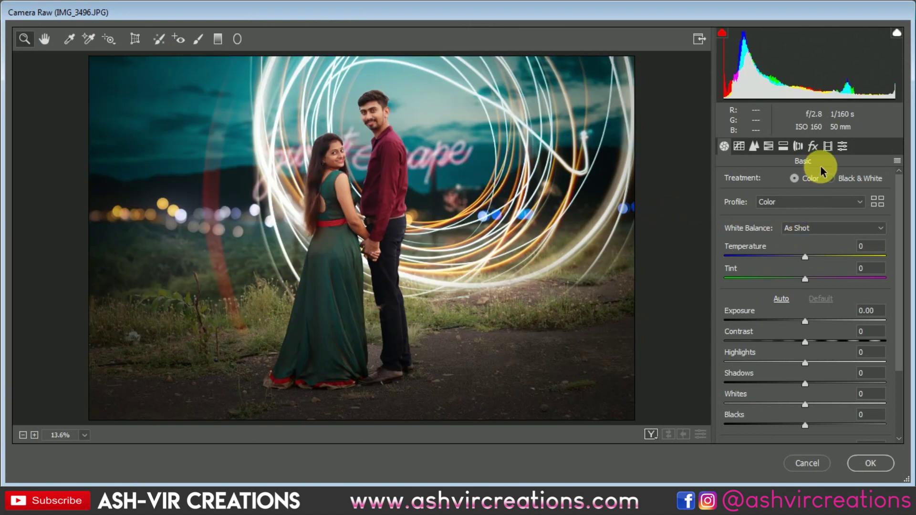
- Cool the white balance slightly and set Calibration Blue Primary Hue to -40
left_click_drag(806, 259, 803, 257)
left_click(813, 146)
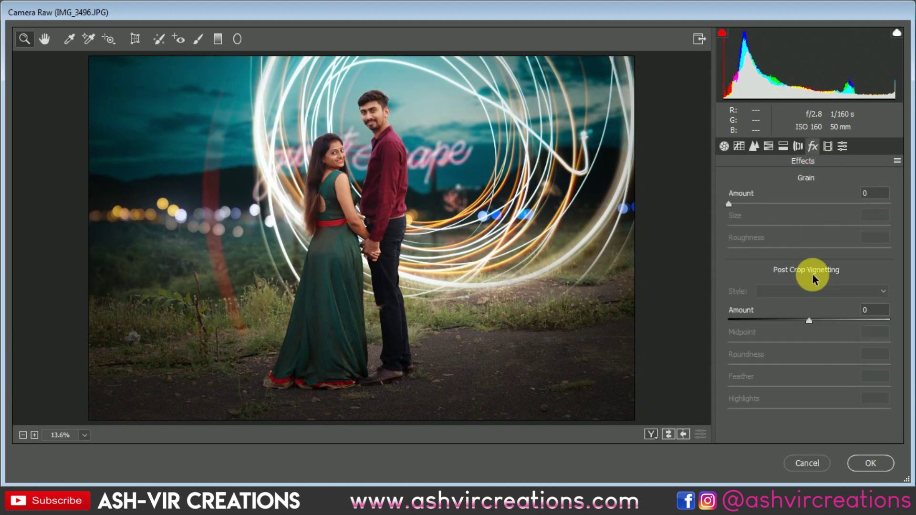
left_click(828, 146)
mouse_move(783, 399)
left_mouse_down()
mouse_move(725, 396)
mouse_move(810, 398)
mouse_move(771, 399)
mouse_move(777, 389)
left_mouse_up()
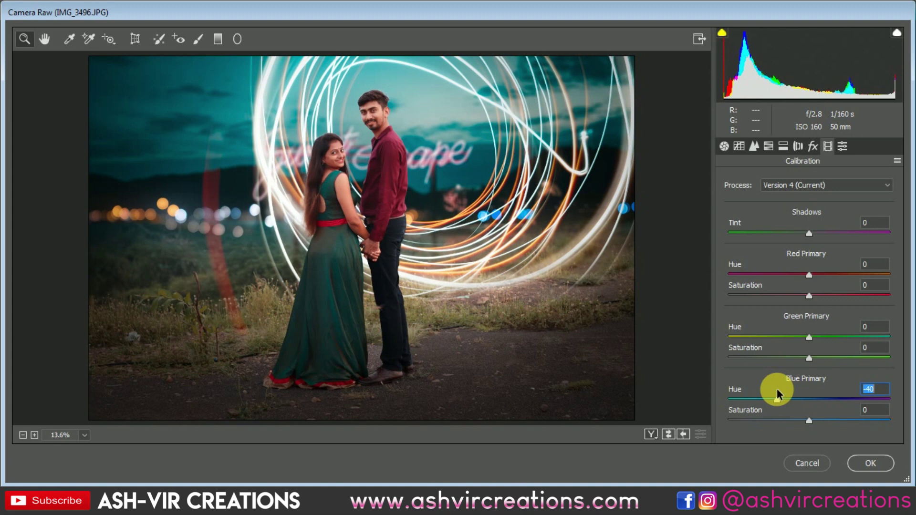
left_click(767, 149)
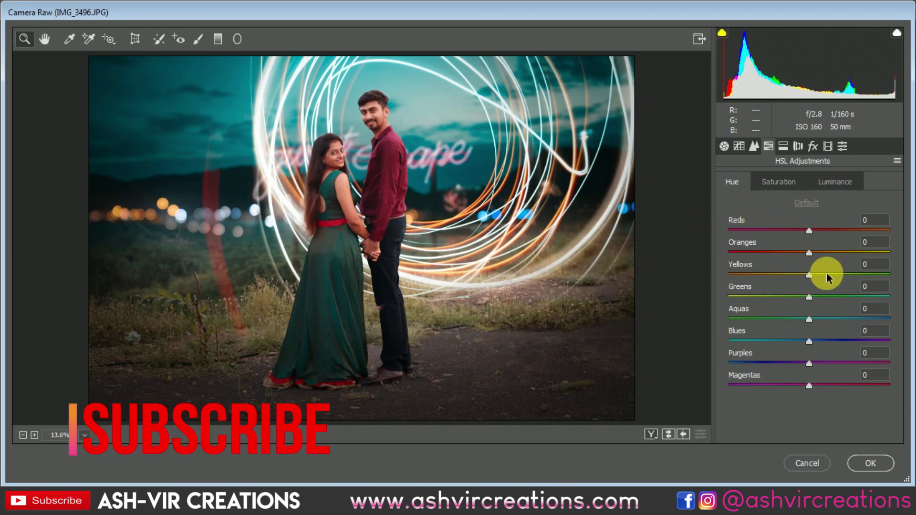
- Set the HSL Greens hue to +100 and settle the Yellows hue at +30
left_click_drag(808, 275, 770, 273)
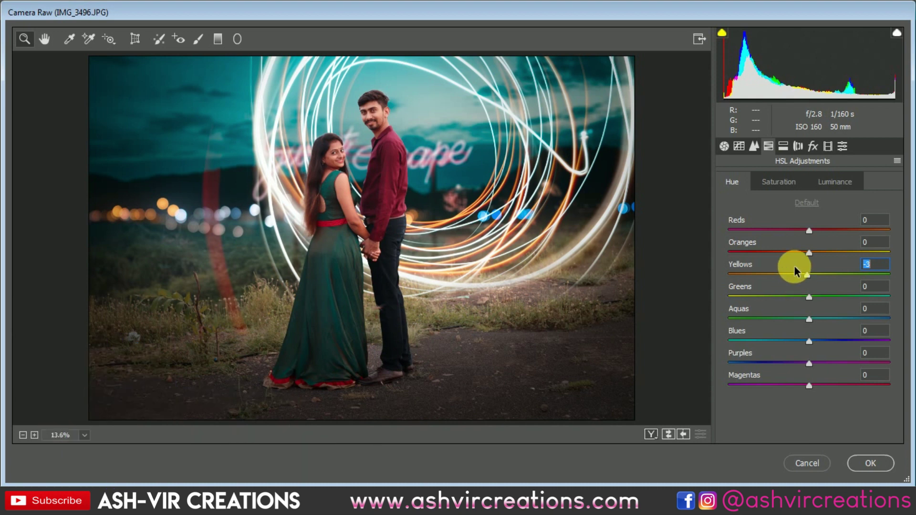
mouse_move(808, 280)
left_mouse_down()
mouse_move(849, 276)
mouse_move(720, 270)
mouse_move(873, 268)
mouse_move(686, 262)
mouse_move(792, 277)
left_mouse_up()
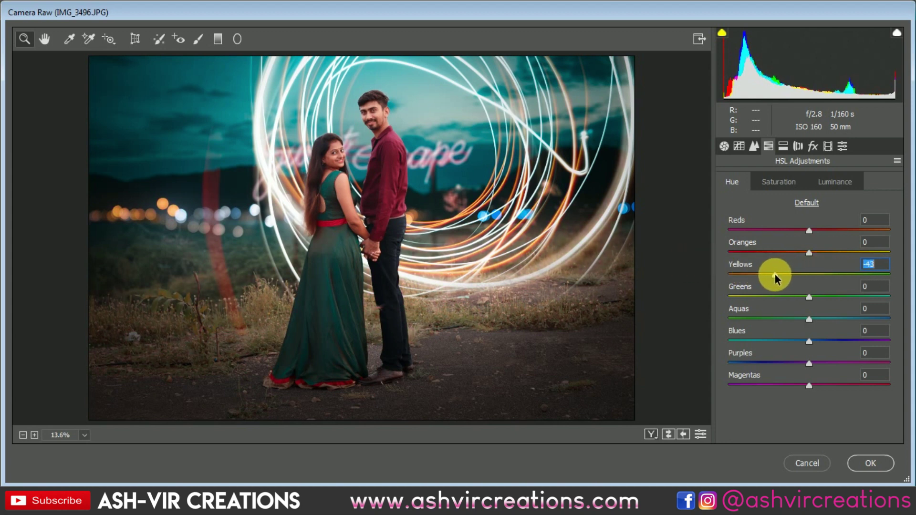
left_click_drag(794, 298, 905, 300)
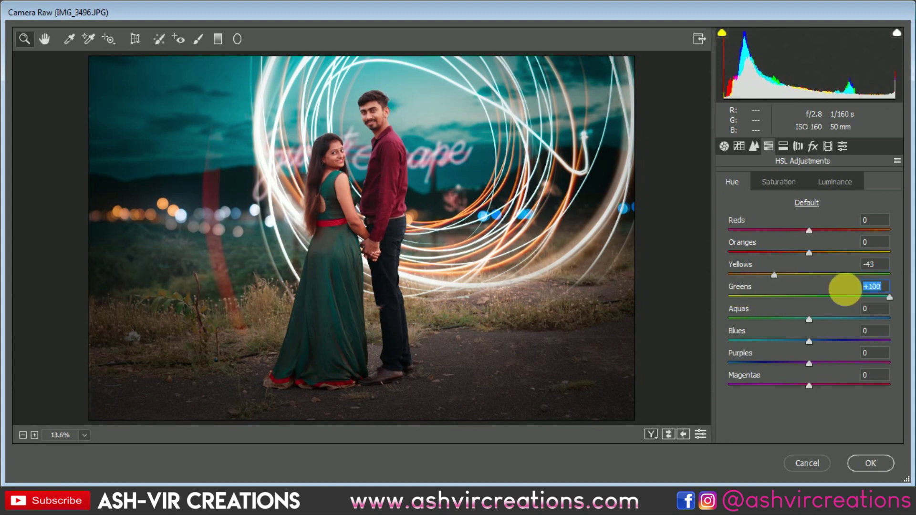
left_click_drag(774, 274, 848, 275)
left_click_drag(766, 277, 818, 279)
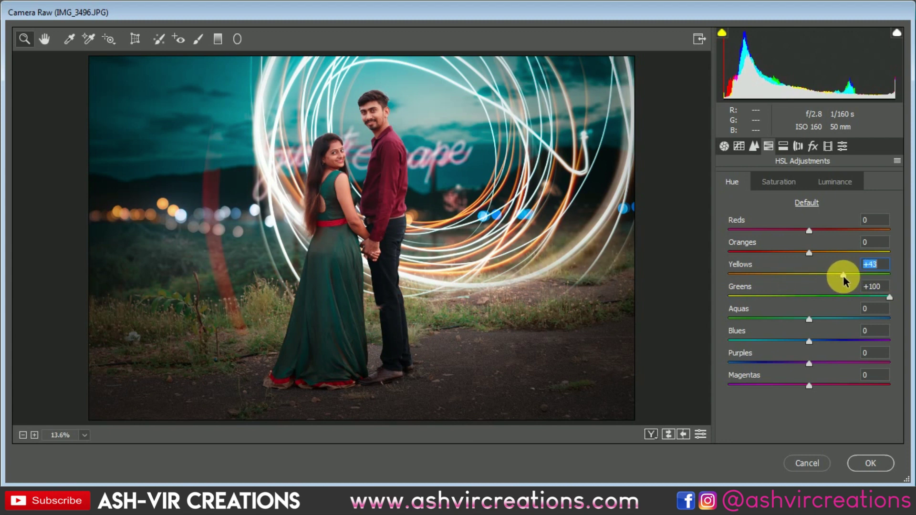
- Set Aquas hue to +14 and Oranges to +23, checking the woman's face zoomed in
left_click(809, 319)
mouse_move(809, 320)
left_mouse_down()
mouse_move(785, 317)
mouse_move(863, 312)
mouse_move(794, 310)
mouse_move(821, 306)
left_mouse_up()
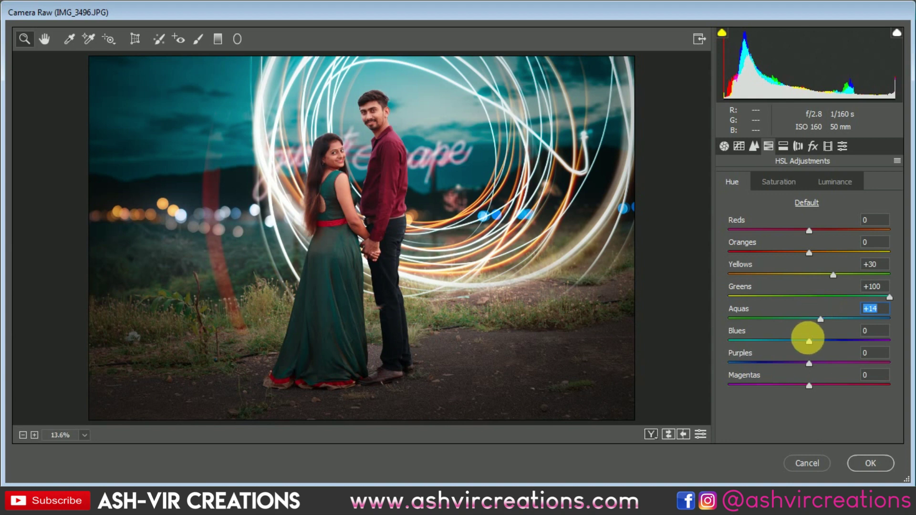
mouse_move(809, 341)
left_mouse_down()
mouse_move(826, 339)
mouse_move(801, 342)
mouse_move(826, 337)
mouse_move(815, 341)
left_mouse_up()
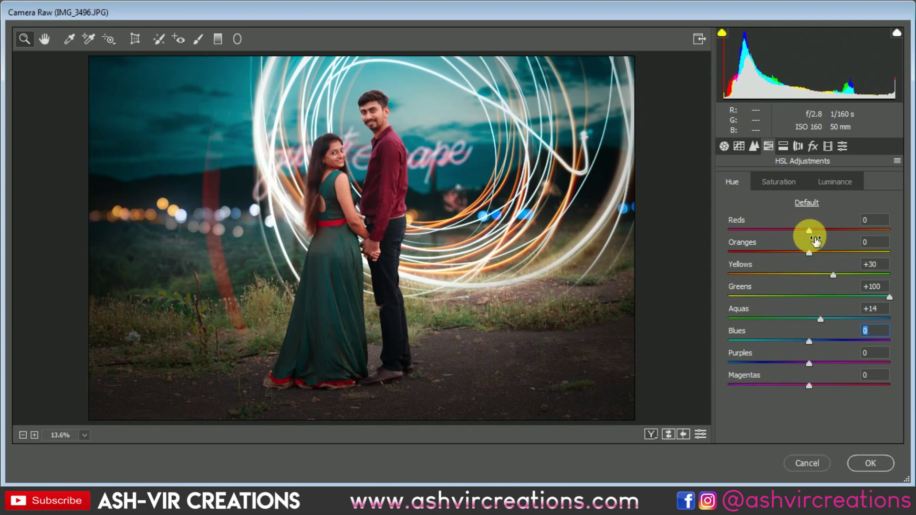
left_click_drag(334, 153, 359, 180)
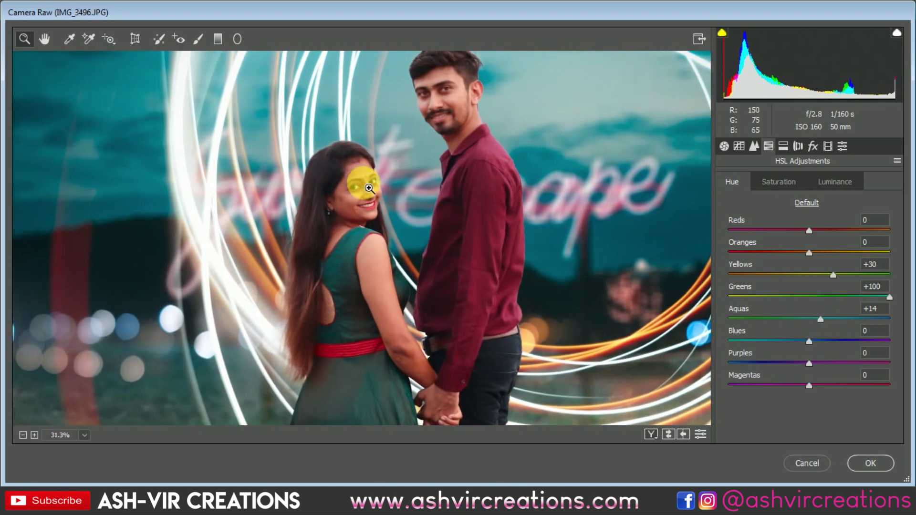
left_click_drag(810, 254, 829, 256)
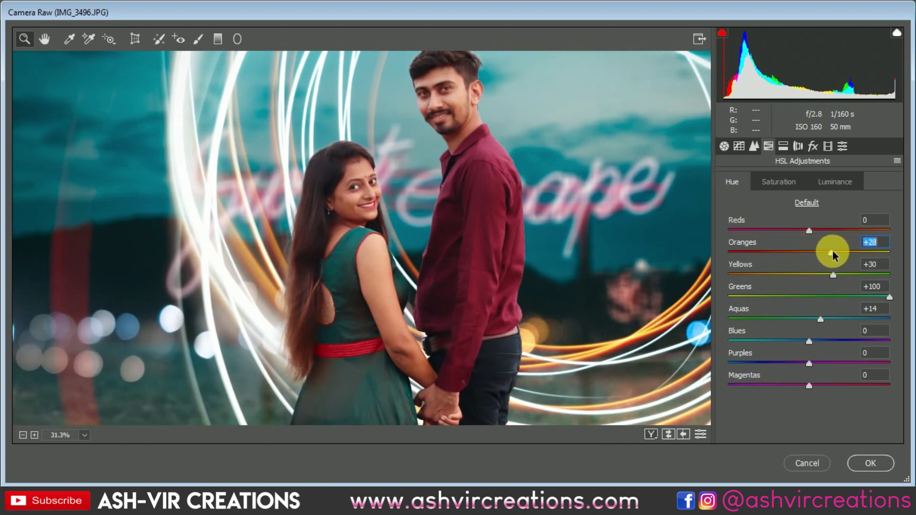
left_click_drag(828, 255, 828, 255)
left_click_drag(361, 237, 360, 303)
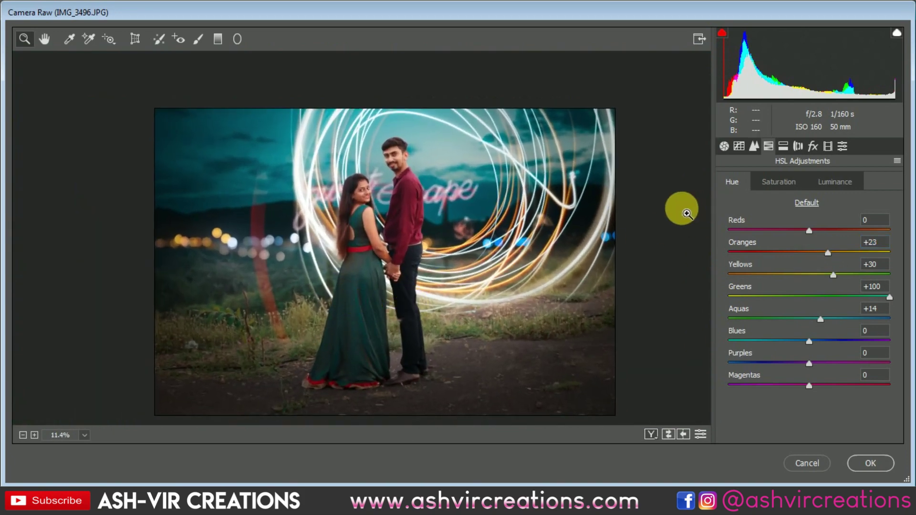
left_click(754, 146)
- Set Sharpening Amount to 21 and inspect the result zoomed in on the man
left_click(747, 201)
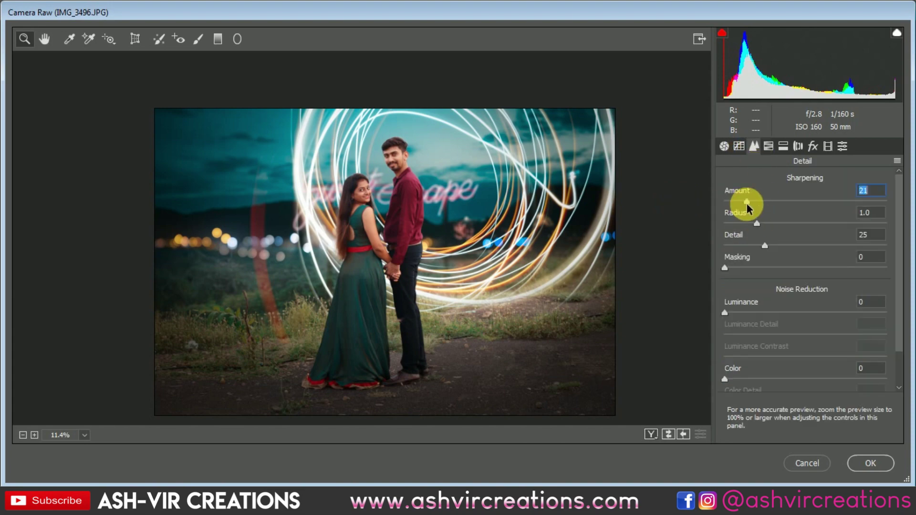
left_click(399, 186)
left_click_drag(448, 239, 396, 275)
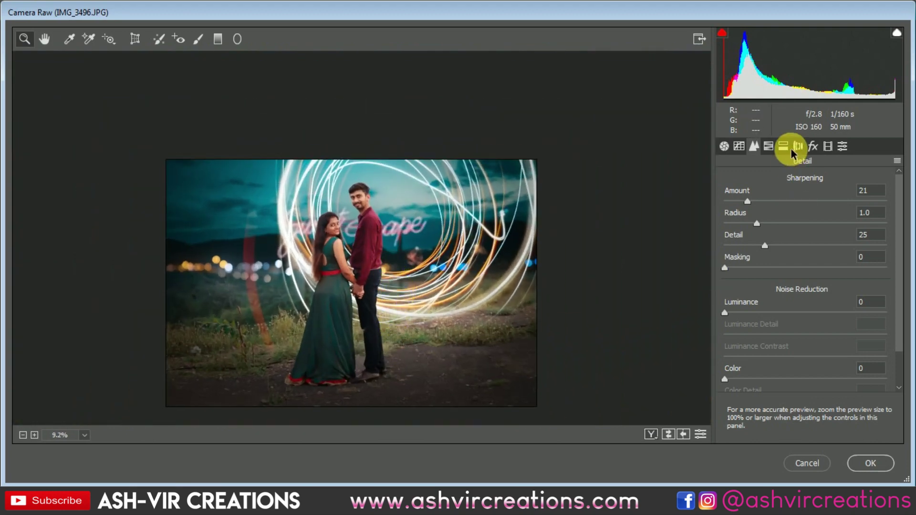
- Set Basic tones: Contrast +9, Highlights -8, Shadows -26, Whites +20, Blacks -14
left_click(739, 146)
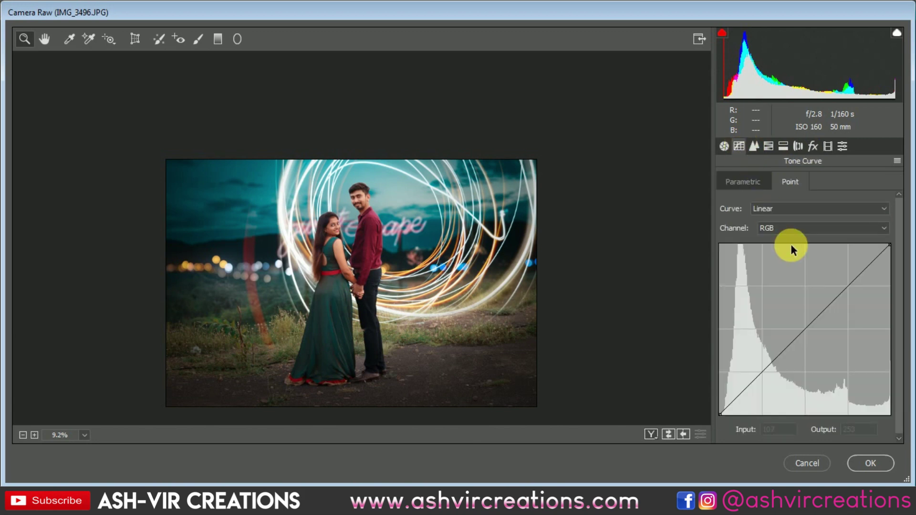
left_click(724, 146)
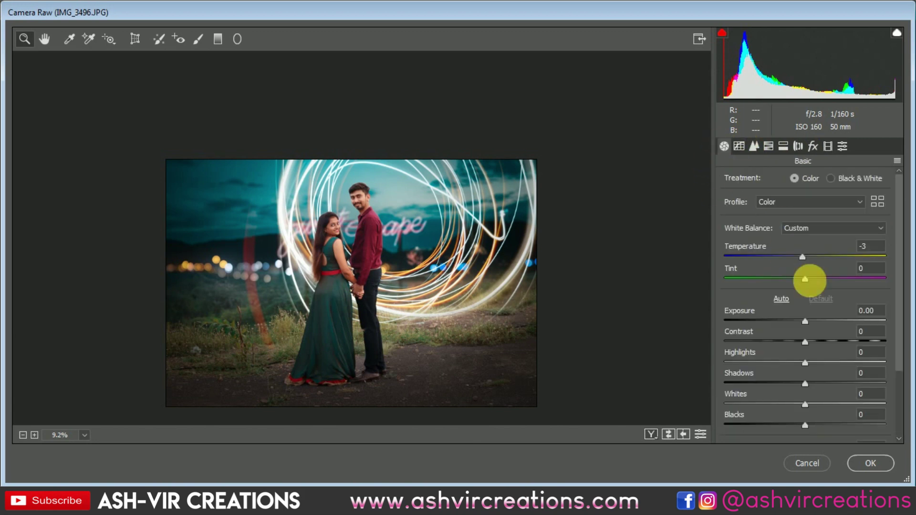
left_click_drag(807, 342, 788, 381)
left_click(353, 279)
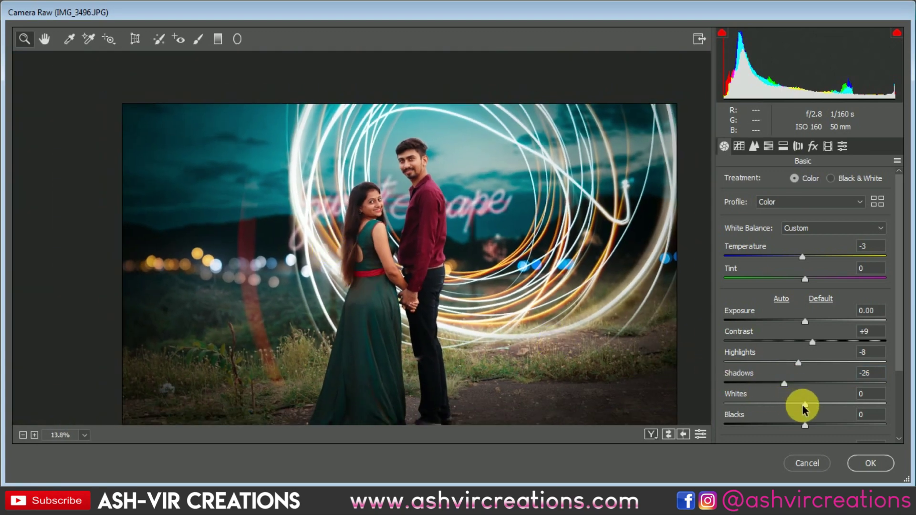
mouse_move(805, 408)
left_mouse_down()
mouse_move(818, 405)
mouse_move(790, 403)
mouse_move(826, 405)
mouse_move(789, 406)
mouse_move(819, 405)
left_mouse_up()
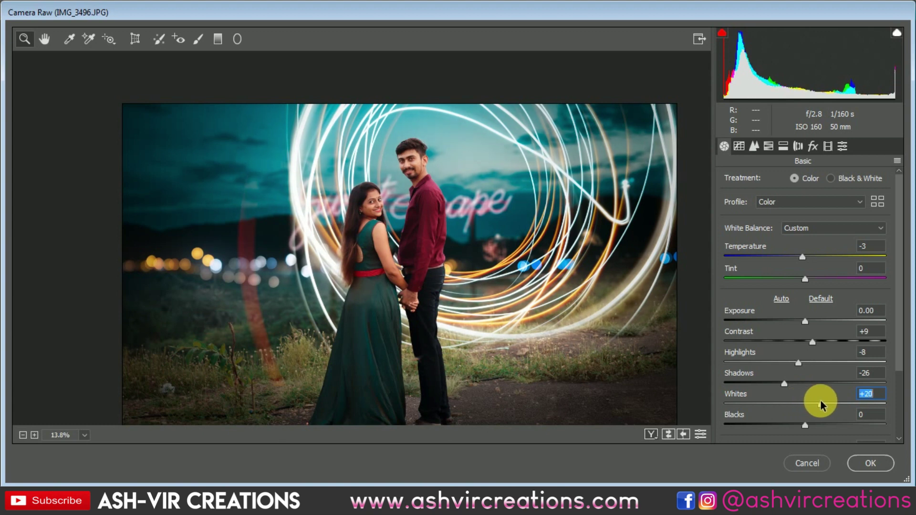
mouse_move(805, 426)
left_mouse_down()
mouse_move(786, 426)
mouse_move(794, 426)
left_mouse_up()
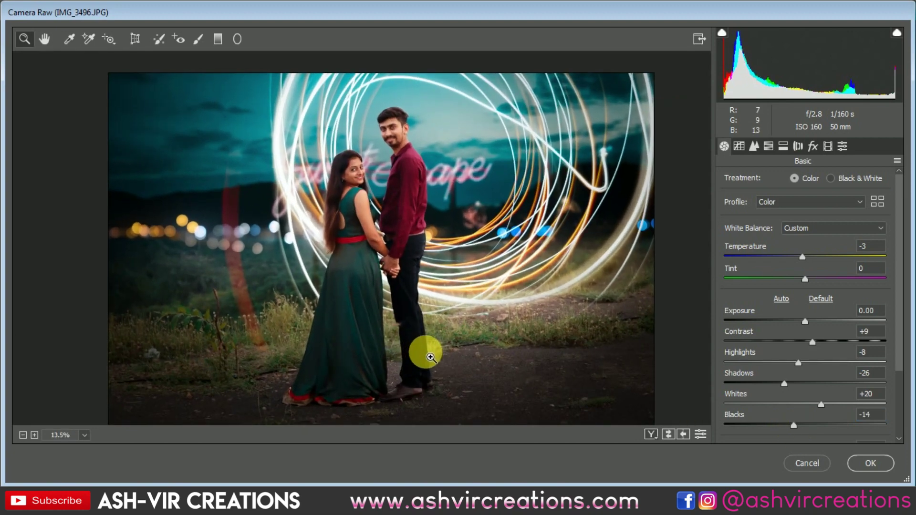
left_click(739, 146)
- Add a point on the RGB point curve and lift the black point for faded shadows
left_click(762, 372)
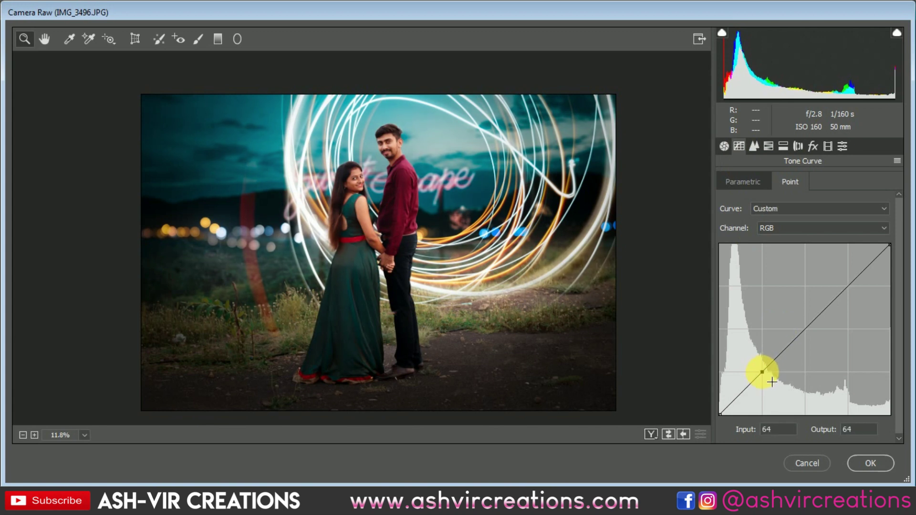
left_click_drag(721, 419, 705, 433)
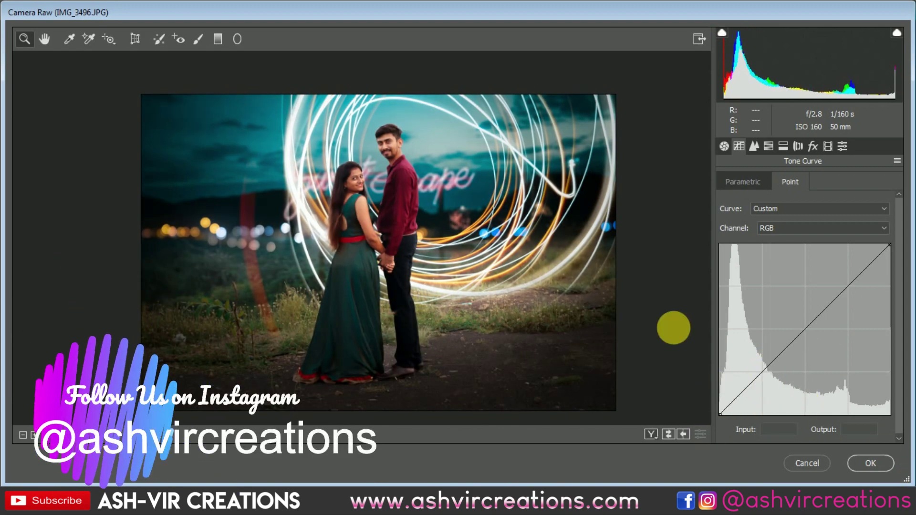
left_click(377, 265)
left_click(414, 289, "alt")
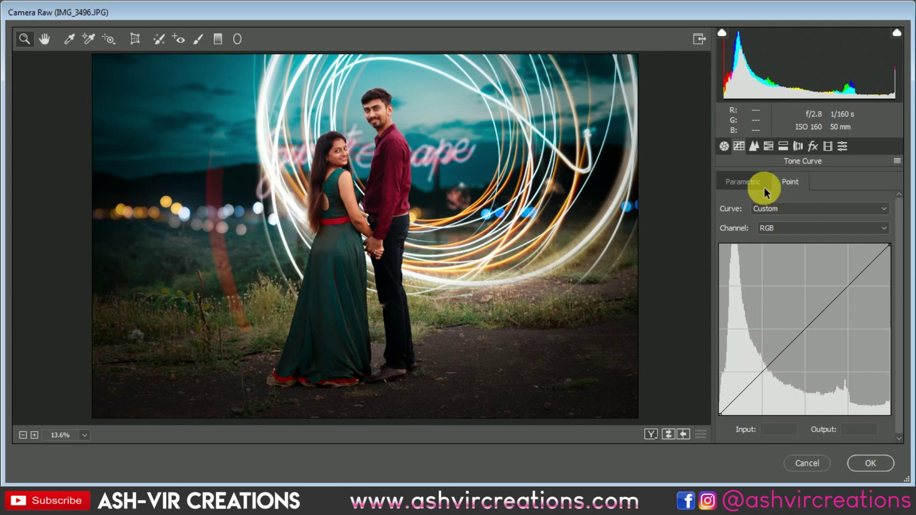
- Switch the point curve to the Blue channel with points at 62→64 and 193→192
left_click(791, 228)
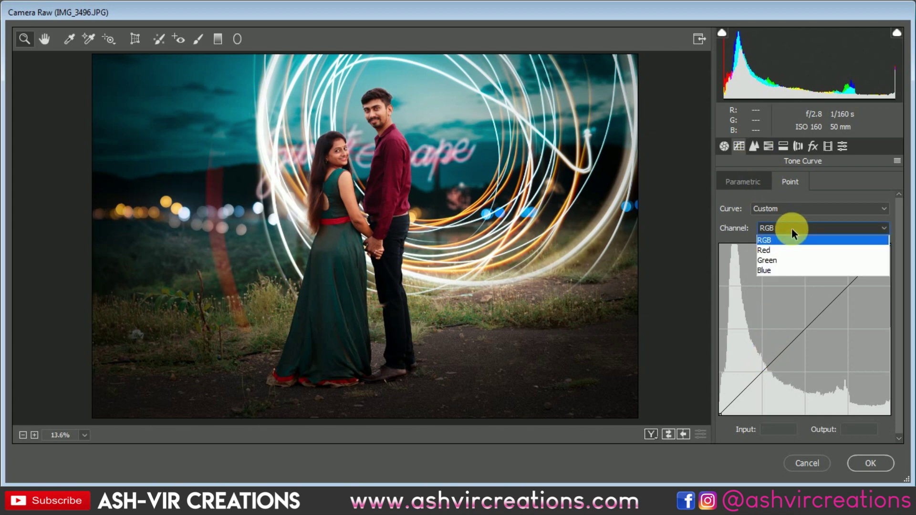
left_click(780, 275)
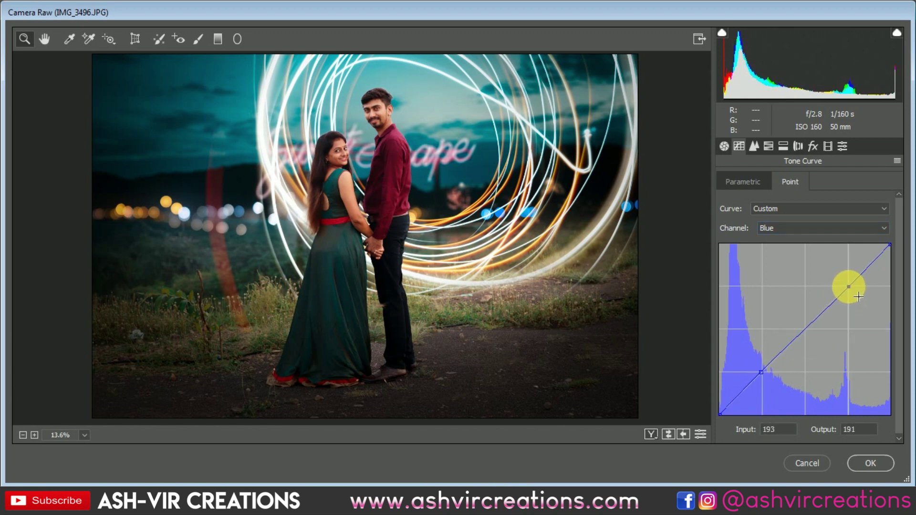
left_click(343, 165)
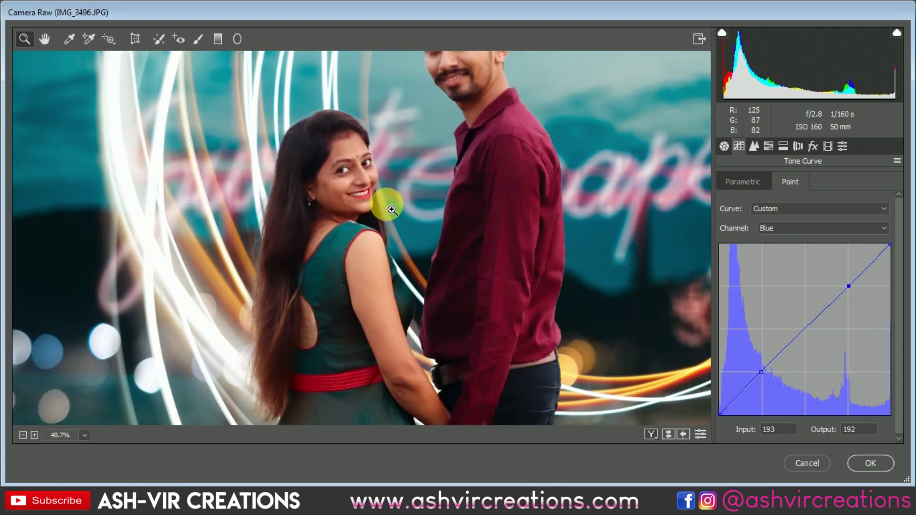
scroll(452, 245, "down", 5)
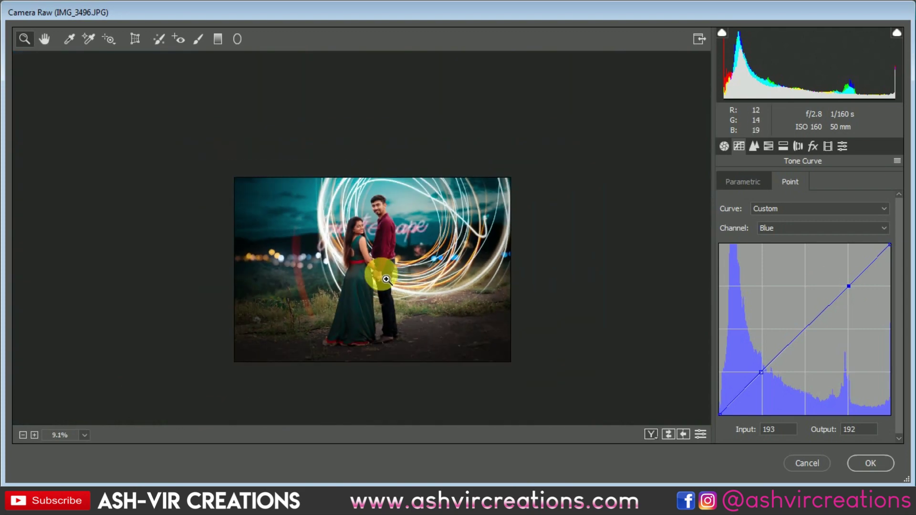
scroll(451, 245, "up", 2)
left_click(769, 146)
left_click(782, 145)
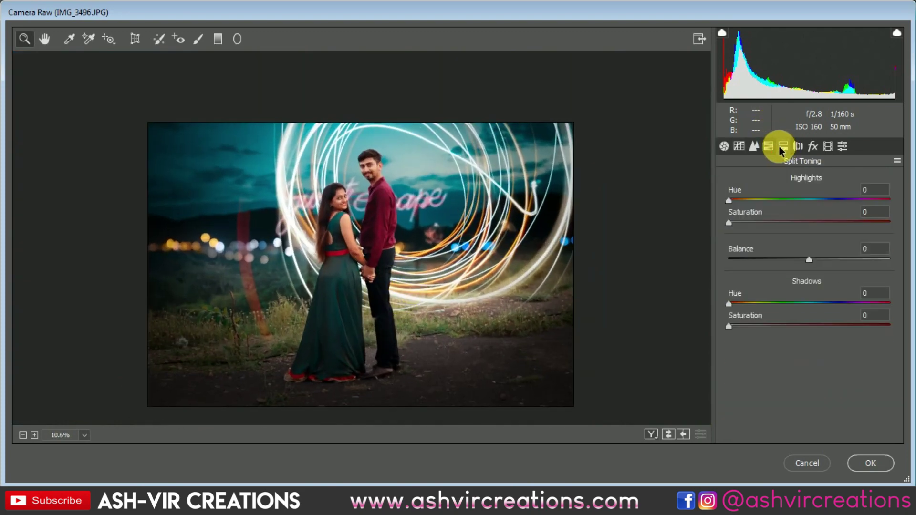
- Tint the shadows blue with Shadows Hue 207 and some initial saturation
left_click(753, 304)
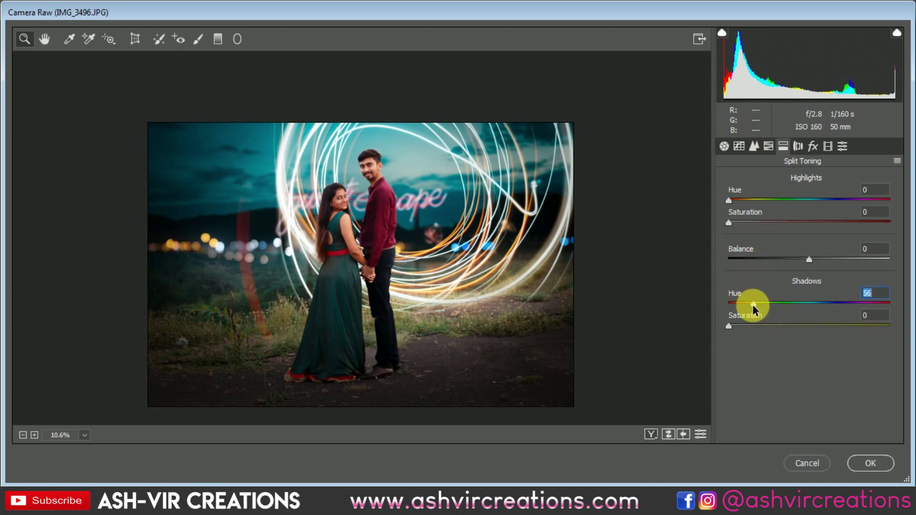
left_click(748, 326)
left_click_drag(760, 302, 819, 302)
left_click(764, 326)
mouse_move(763, 329)
left_mouse_down()
mouse_move(789, 327)
mouse_move(713, 325)
mouse_move(779, 333)
mouse_move(764, 331)
mouse_move(766, 322)
left_mouse_up()
scroll(395, 344, "up", 2)
scroll(395, 348, "down", 1)
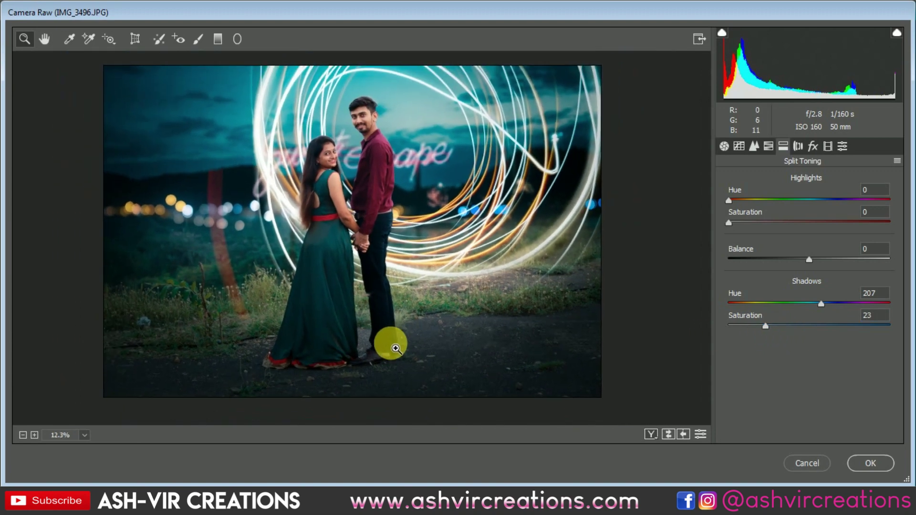
scroll(422, 294, "down", 3)
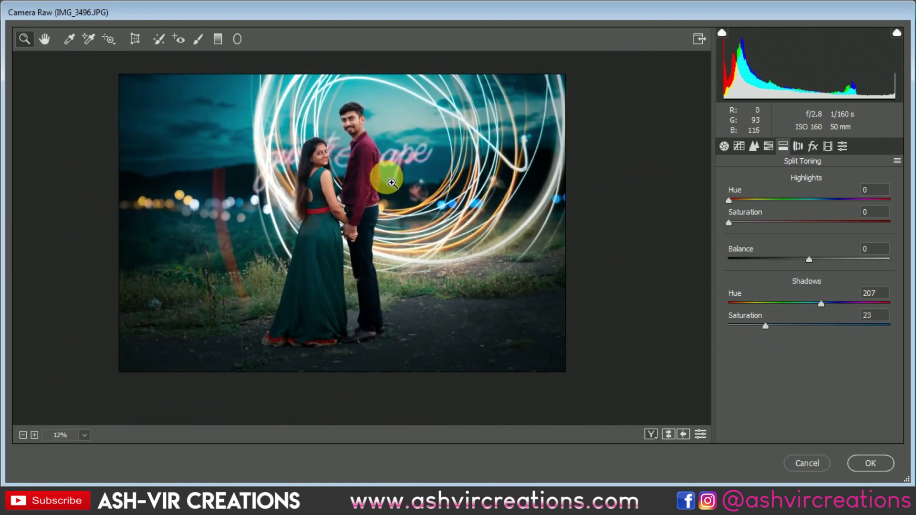
scroll(394, 183, "up", 1)
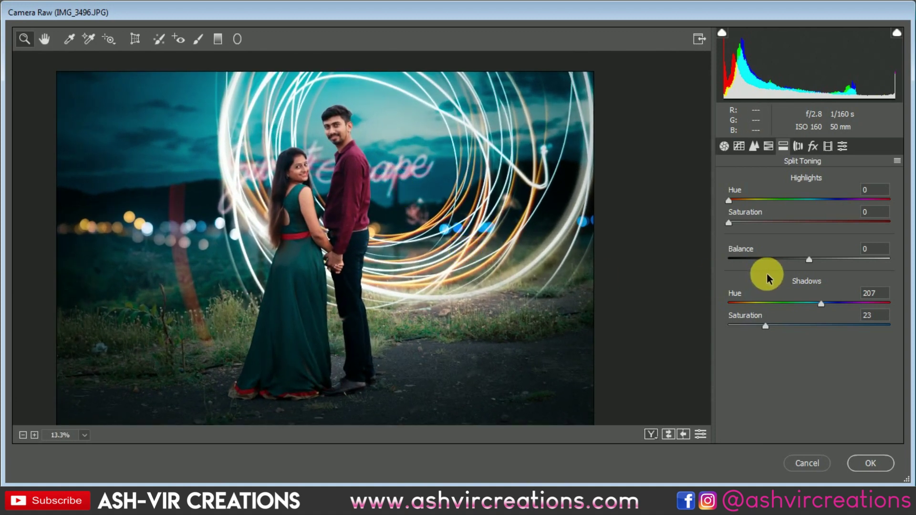
- Warm the highlights to Hue 26, Saturation 5, and raise Shadows Saturation to 25
left_click_drag(768, 220, 737, 228)
left_click(310, 135)
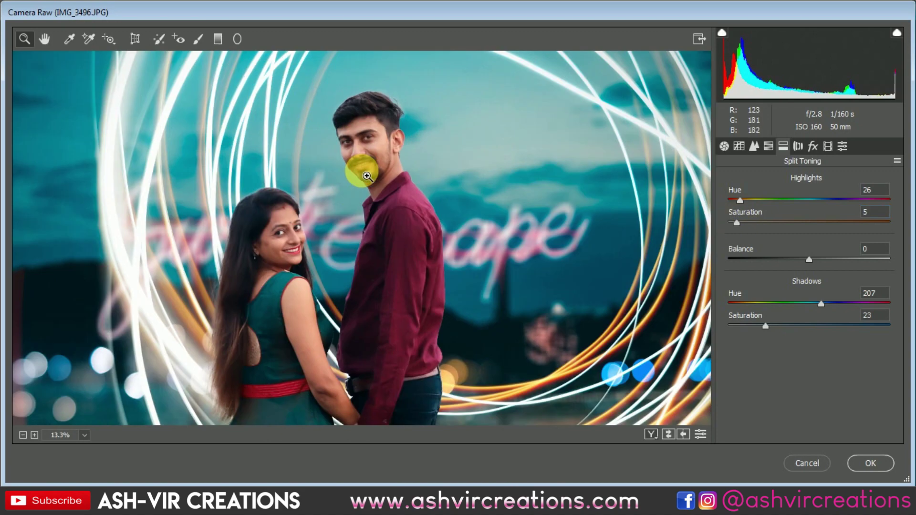
left_click(375, 327, "alt")
mouse_move(375, 328)
left_mouse_down()
mouse_move(371, 311)
mouse_move(379, 354)
mouse_move(401, 372)
mouse_move(347, 241)
left_mouse_up()
mouse_move(767, 326)
left_mouse_down()
mouse_move(786, 323)
mouse_move(771, 324)
left_mouse_up()
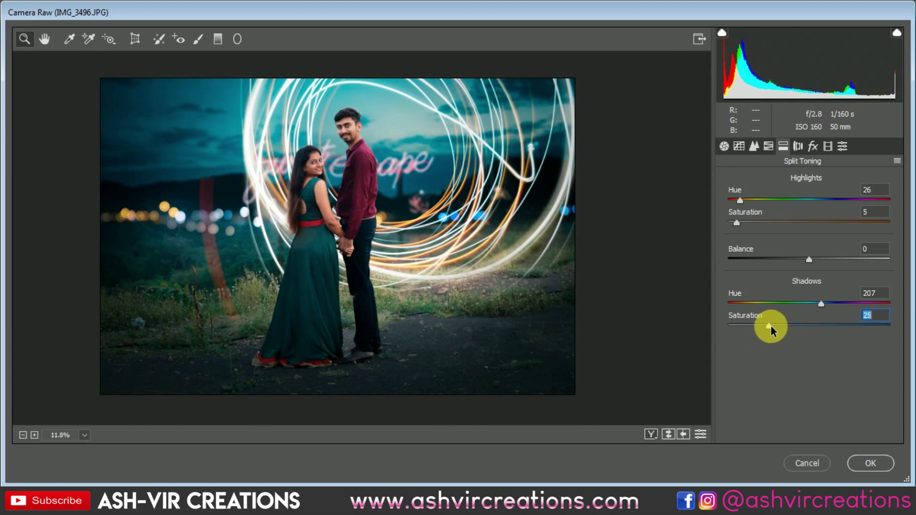
left_click_drag(317, 164, 321, 178)
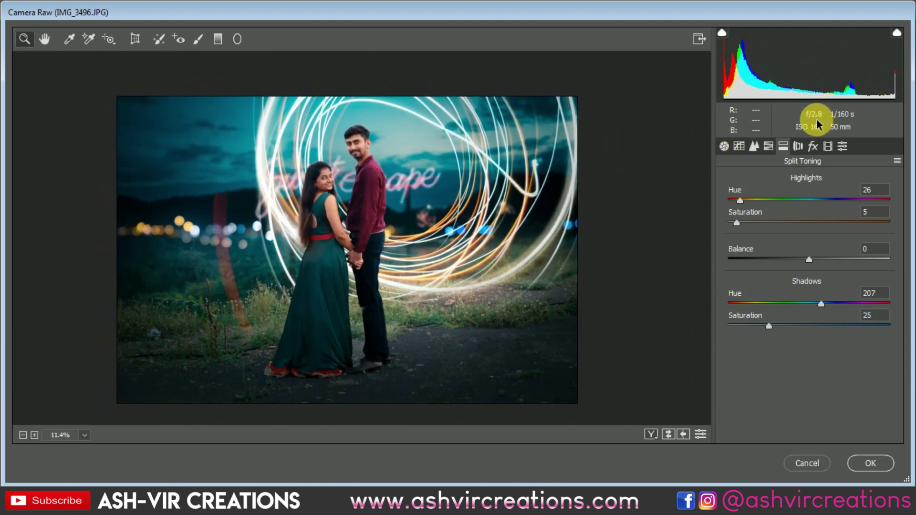
- Review the Detail, HSL, Effects, Lens Corrections and Split Toning panels in Camera Raw
left_click(754, 146)
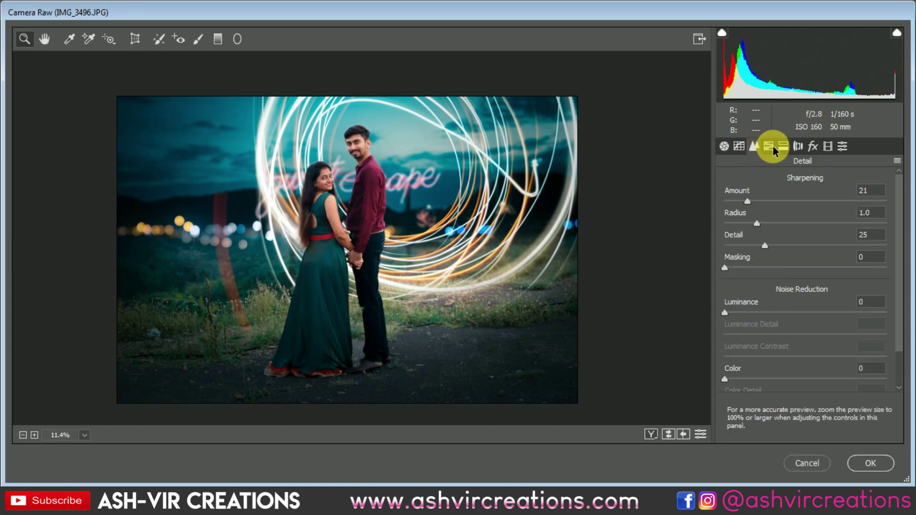
left_click(769, 146)
left_click(813, 146)
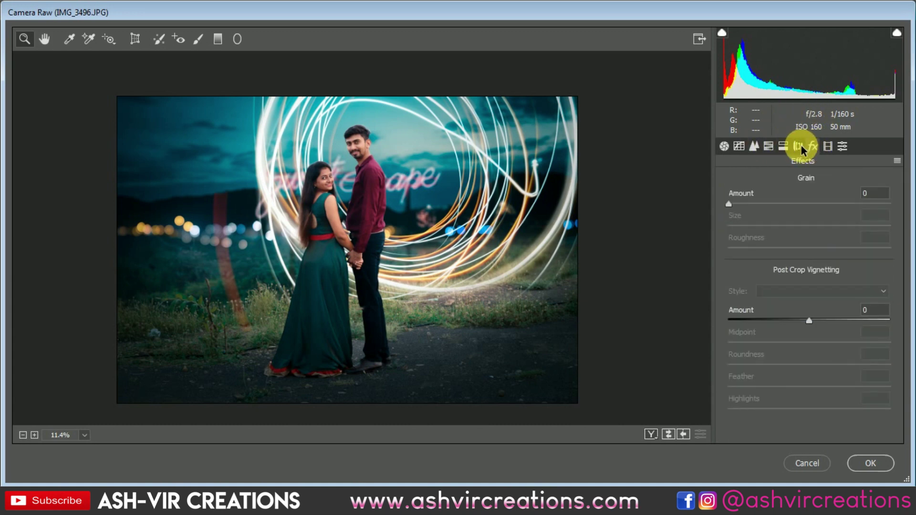
left_click(798, 146)
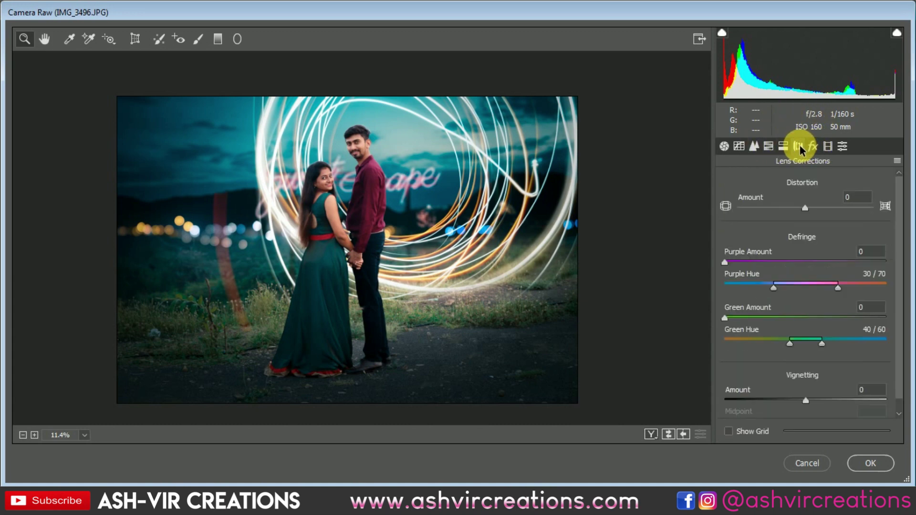
left_click(770, 146)
left_click(785, 146)
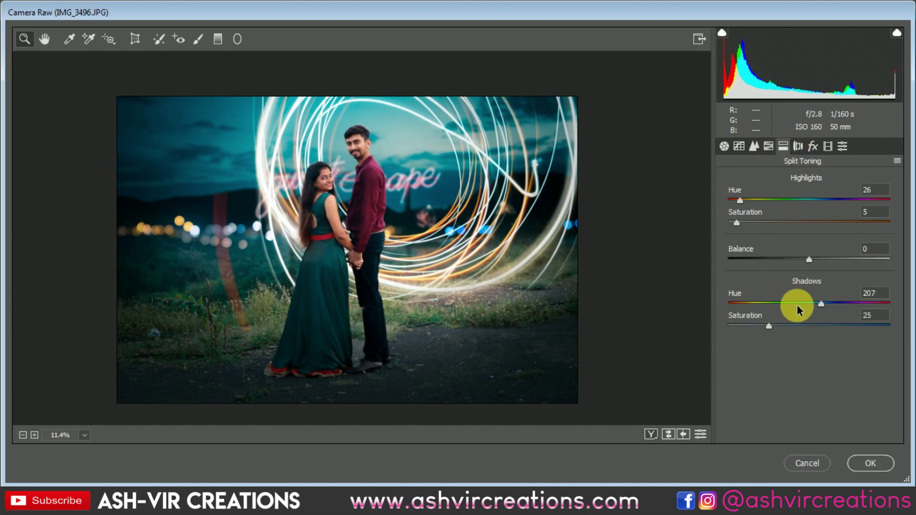
- Return to Basic, apply the Camera Raw grade, then hide Curves 1 copy to compare with the original
left_click(725, 146)
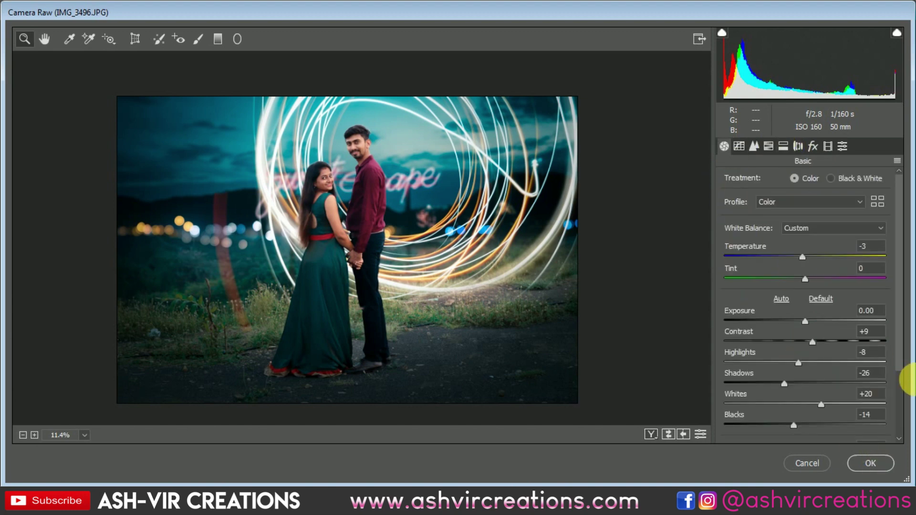
scroll(902, 380, "down", 3)
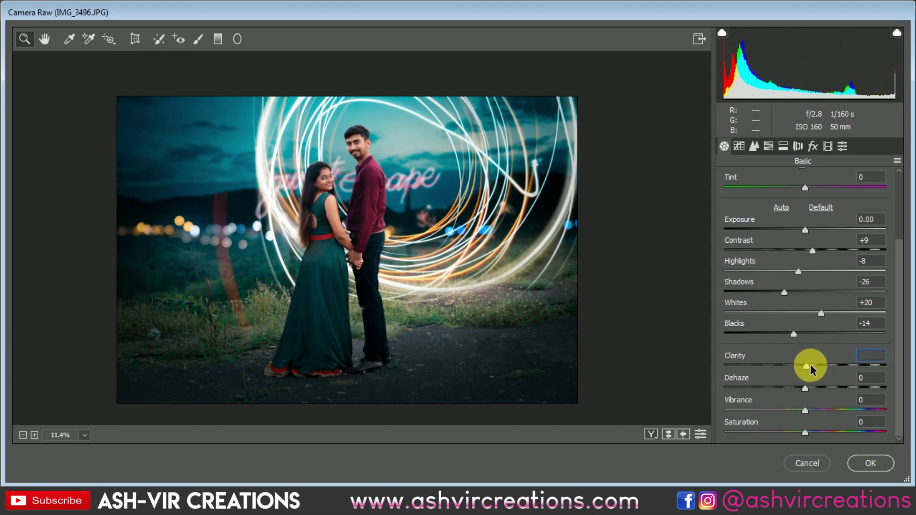
left_click(872, 463)
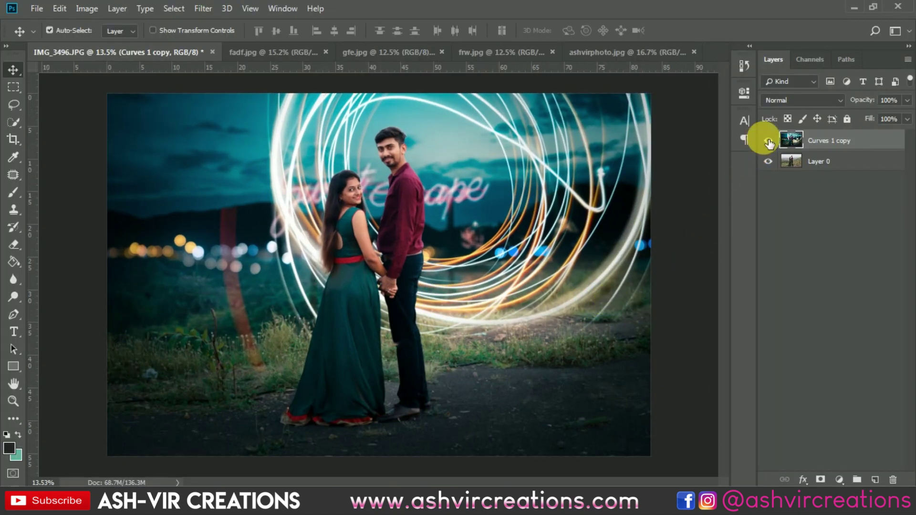
left_click(769, 140)
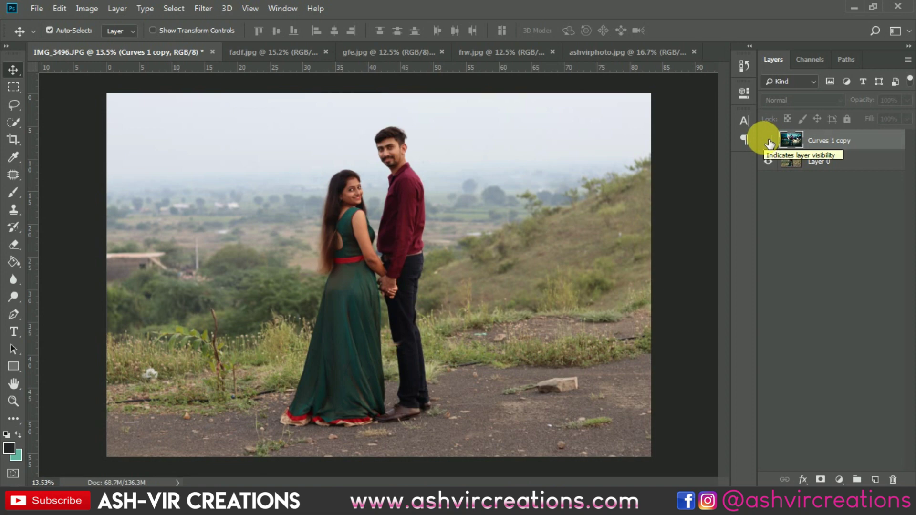
left_click(768, 141)
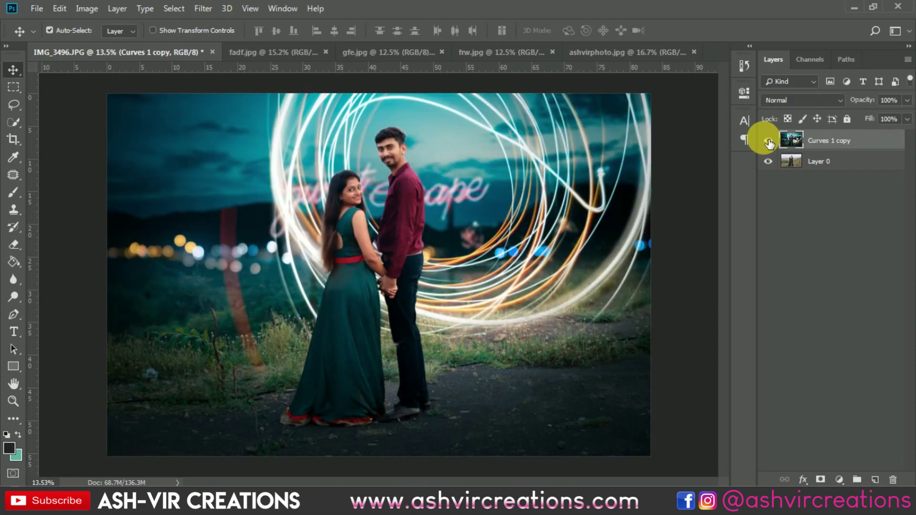
left_click(768, 142)
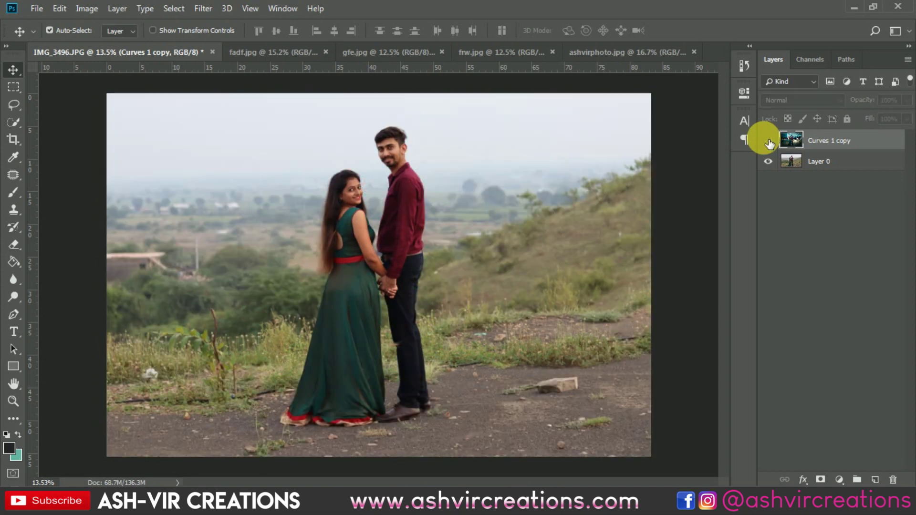
left_click(768, 142)
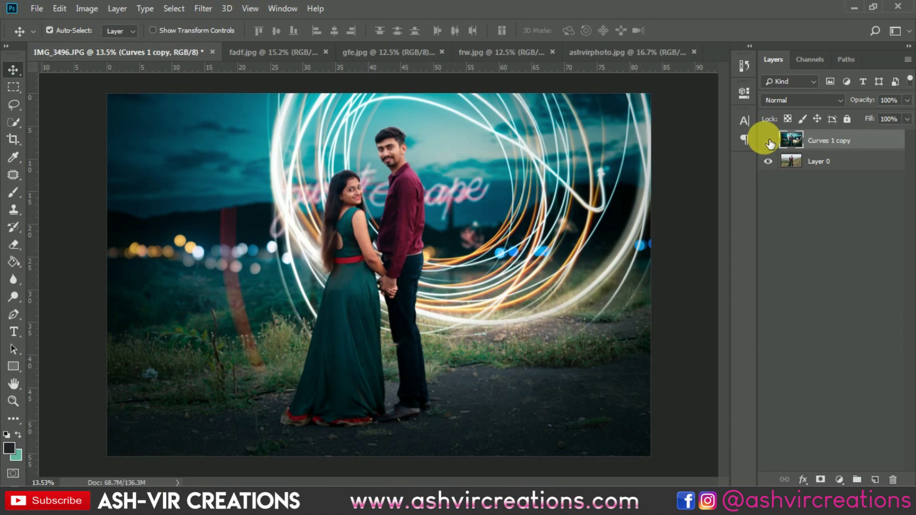
left_click(768, 142)
left_click(768, 142)
left_click(769, 143)
left_click(768, 141)
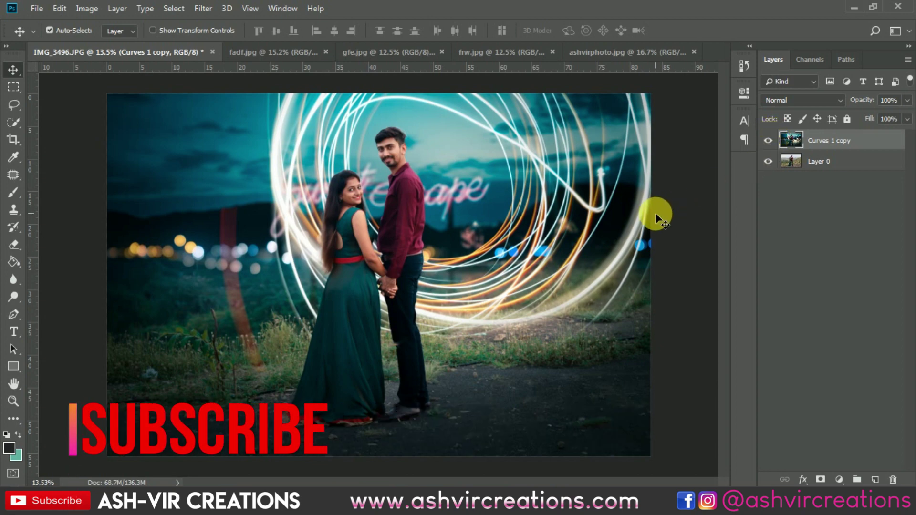
scroll(362, 104, "up", 4)
scroll(363, 104, "up", 2)
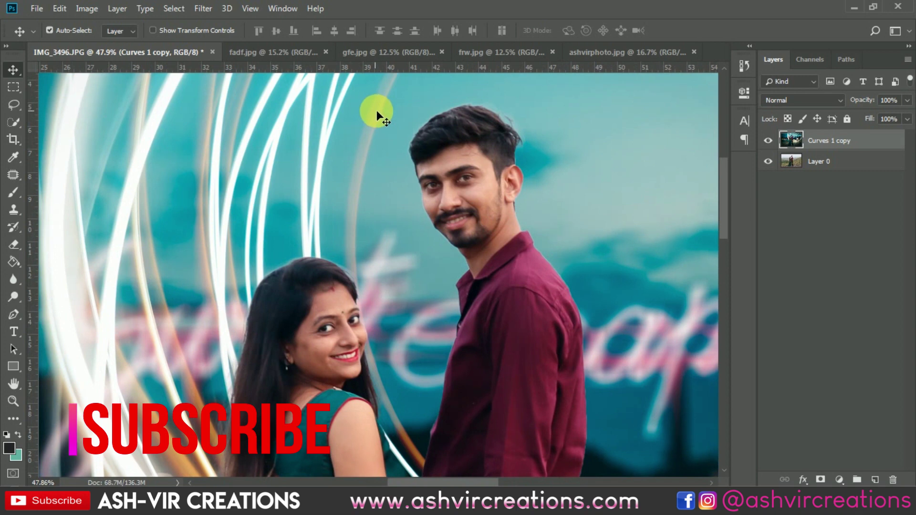
left_click(770, 140)
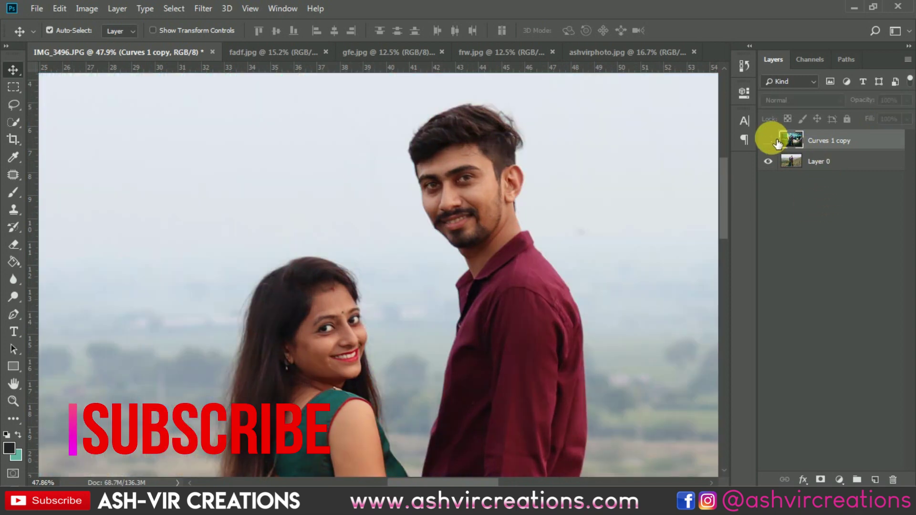
left_click(770, 140)
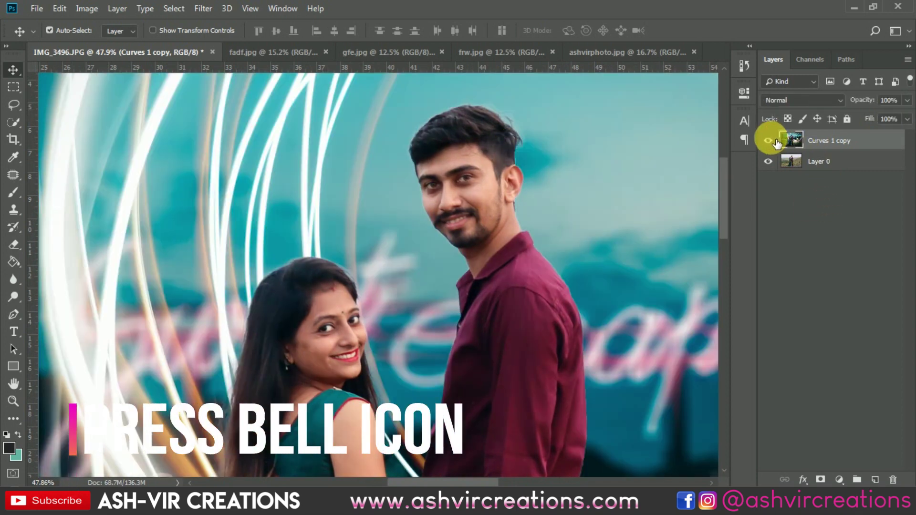
left_click(769, 140)
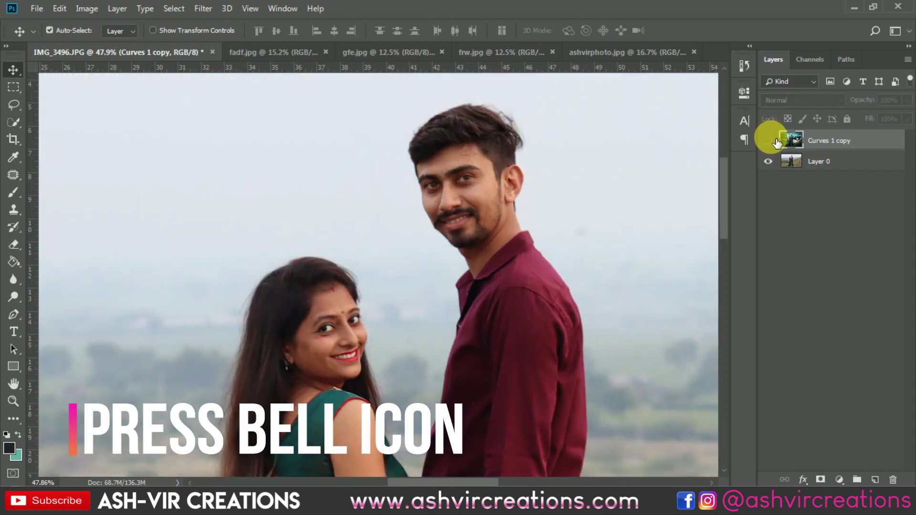
left_click(769, 140)
scroll(533, 223, "down", 2)
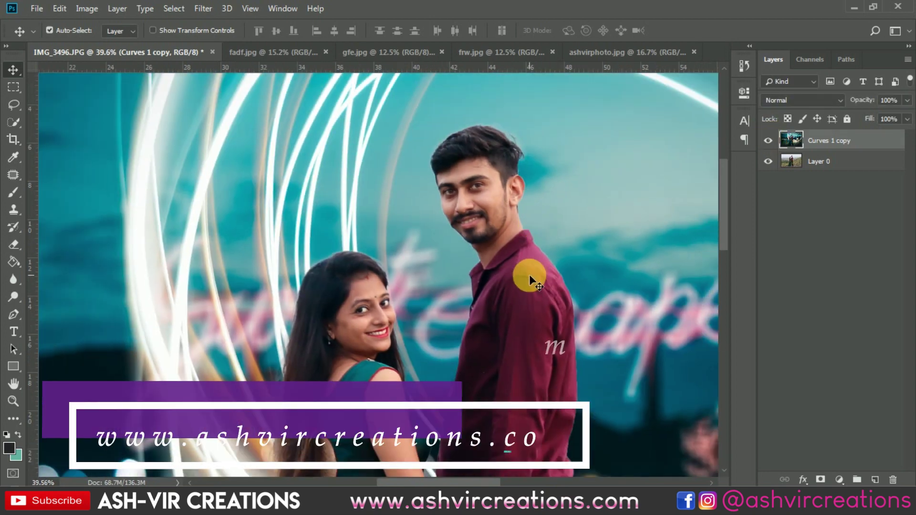
scroll(529, 277, "down", 10)
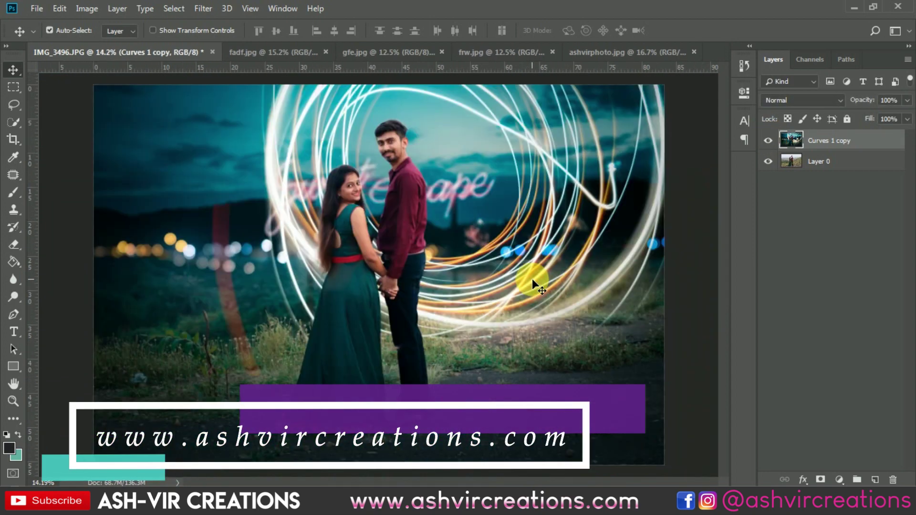
scroll(531, 279, "down", 1)
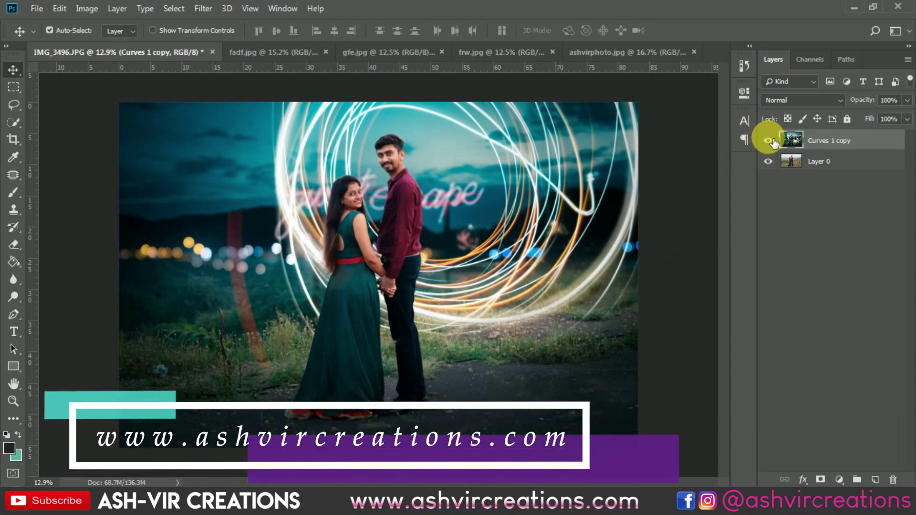
left_click(769, 140)
left_click(769, 140)
left_click(769, 140)
left_click(769, 141)
scroll(715, 177, "up", 1)
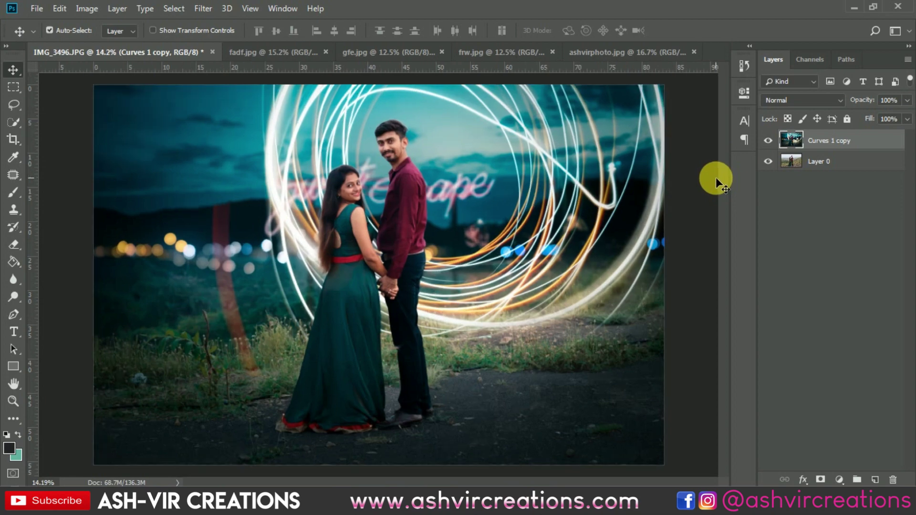
left_click(767, 142)
left_click(767, 141)
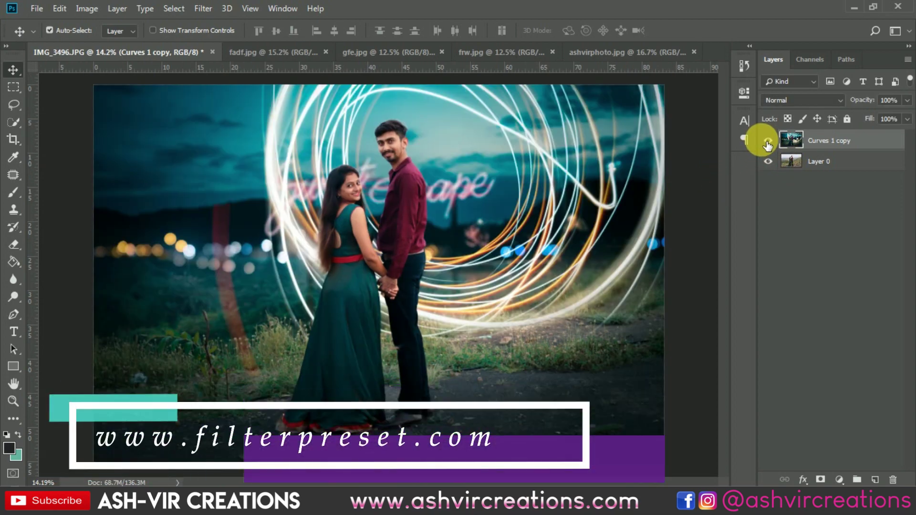
scroll(716, 229, "down", 1)
scroll(715, 231, "up", 1)
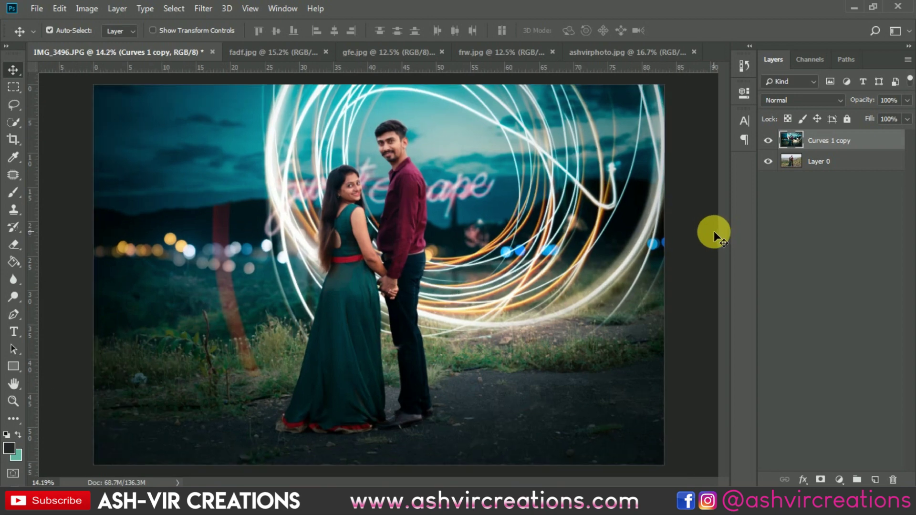